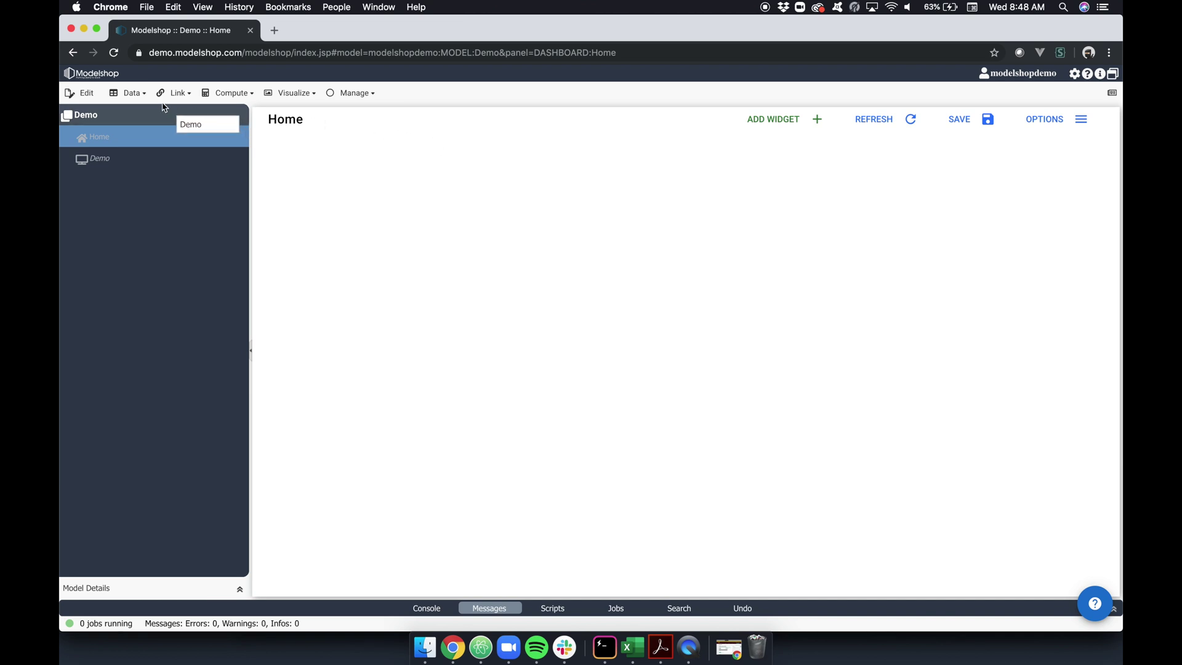
- Import the orders.csv file from Downloads as a comma-delimited datalist named orders
{"action": "left_click", "coordinate": [130, 96]}
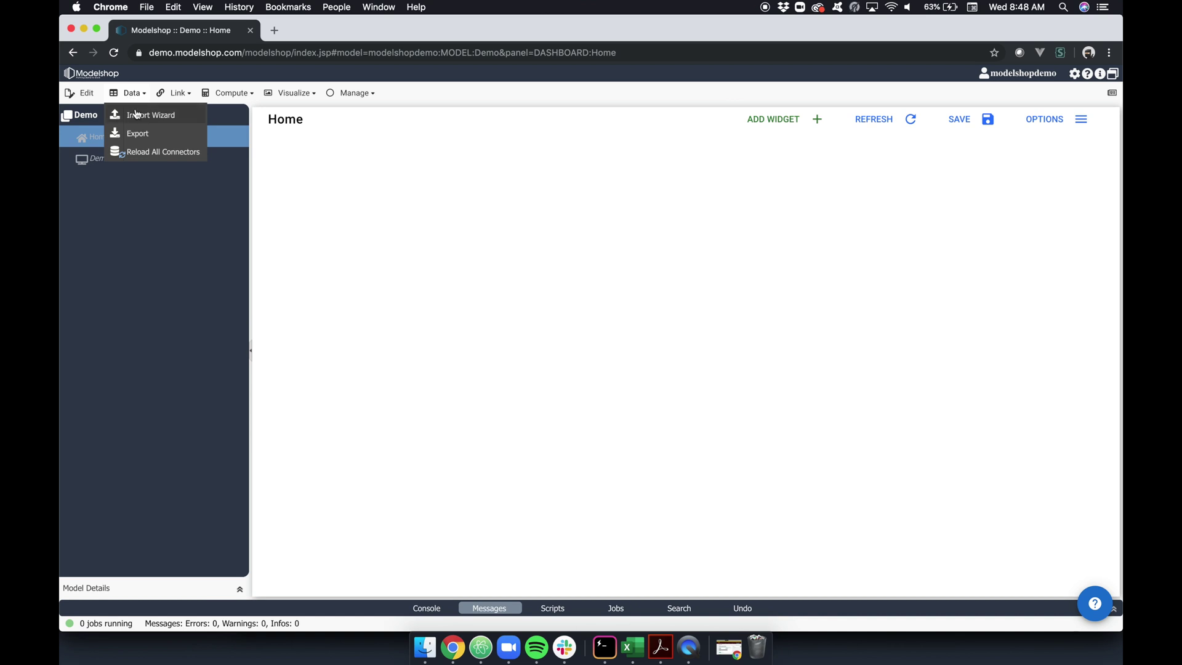
{"action": "left_click", "coordinate": [137, 115]}
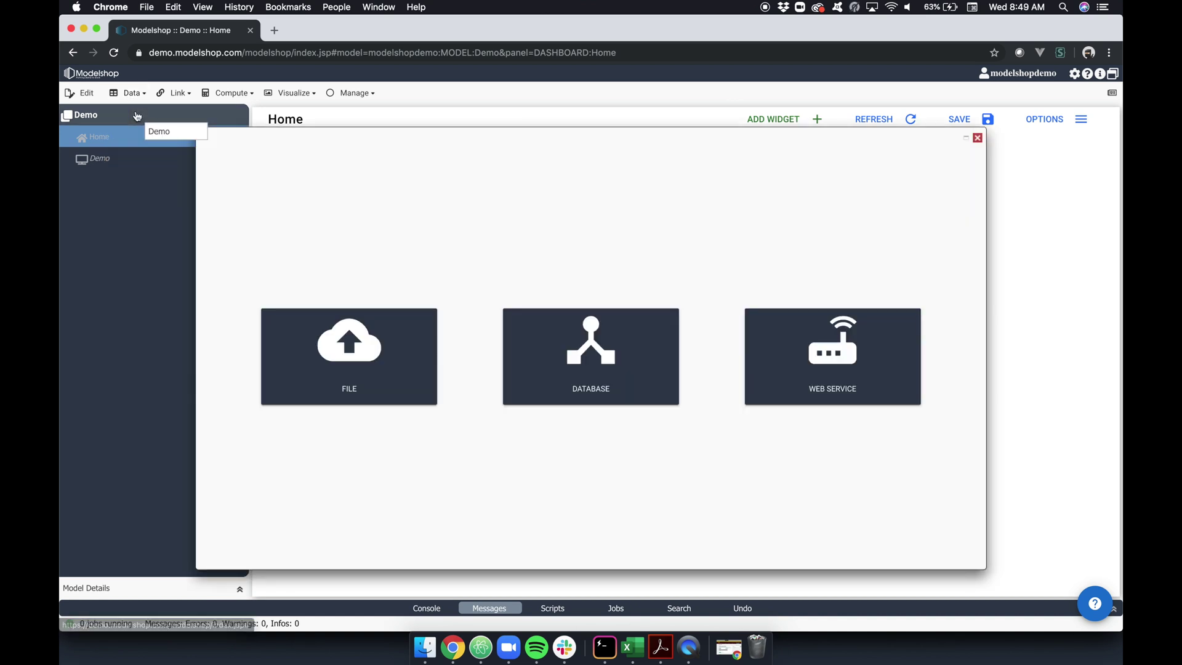
{"action": "left_click", "coordinate": [332, 353]}
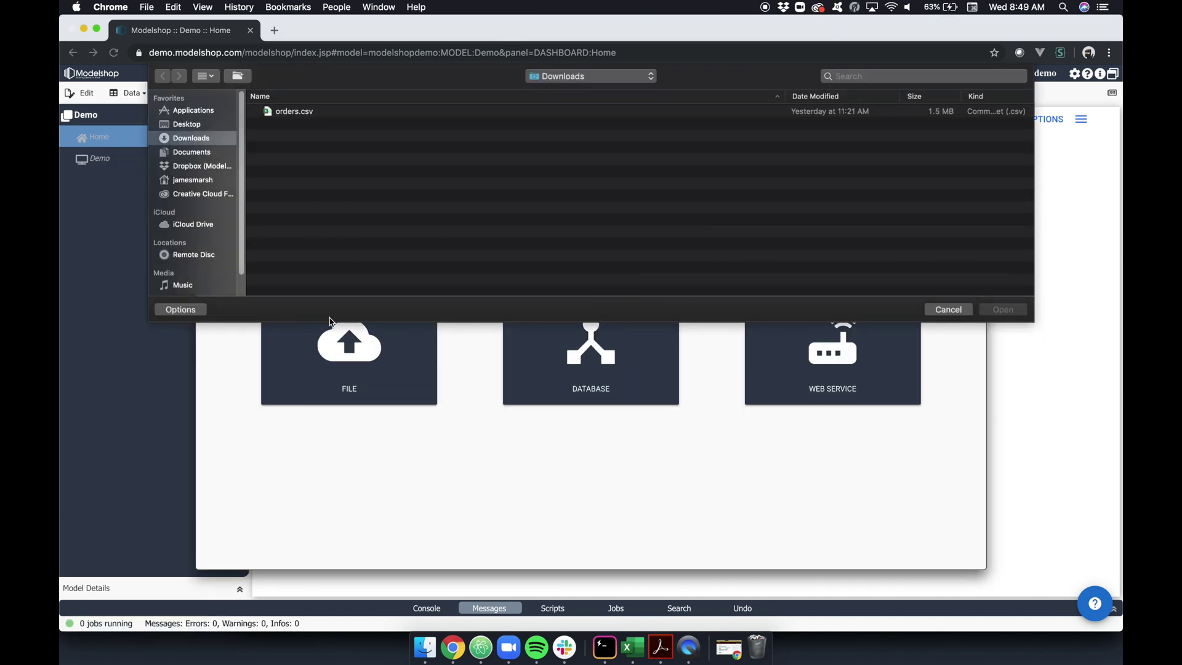
{"action": "left_click", "coordinate": [293, 111]}
{"action": "double_click", "coordinate": [293, 112]}
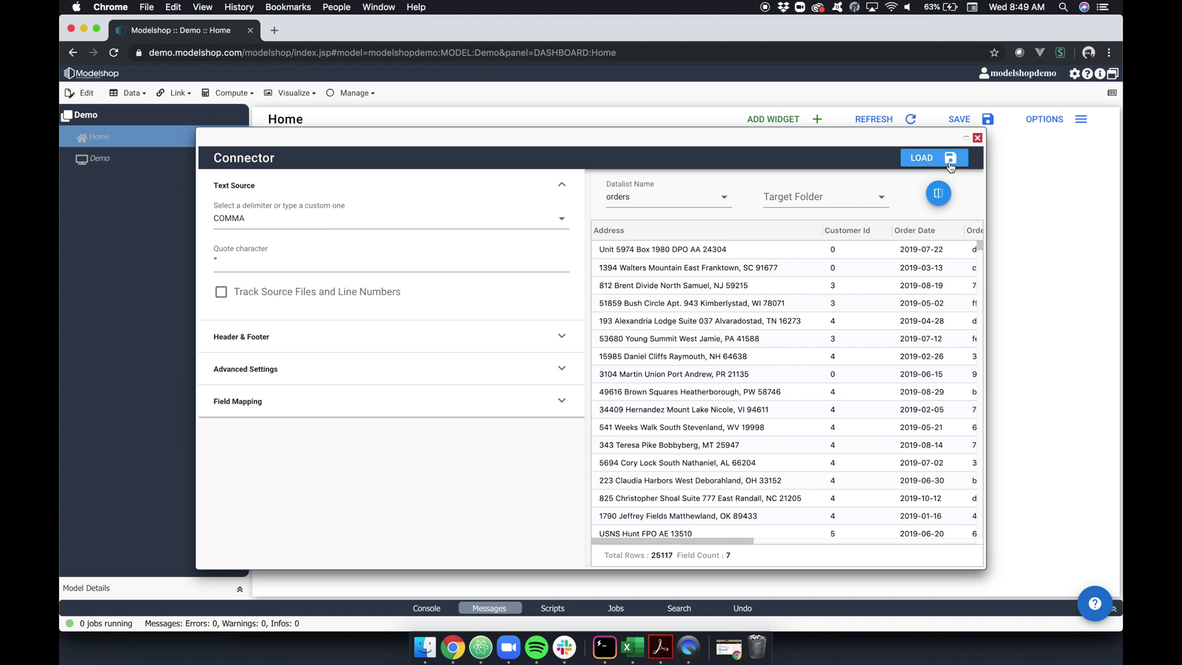
{"action": "left_click", "coordinate": [951, 161]}
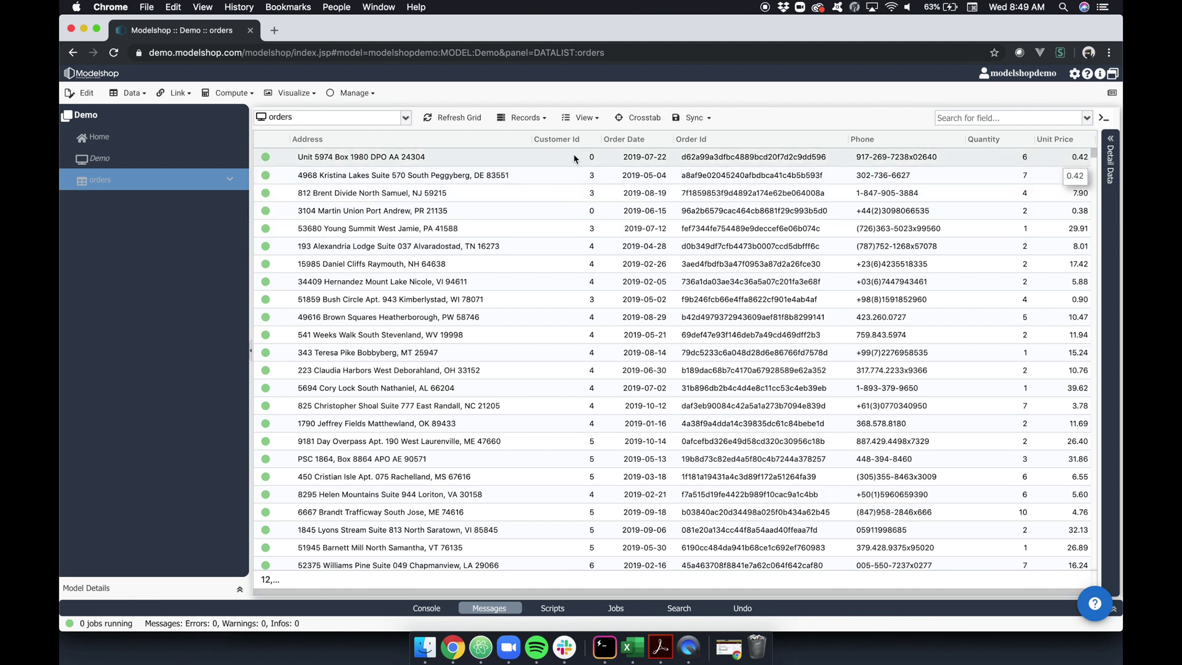
- Sort the orders by Customer Id and highlight the repeated entries of customers 0 and 3
{"action": "left_click_drag", "start_coordinate": [573, 158], "coordinate": [571, 213]}
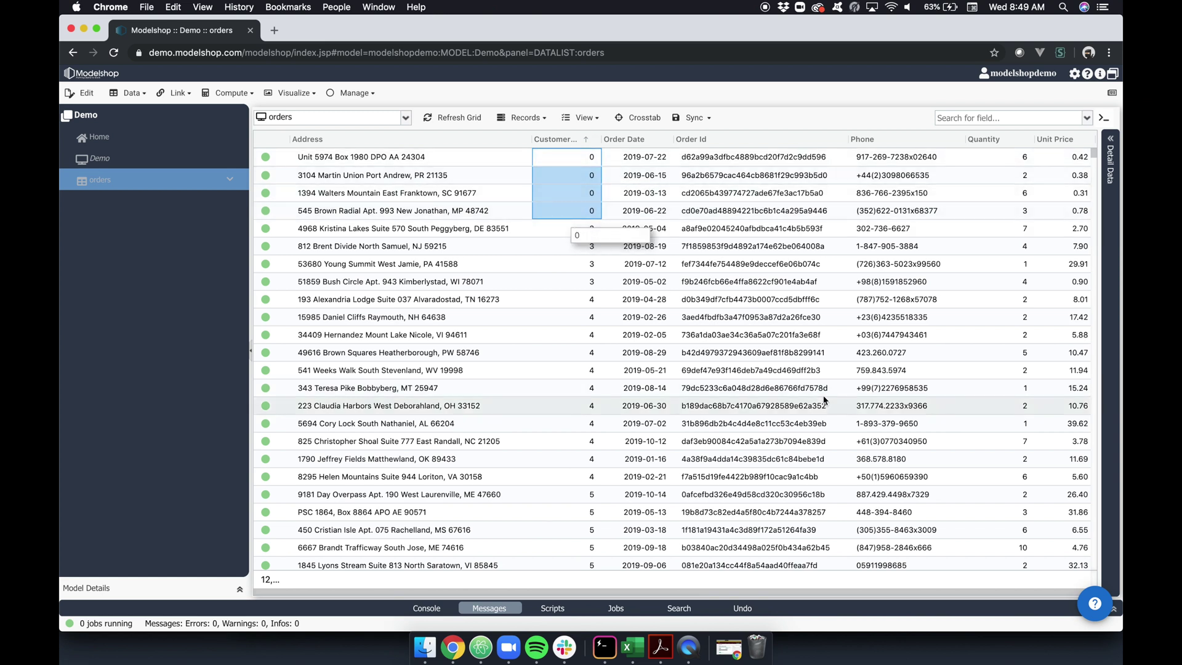
{"action": "left_click_drag", "start_coordinate": [552, 235], "coordinate": [555, 281]}
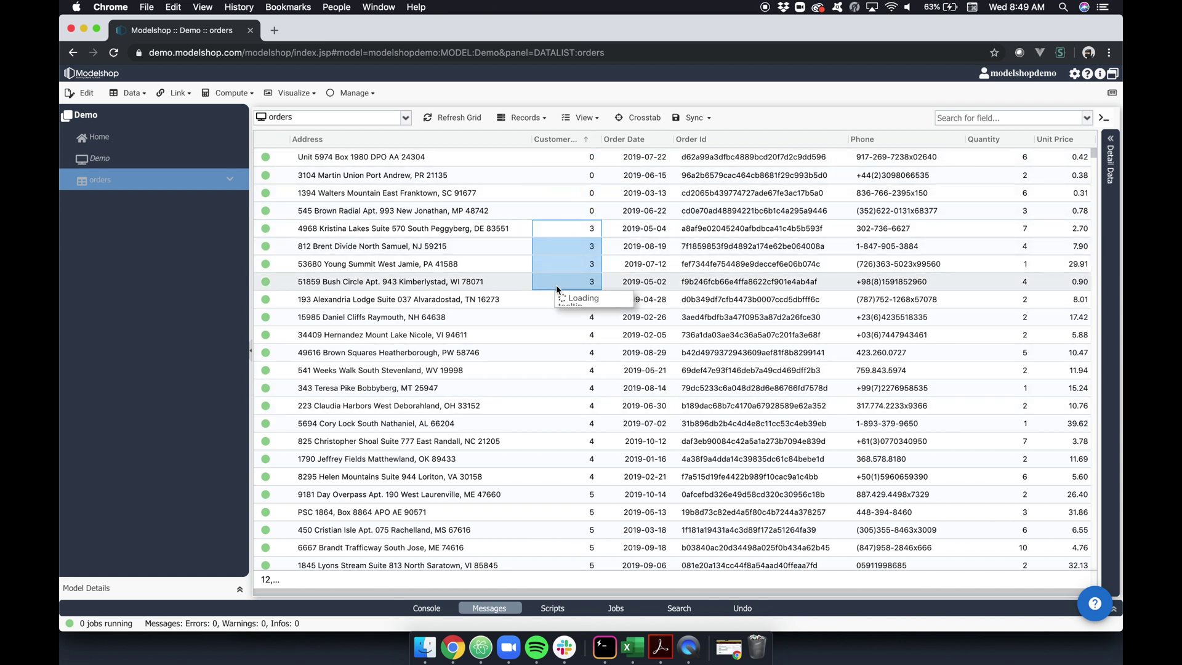
{"action": "left_click", "coordinate": [704, 296]}
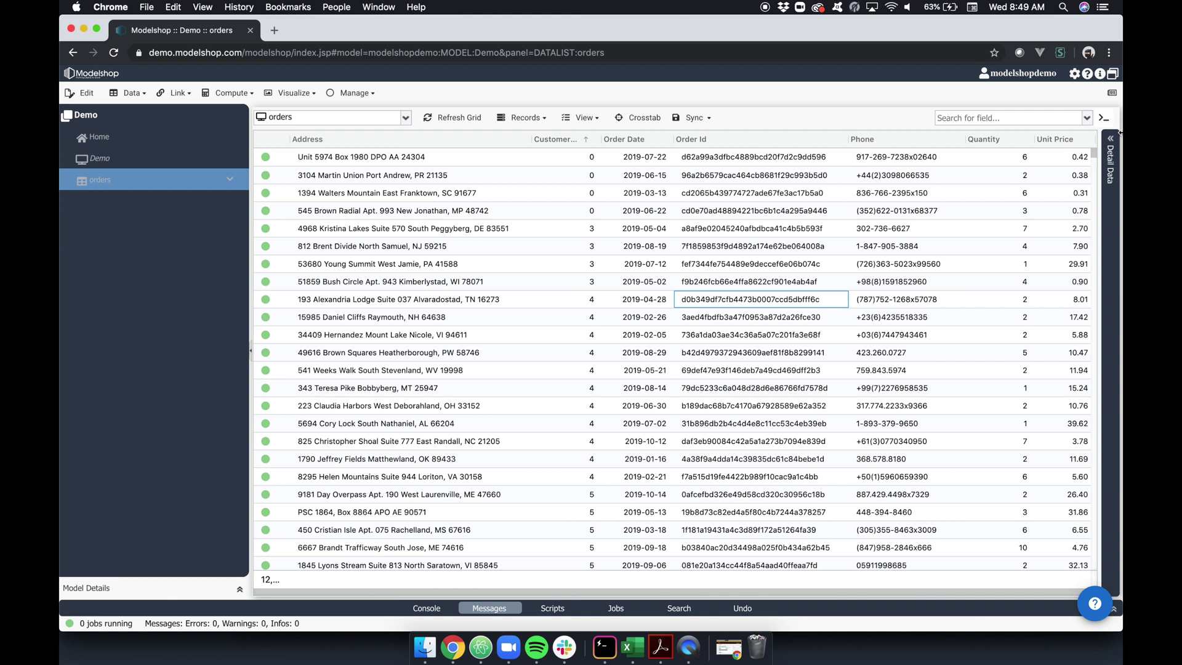
- Add a new field named Total Spend with type DECIMAL to the orders datalist
{"action": "left_click", "coordinate": [1090, 139]}
{"action": "left_click", "coordinate": [1023, 290]}
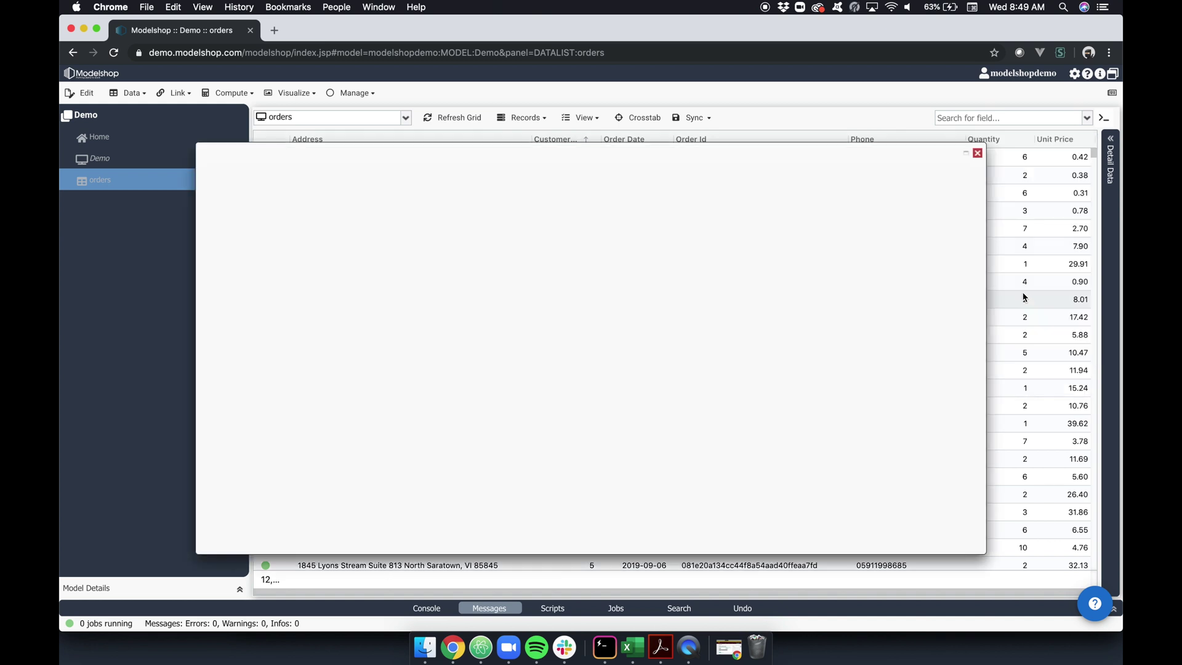
{"action": "left_click", "coordinate": [479, 211]}
{"action": "type", "text": "Total Spend"}
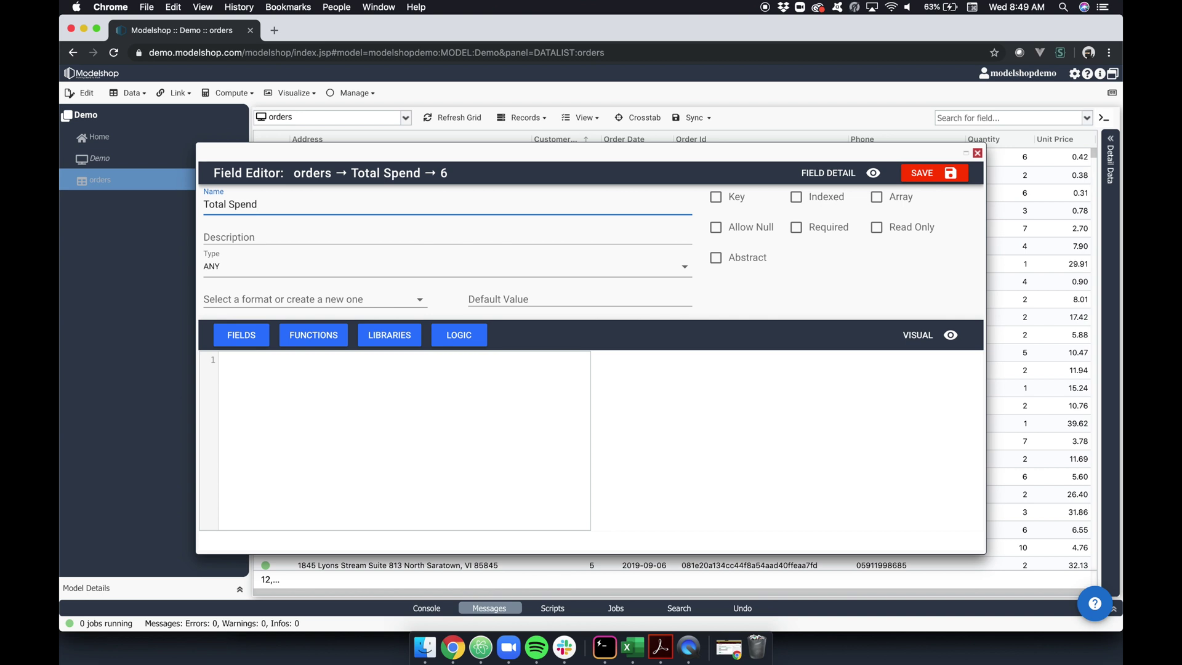
{"action": "left_click", "coordinate": [401, 266]}
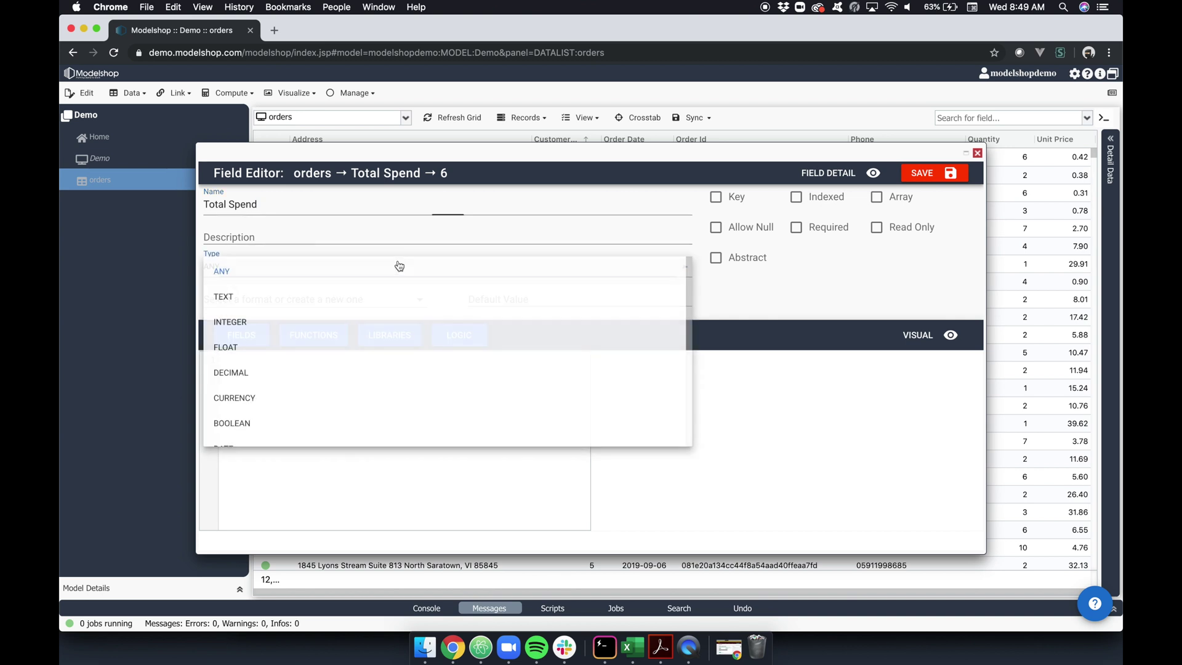
{"action": "left_click", "coordinate": [278, 376]}
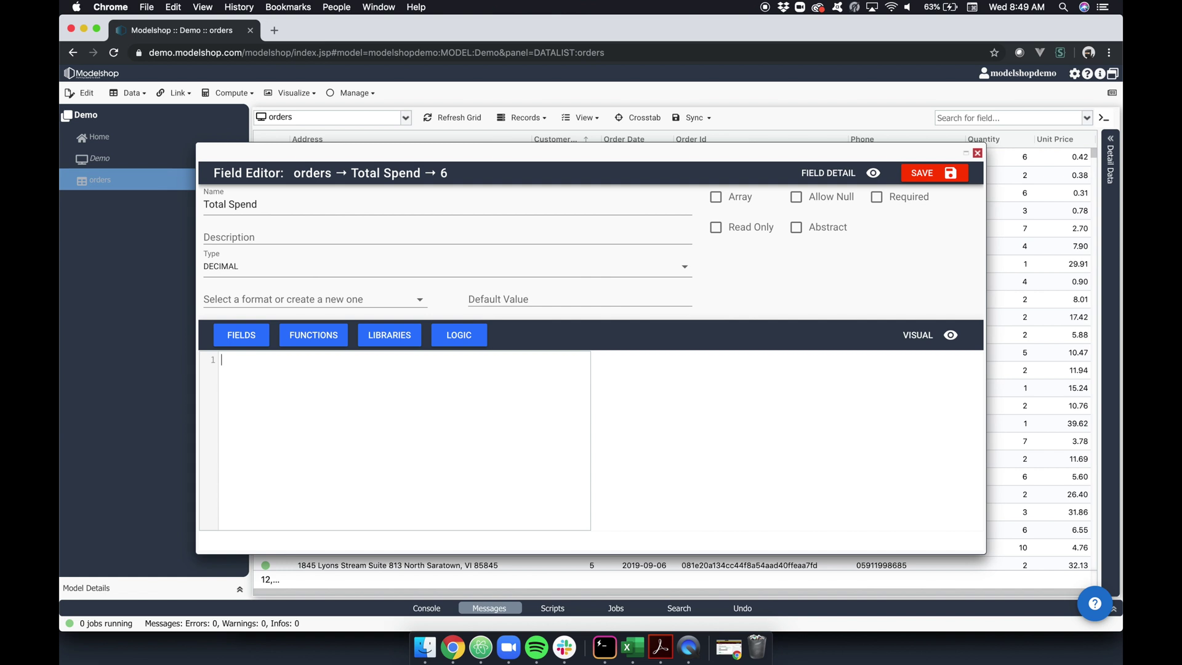
- Define the Total Spend formula as quantity * unitPrice, preview it against other order rows, and save the field
{"action": "type", "text": "qu"}
{"action": "key", "text": "Return"}
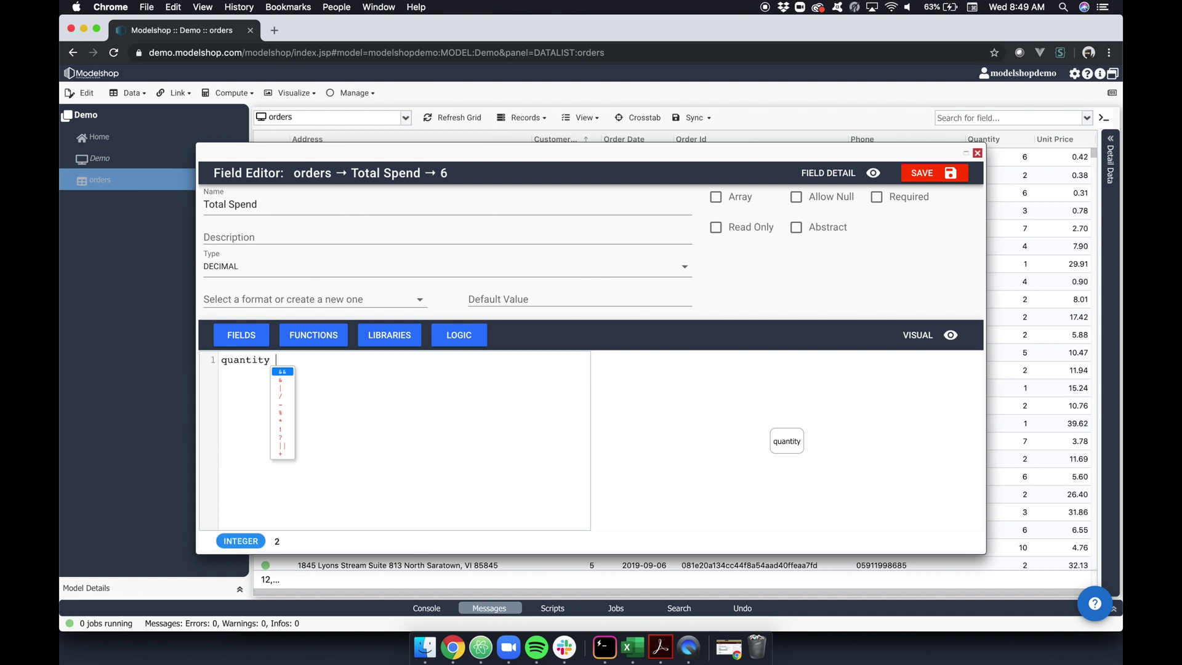
{"action": "type", "text": "* unitPrice"}
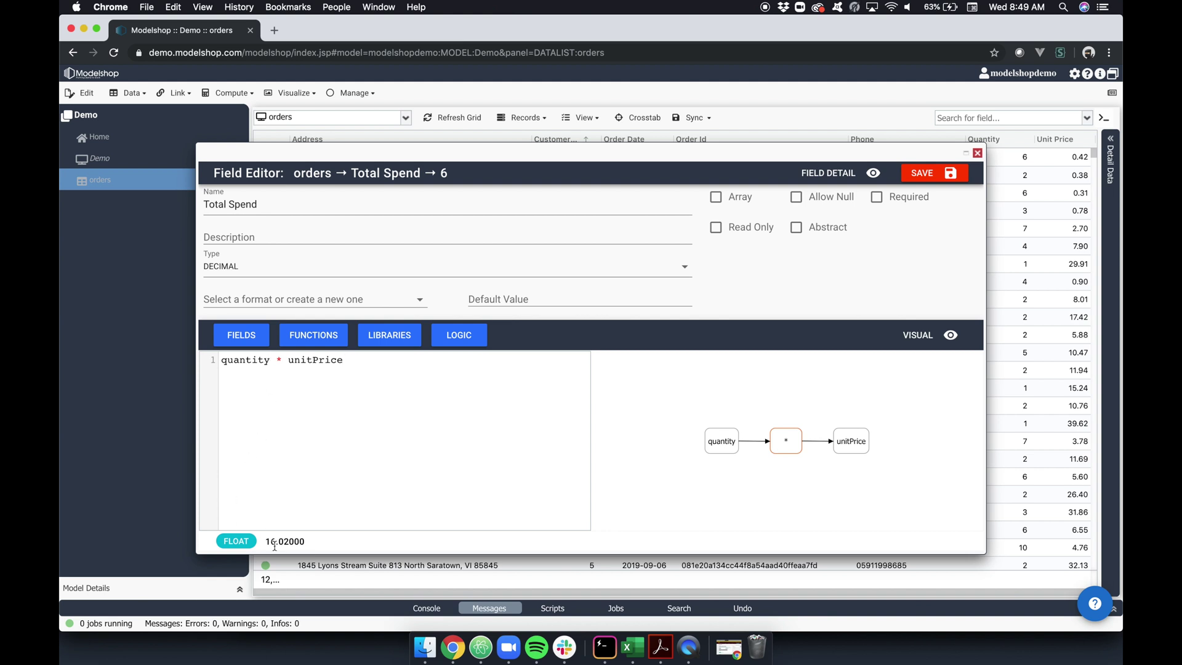
{"action": "left_click_drag", "start_coordinate": [436, 158], "coordinate": [435, 205]}
{"action": "left_click", "coordinate": [385, 179]}
{"action": "left_click", "coordinate": [371, 161]}
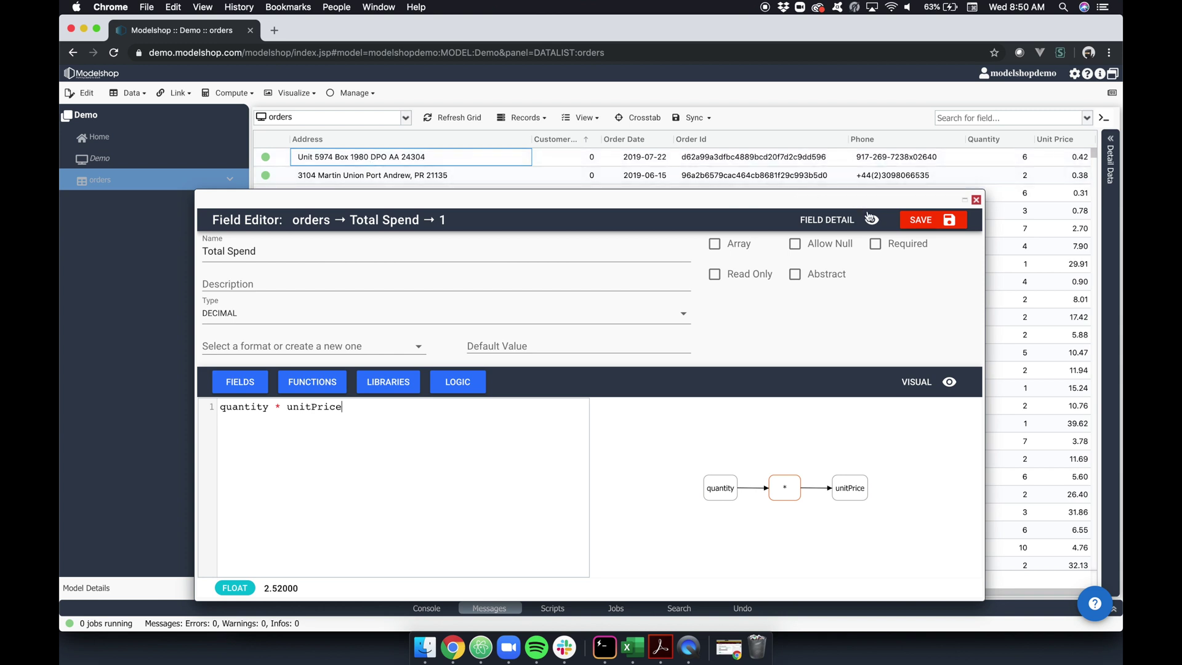
{"action": "left_click", "coordinate": [922, 222]}
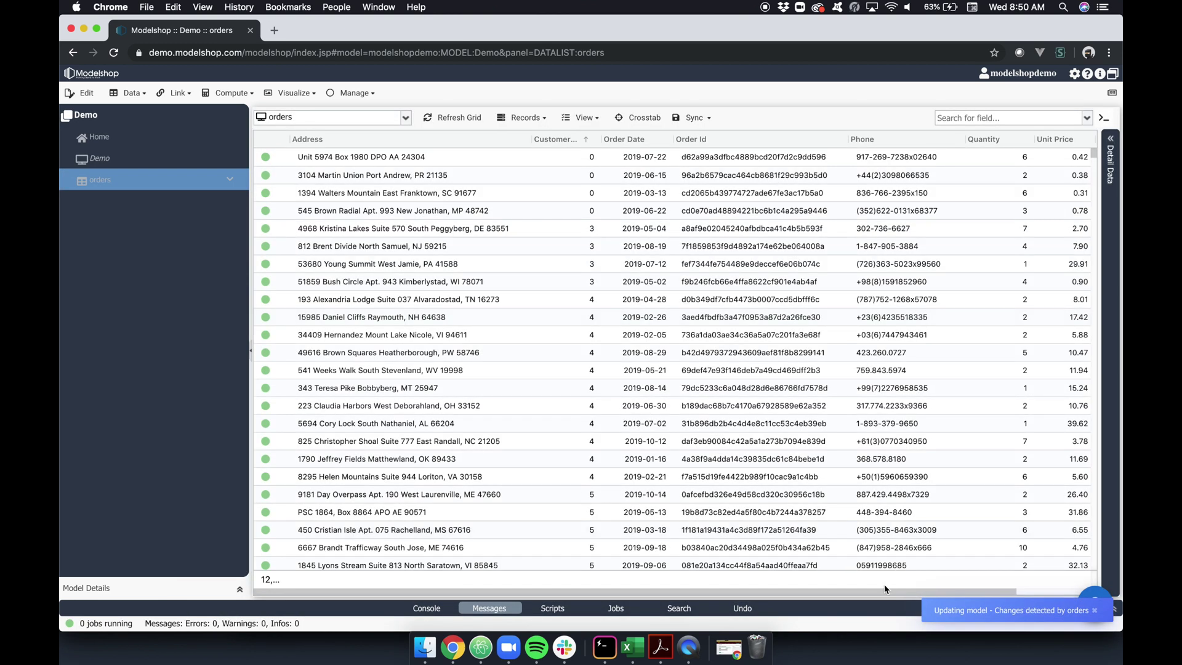
- Examine the Total Spend column and compare its values across the orders of customer 3
{"action": "left_click_drag", "start_coordinate": [884, 590], "coordinate": [1007, 596]}
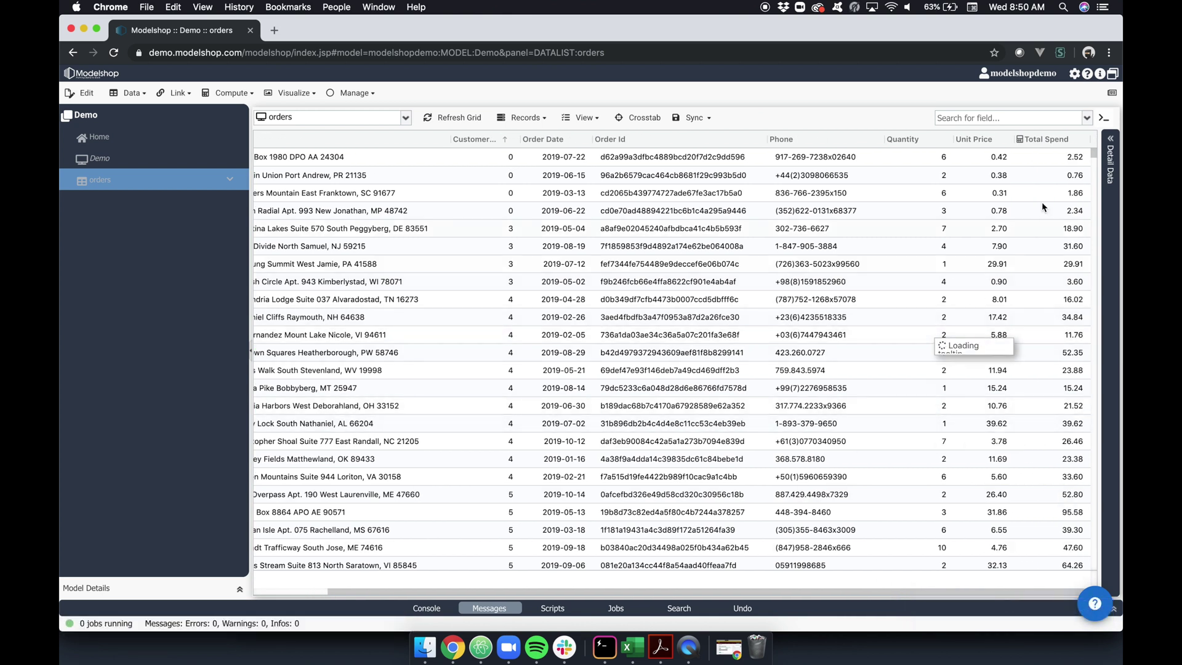
{"action": "mouse_move", "coordinate": [1085, 144]}
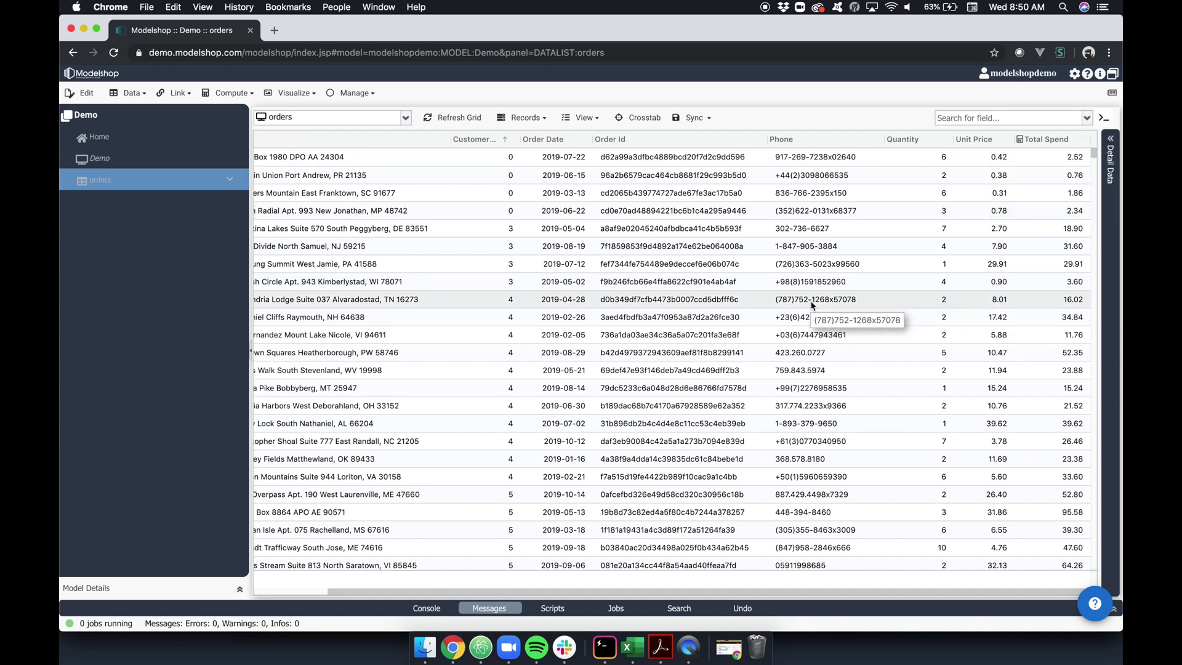
{"action": "left_click_drag", "start_coordinate": [702, 595], "coordinate": [592, 436]}
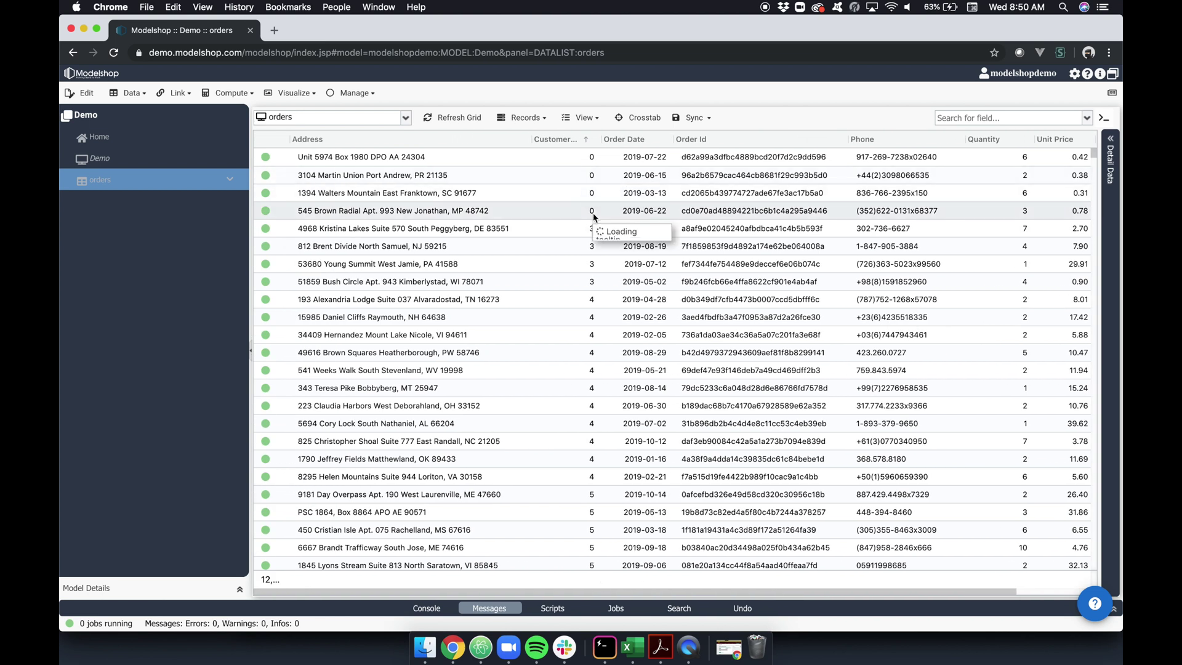
{"action": "left_click_drag", "start_coordinate": [592, 228], "coordinate": [593, 281]}
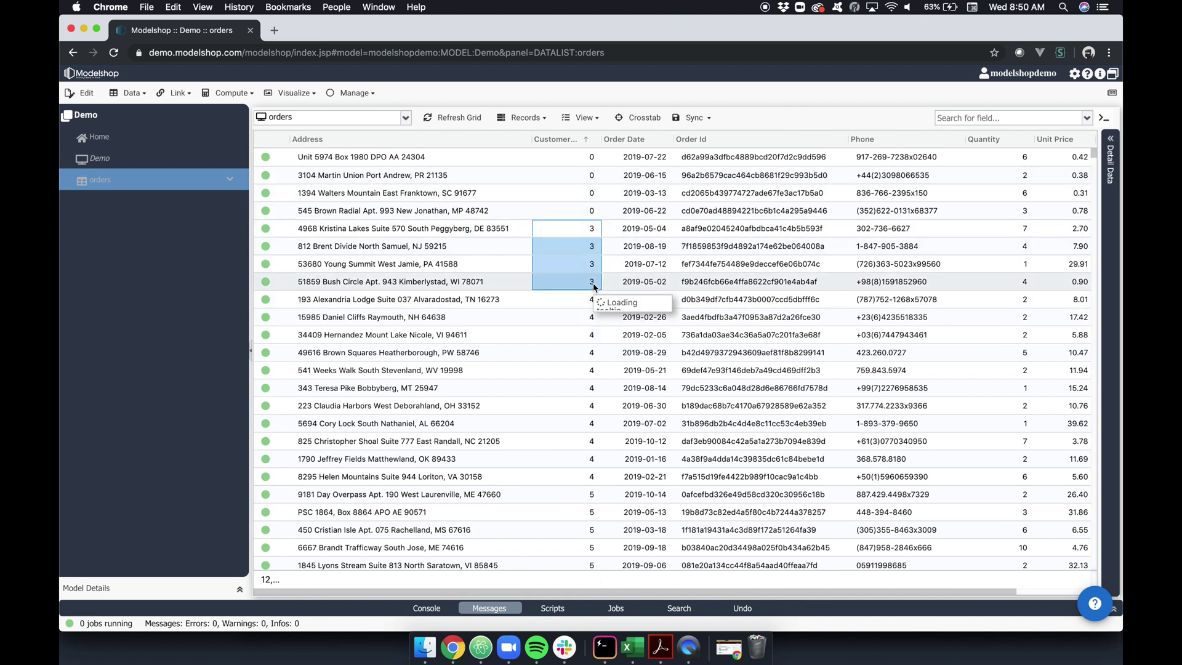
{"action": "left_click_drag", "start_coordinate": [609, 599], "coordinate": [700, 601]}
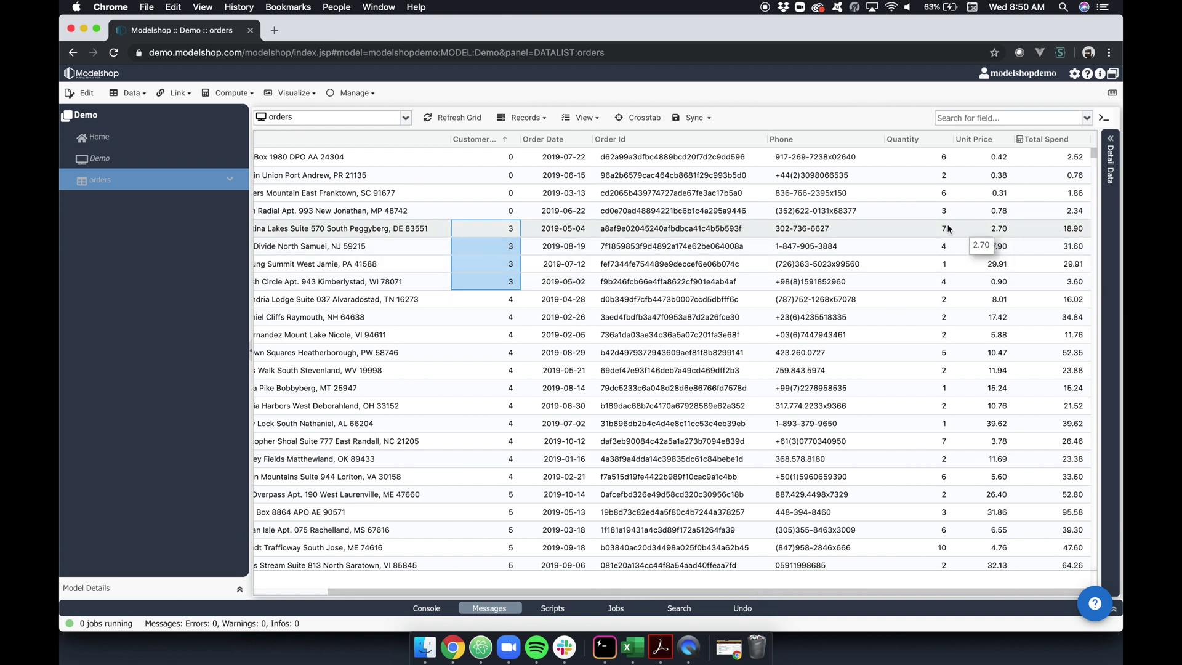
{"action": "left_click_drag", "start_coordinate": [1074, 228], "coordinate": [1075, 284]}
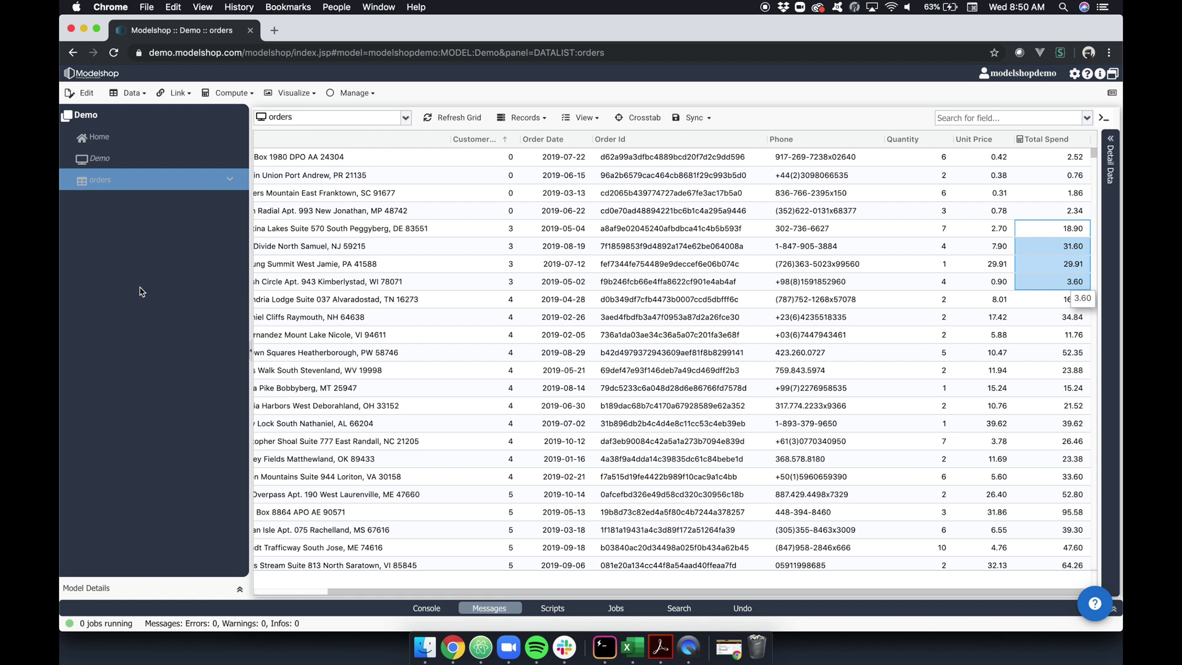
- Start a database import with POSTGRESQL as the connection type
{"action": "left_click", "coordinate": [133, 100]}
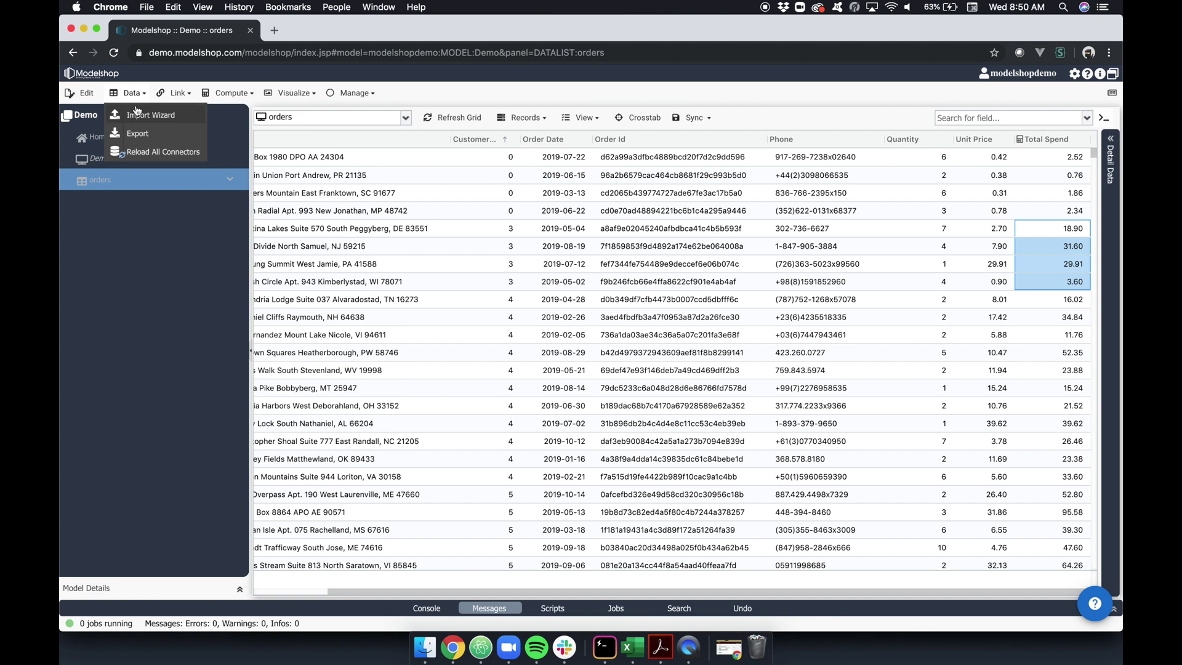
{"action": "left_click", "coordinate": [132, 116]}
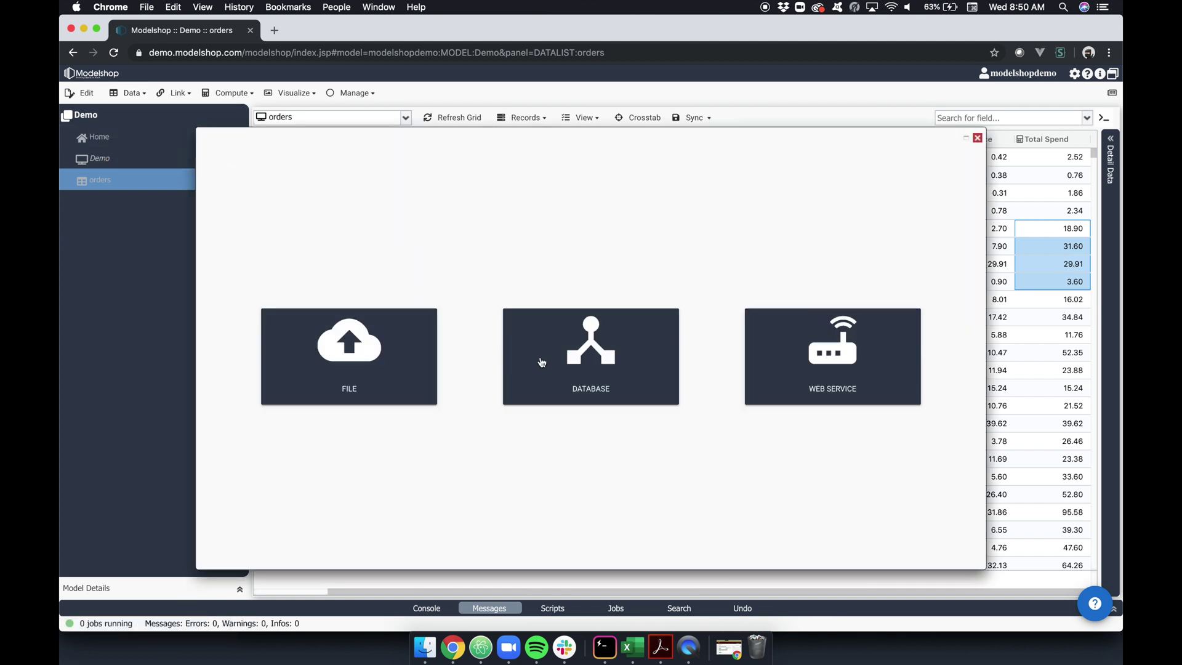
{"action": "left_click", "coordinate": [570, 370]}
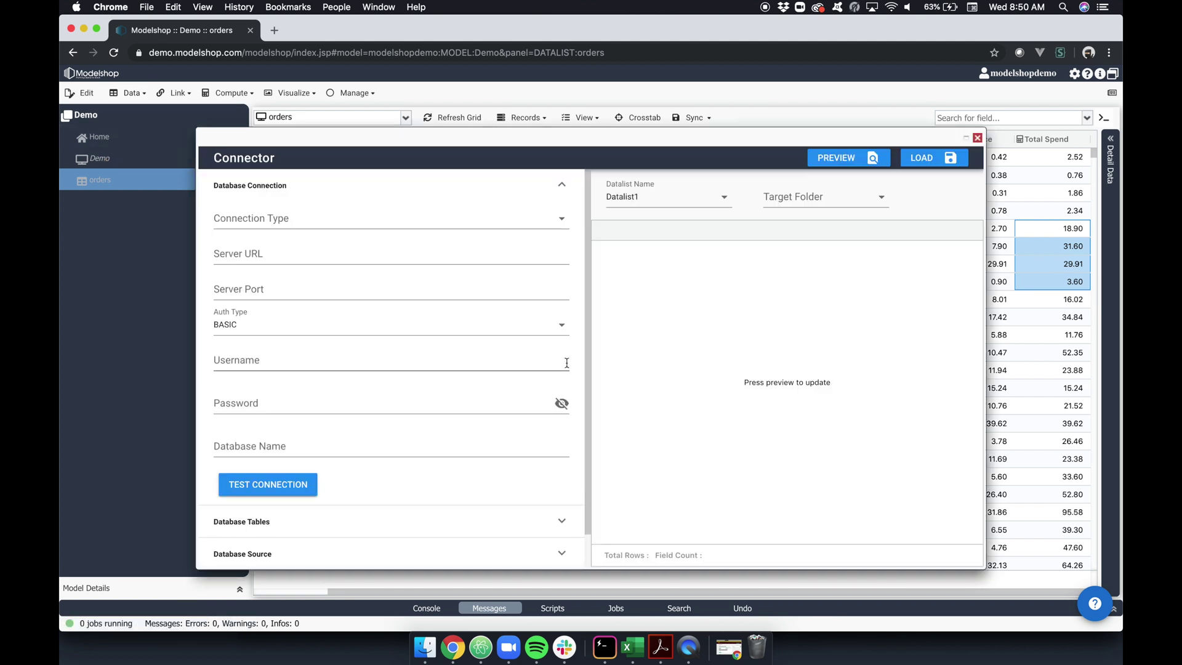
{"action": "left_click", "coordinate": [322, 223]}
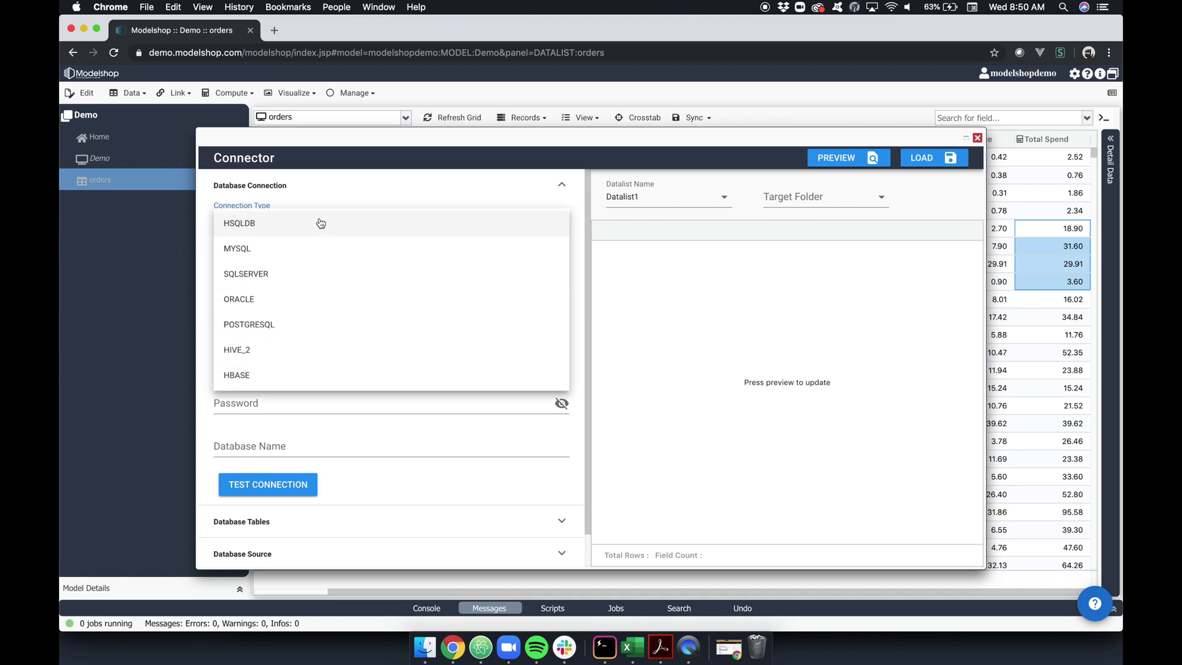
{"action": "left_click", "coordinate": [287, 326]}
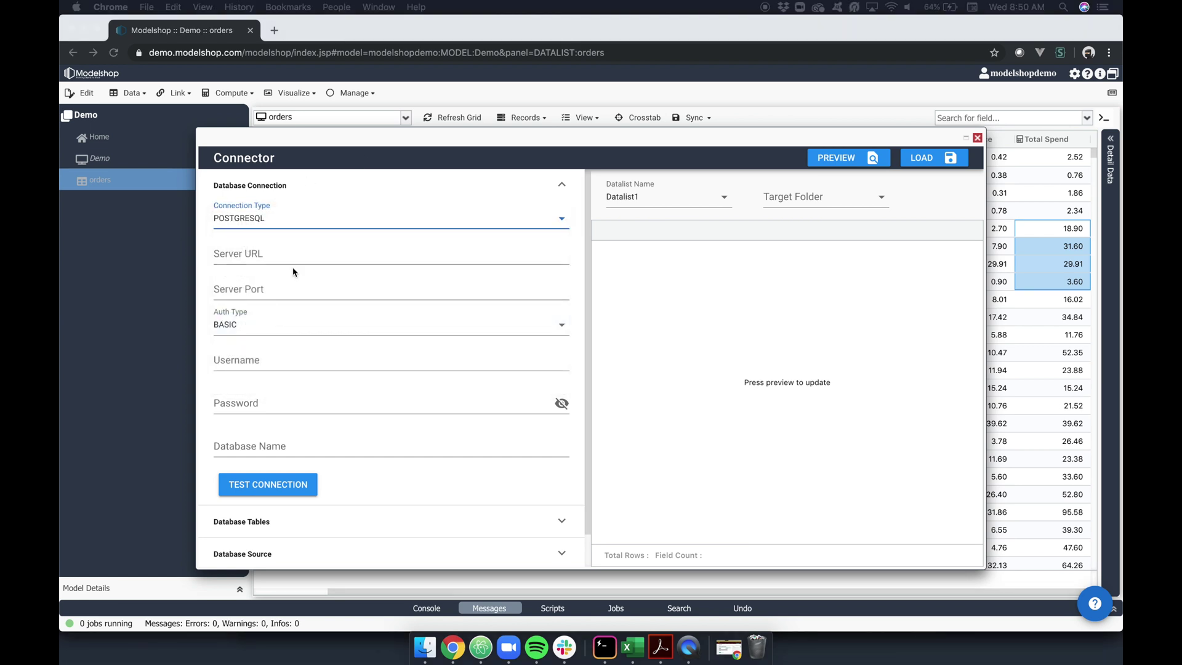
- Enter the database server URL, port 25060 and username doadmin for the connection
{"action": "left_click", "coordinate": [305, 252]}
{"action": "type", "text": "db-postgresql-nyc1-17007-do-user-595182-0.db.ondigitalocean.com"}
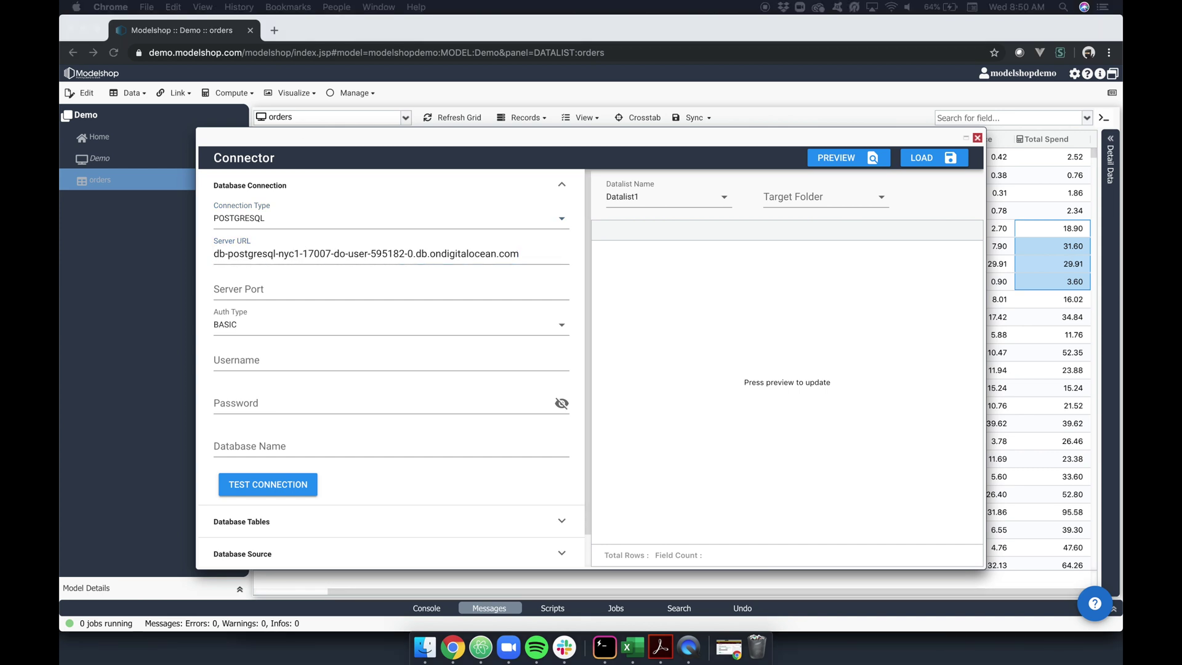
{"action": "left_click", "coordinate": [304, 289]}
{"action": "type", "text": "25060"}
{"action": "left_click", "coordinate": [275, 359]}
{"action": "type", "text": "doadmin"}
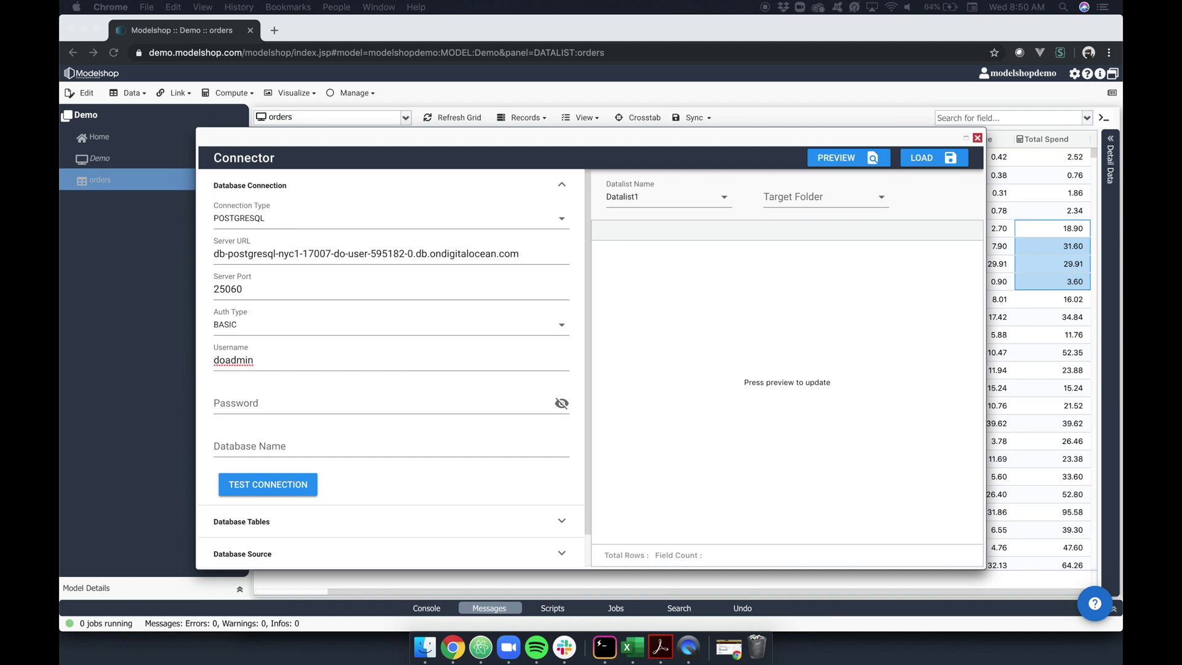
- Enter the database password, set the database name to defaultdb?sslmode=require, and test the connection
{"action": "left_click", "coordinate": [262, 405]}
{"action": "key", "text": "super+v"}
{"action": "left_click", "coordinate": [290, 446]}
{"action": "type", "text": "defaultdb?sslmode=require"}
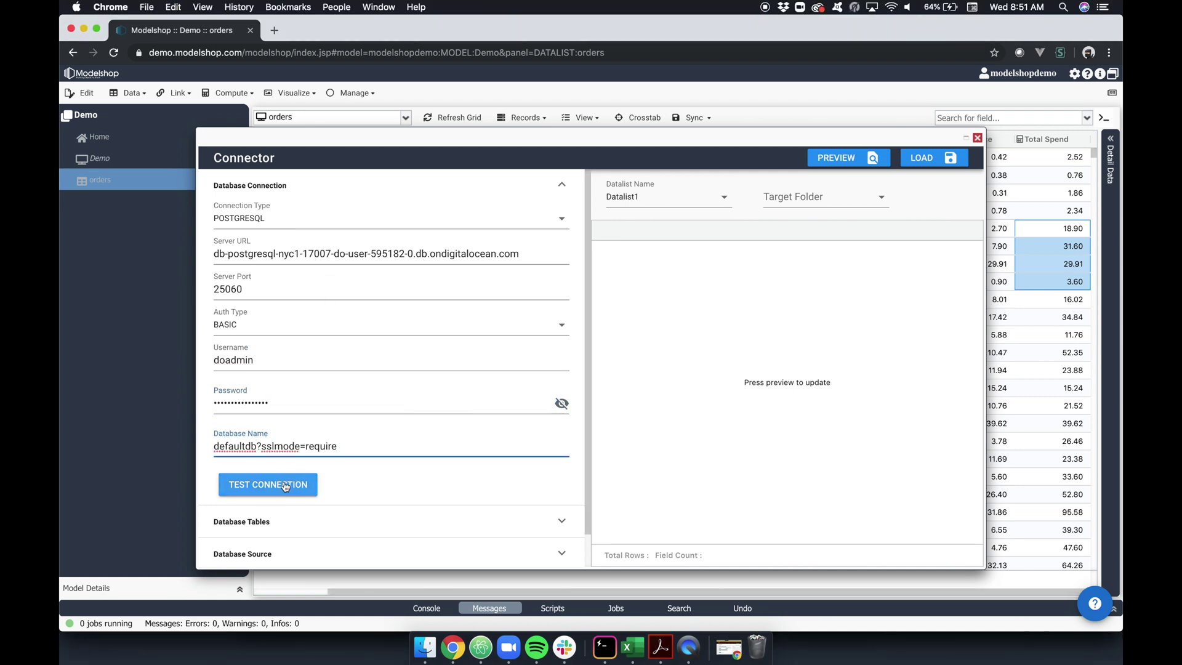
{"action": "left_click", "coordinate": [285, 486]}
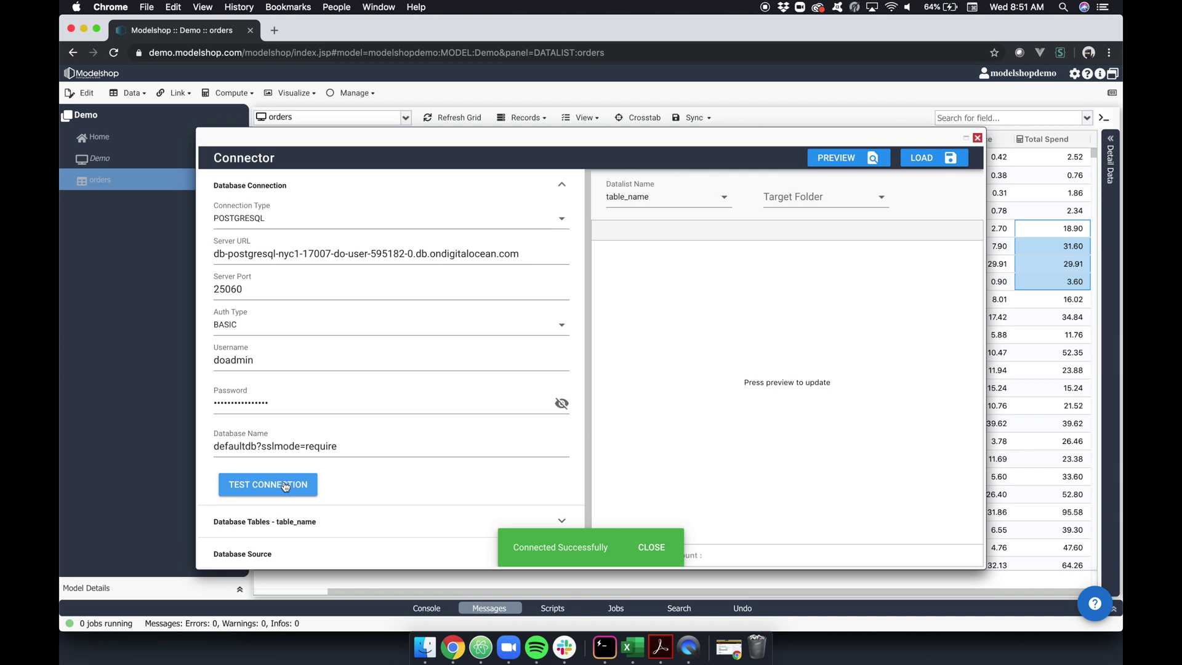
- Limit the database import to the CustomerResponse table and preview its rows
{"action": "scroll", "coordinate": [285, 486], "scroll_direction": "down", "scroll_amount": 2}
{"action": "left_click", "coordinate": [294, 488]}
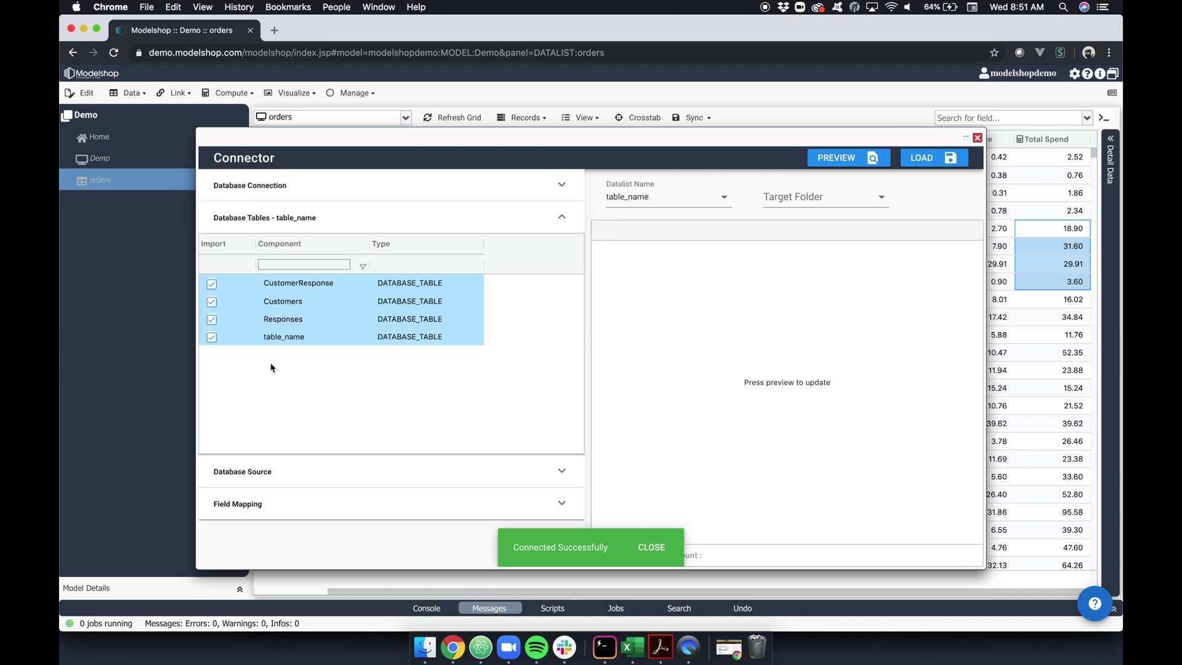
{"action": "left_click", "coordinate": [212, 302]}
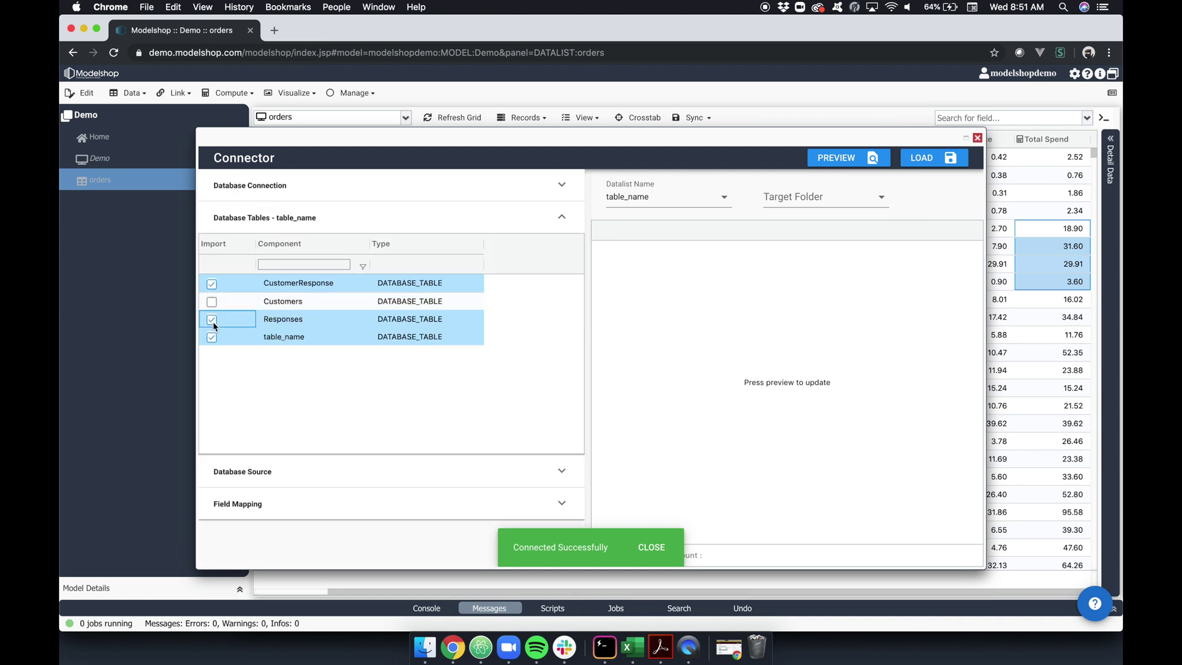
{"action": "left_click", "coordinate": [212, 320]}
{"action": "left_click", "coordinate": [212, 338]}
{"action": "left_click", "coordinate": [272, 283]}
{"action": "left_click", "coordinate": [841, 158]}
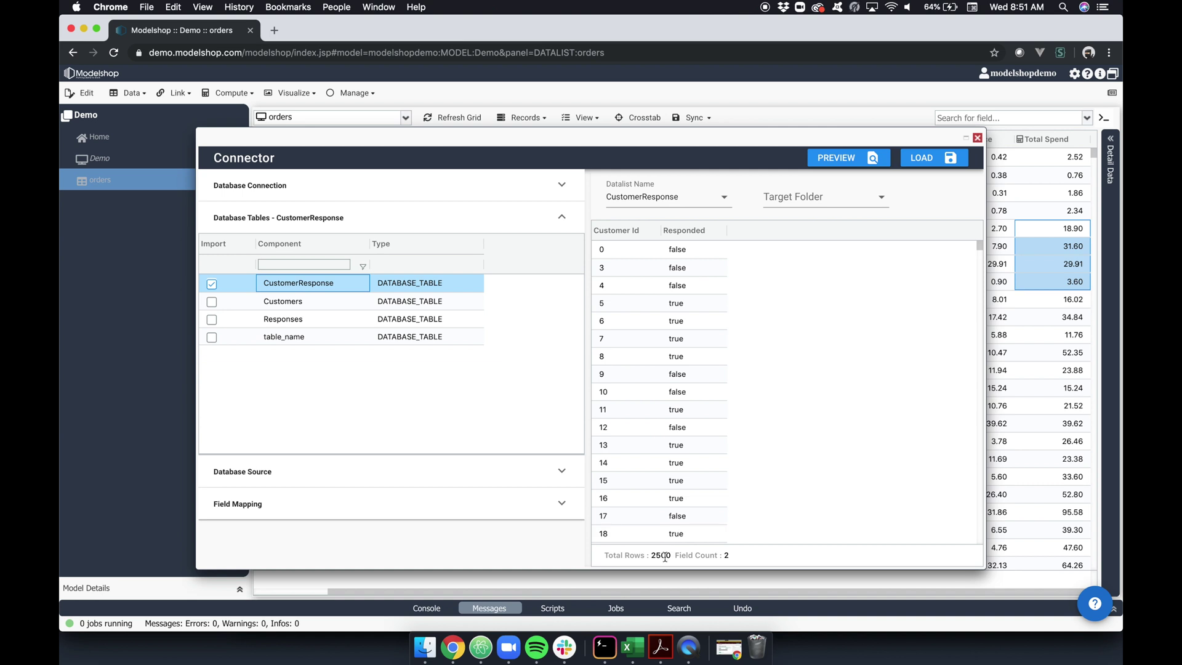
{"action": "scroll", "coordinate": [671, 471], "scroll_direction": "down", "scroll_amount": 10}
{"action": "scroll", "coordinate": [675, 469], "scroll_direction": "up", "scroll_amount": 10}
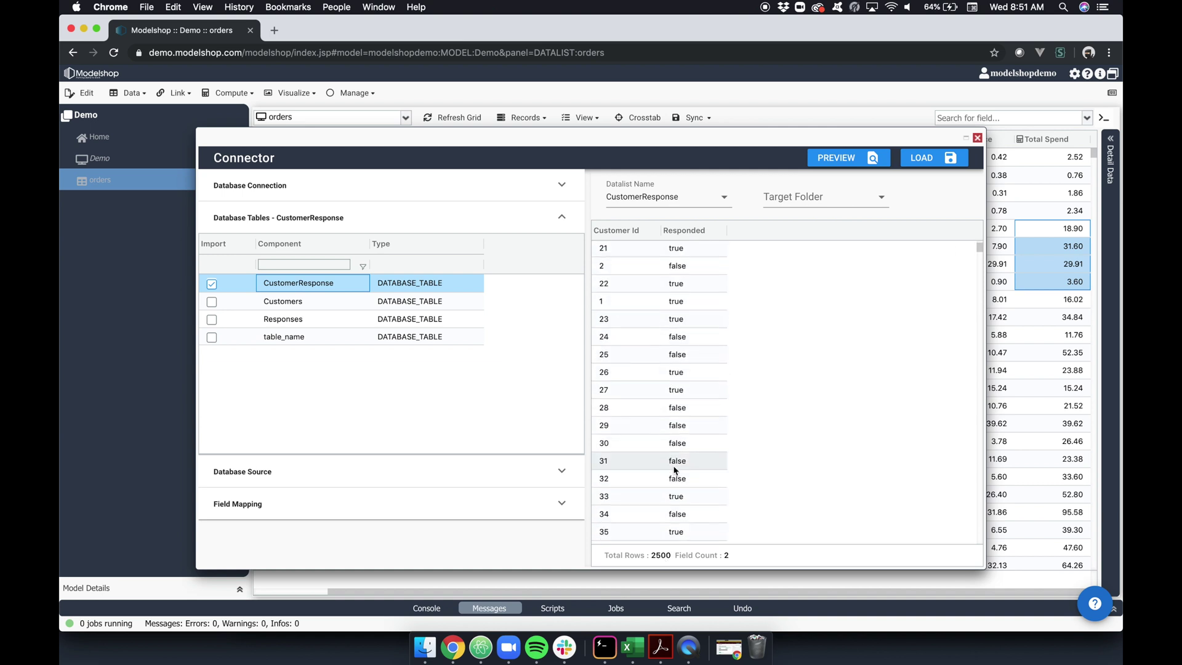
- Load the CustomerResponse table into the model and look over its Customer Id and Responded columns
{"action": "left_click", "coordinate": [922, 158]}
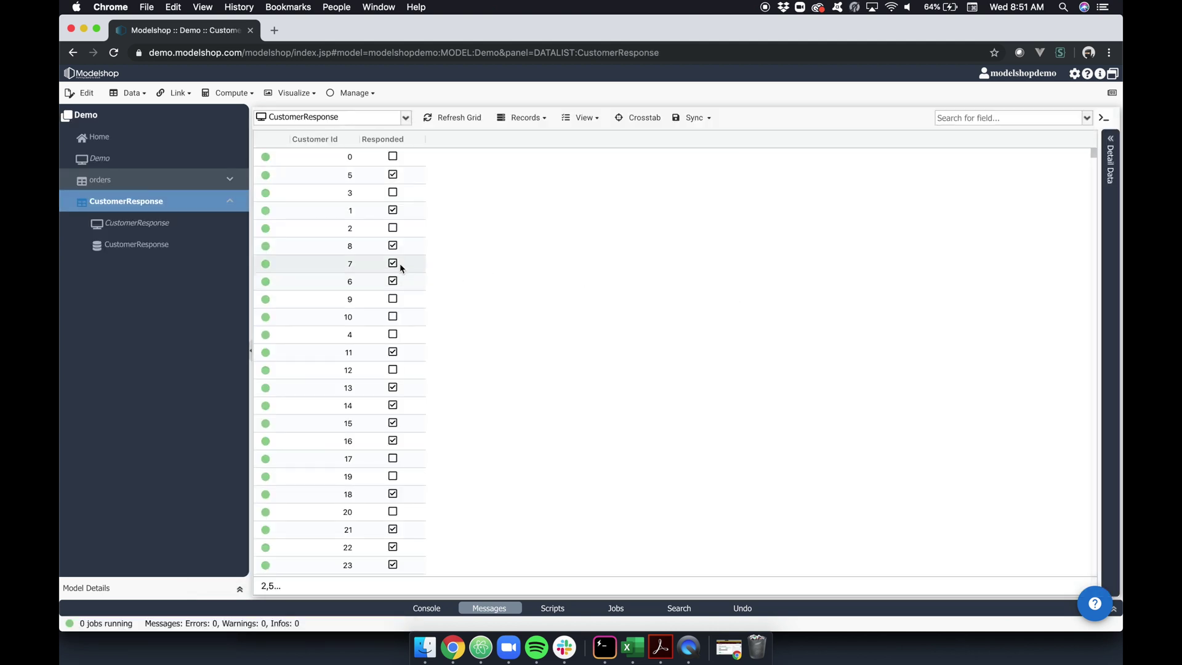
{"action": "left_click", "coordinate": [393, 228]}
{"action": "left_click", "coordinate": [487, 228]}
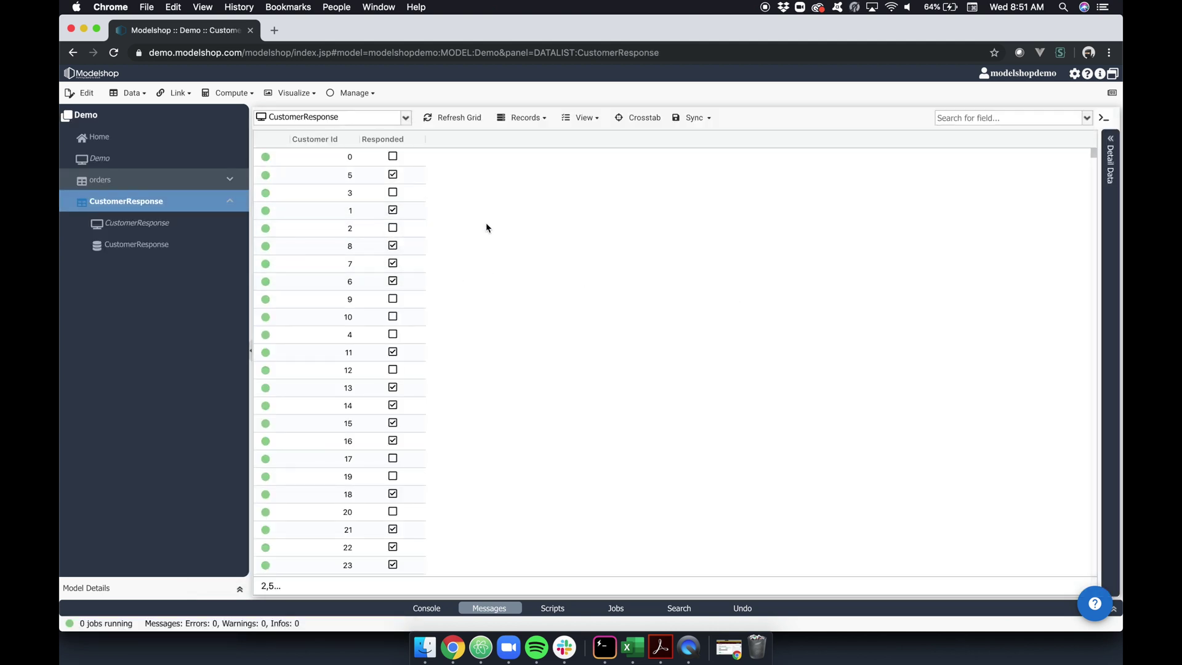
{"action": "scroll", "coordinate": [486, 229], "scroll_direction": "down", "scroll_amount": 6}
{"action": "scroll", "coordinate": [485, 239], "scroll_direction": "up", "scroll_amount": 6}
{"action": "left_click", "coordinate": [342, 164]}
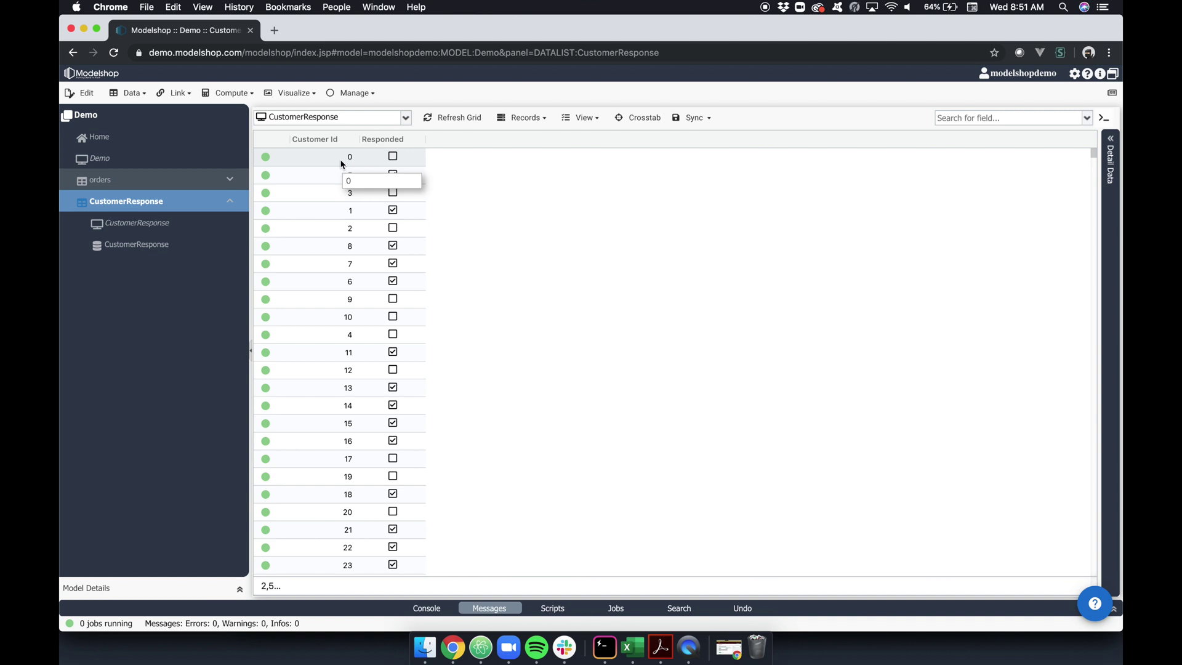
{"action": "left_click", "coordinate": [345, 175]}
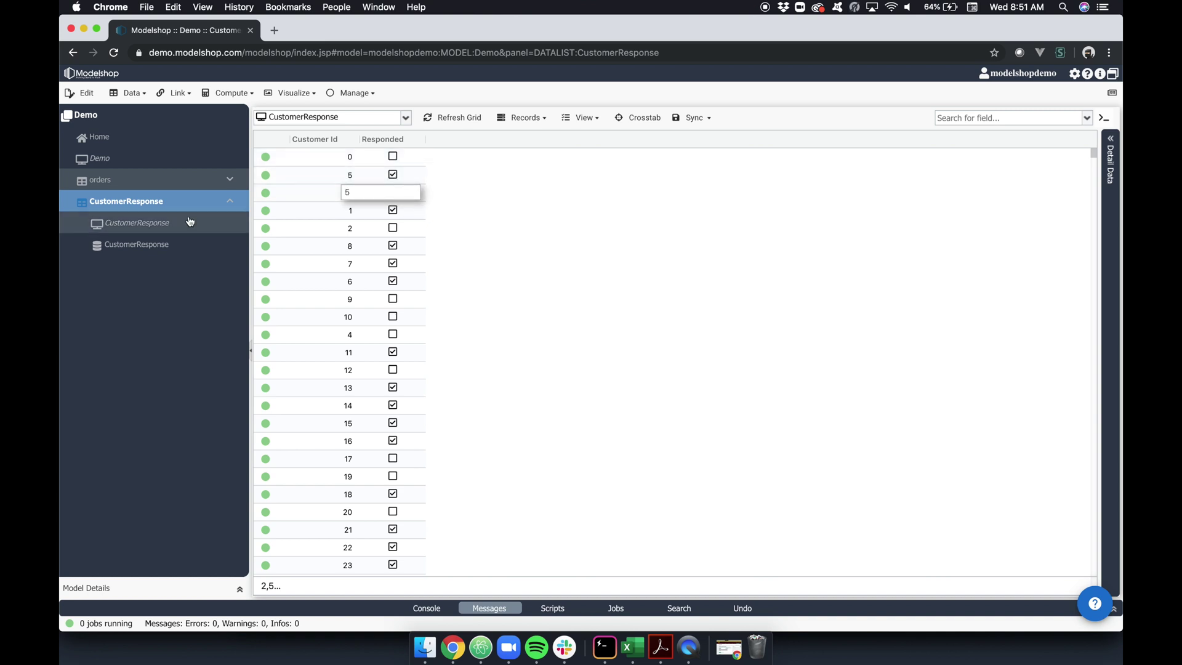
- Link the orders datalist to CustomerResponse through the suggested Customer Id to Customer Id link, keeping the default link options
{"action": "left_click", "coordinate": [141, 179]}
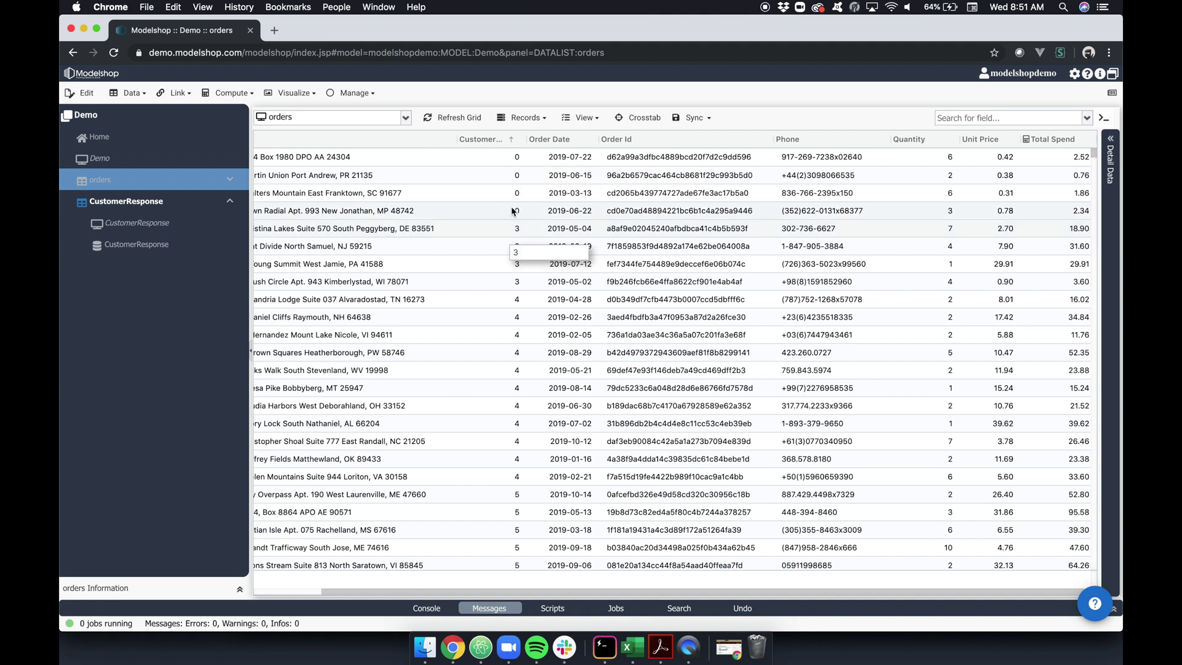
{"action": "left_click_drag", "start_coordinate": [511, 210], "coordinate": [509, 163]}
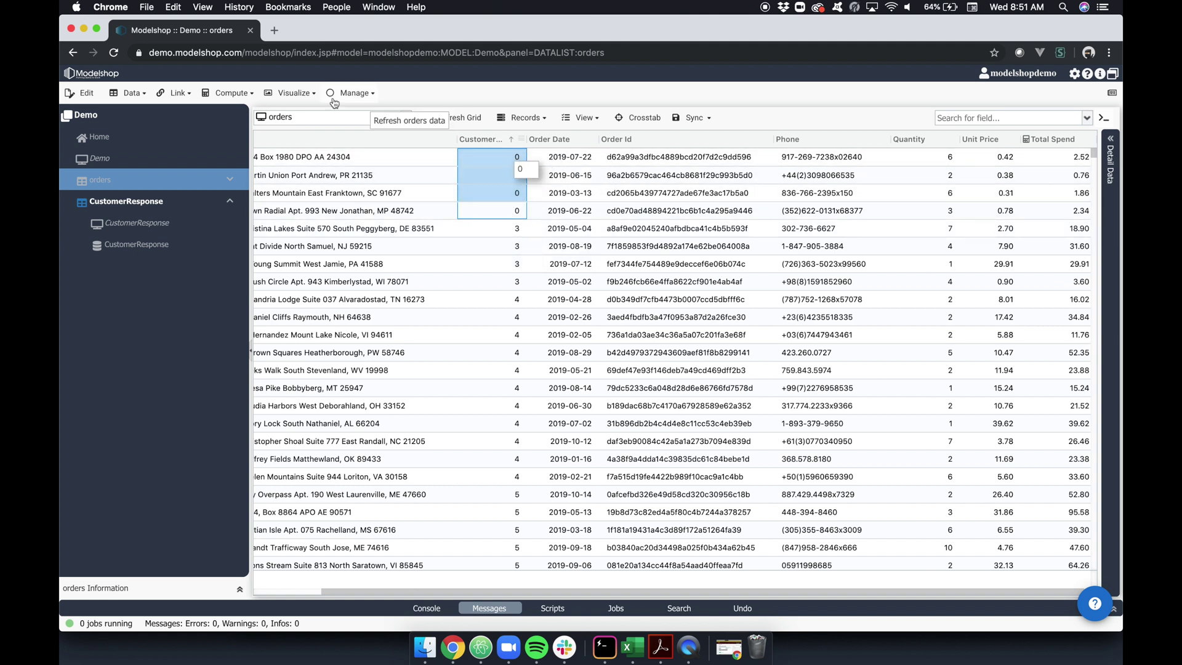
{"action": "left_click", "coordinate": [174, 92]}
{"action": "left_click", "coordinate": [187, 114]}
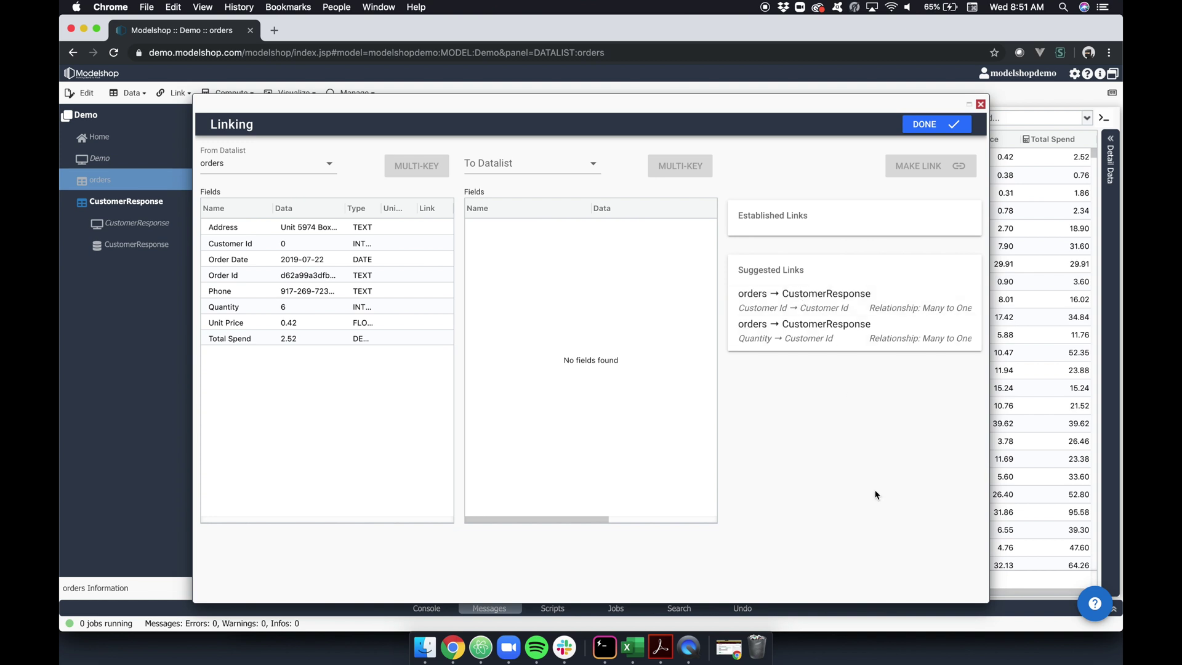
{"action": "left_click", "coordinate": [799, 308]}
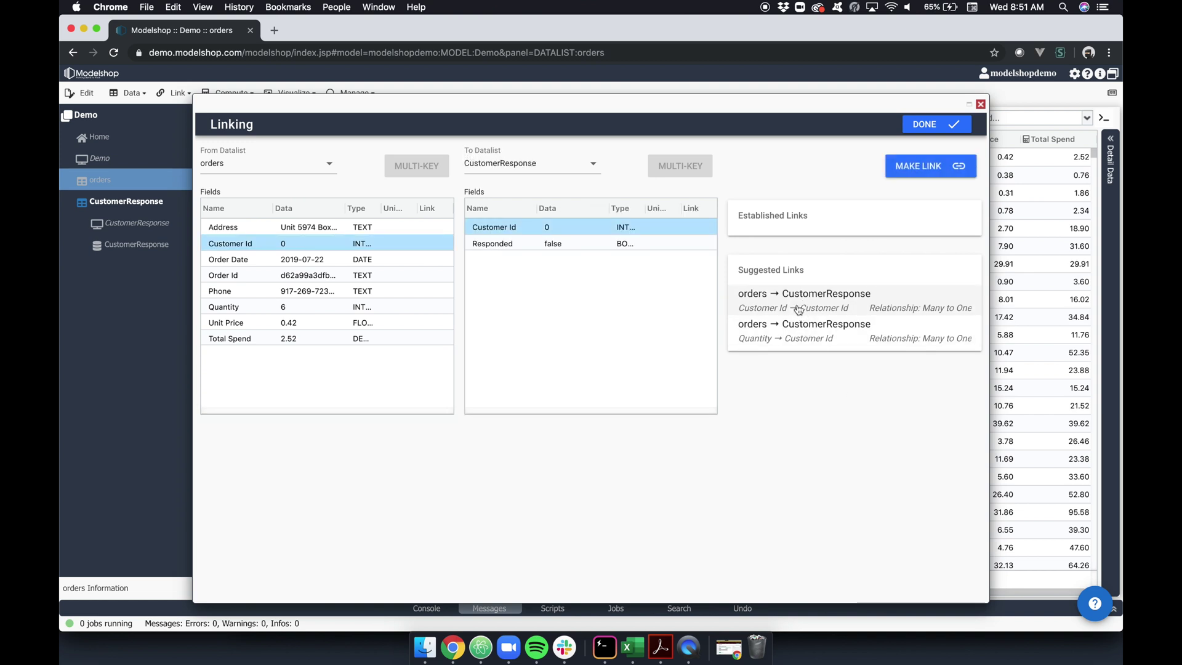
{"action": "left_click", "coordinate": [953, 174]}
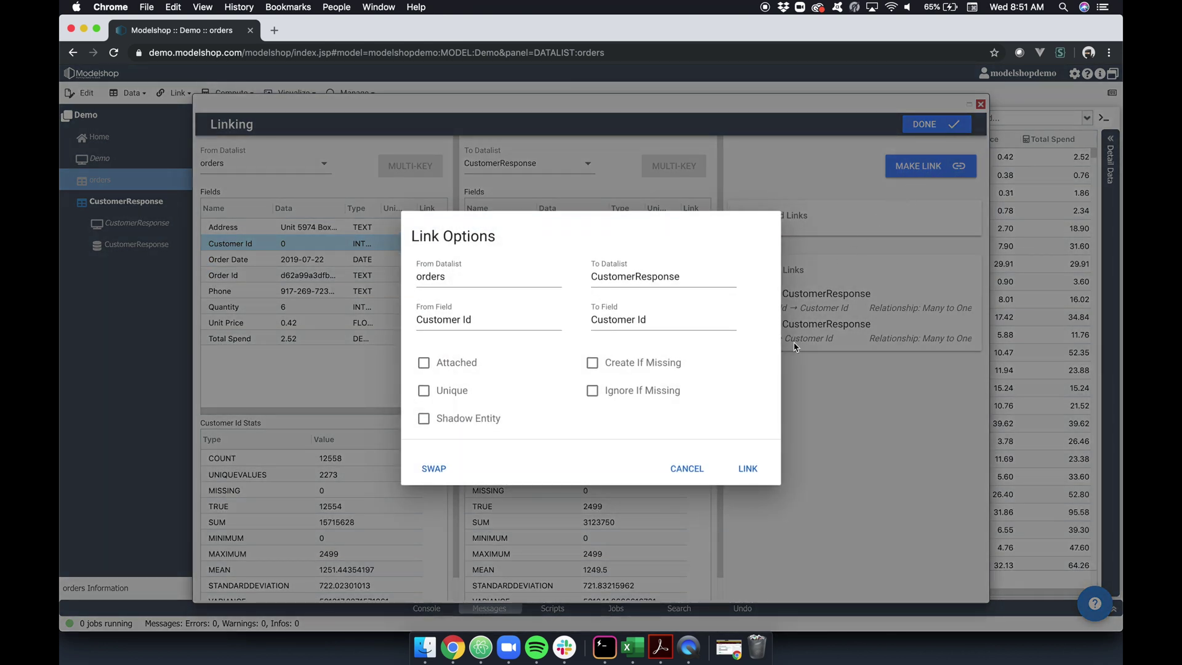
{"action": "left_click", "coordinate": [749, 468]}
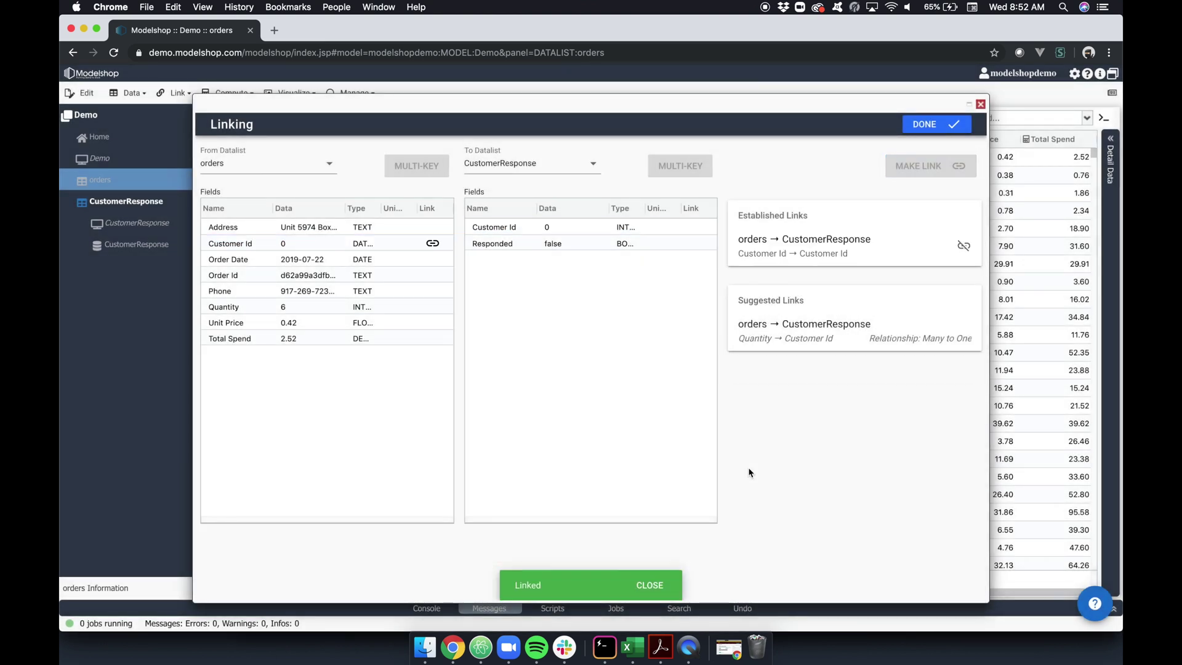
{"action": "left_click", "coordinate": [917, 124]}
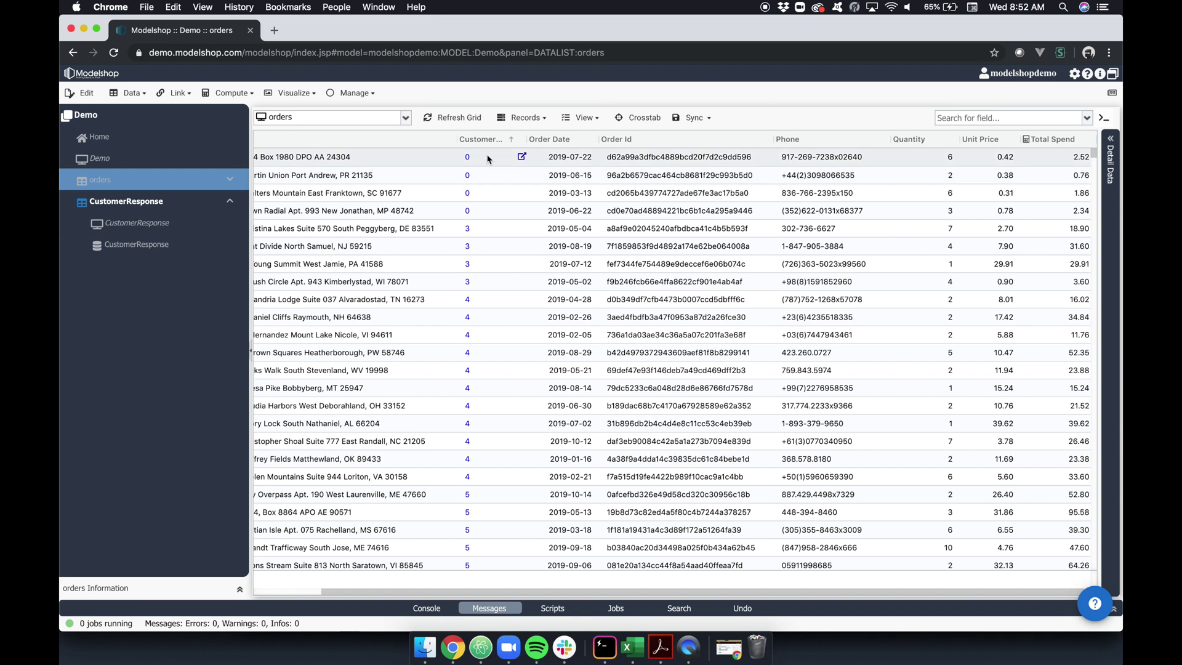
- Examine the first order's detail data, expanding its linked Customer Id record
{"action": "mouse_move", "coordinate": [501, 229]}
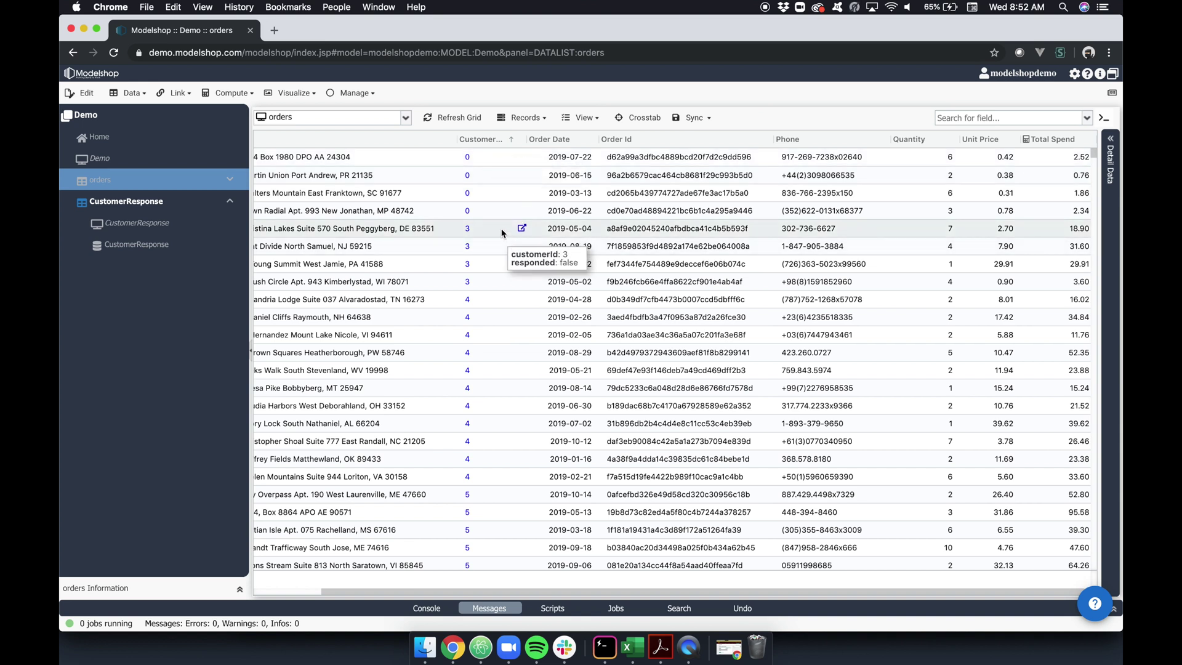
{"action": "left_click", "coordinate": [386, 154]}
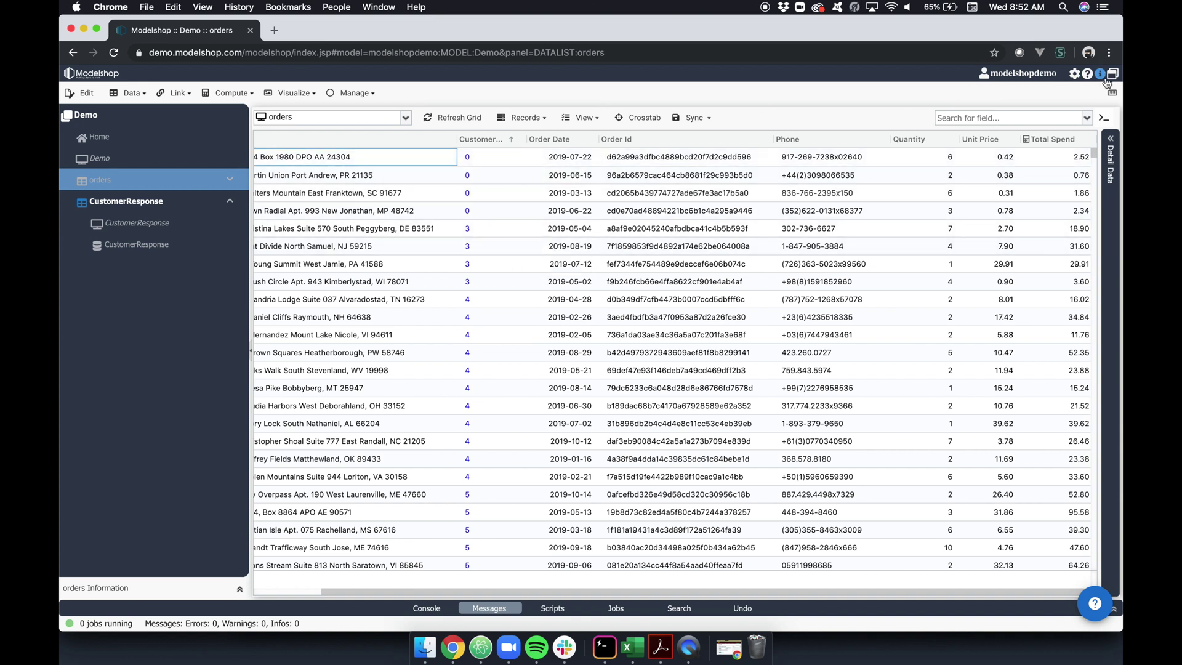
{"action": "left_click", "coordinate": [1111, 136]}
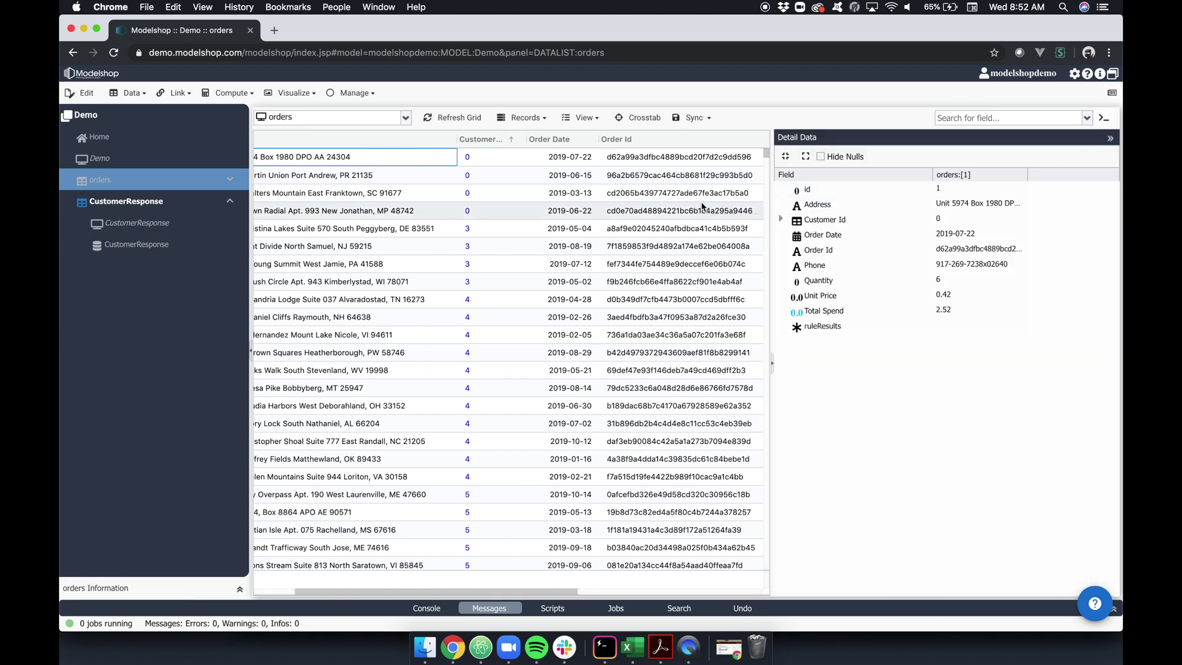
{"action": "left_click", "coordinate": [781, 219]}
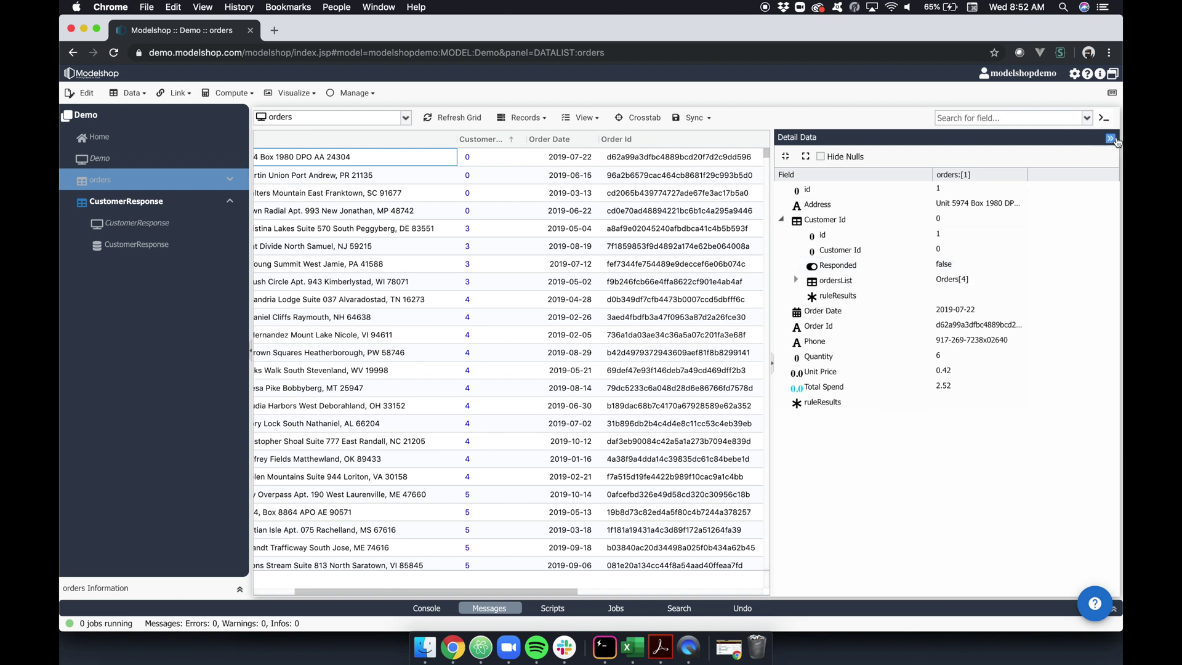
{"action": "left_click", "coordinate": [1111, 139]}
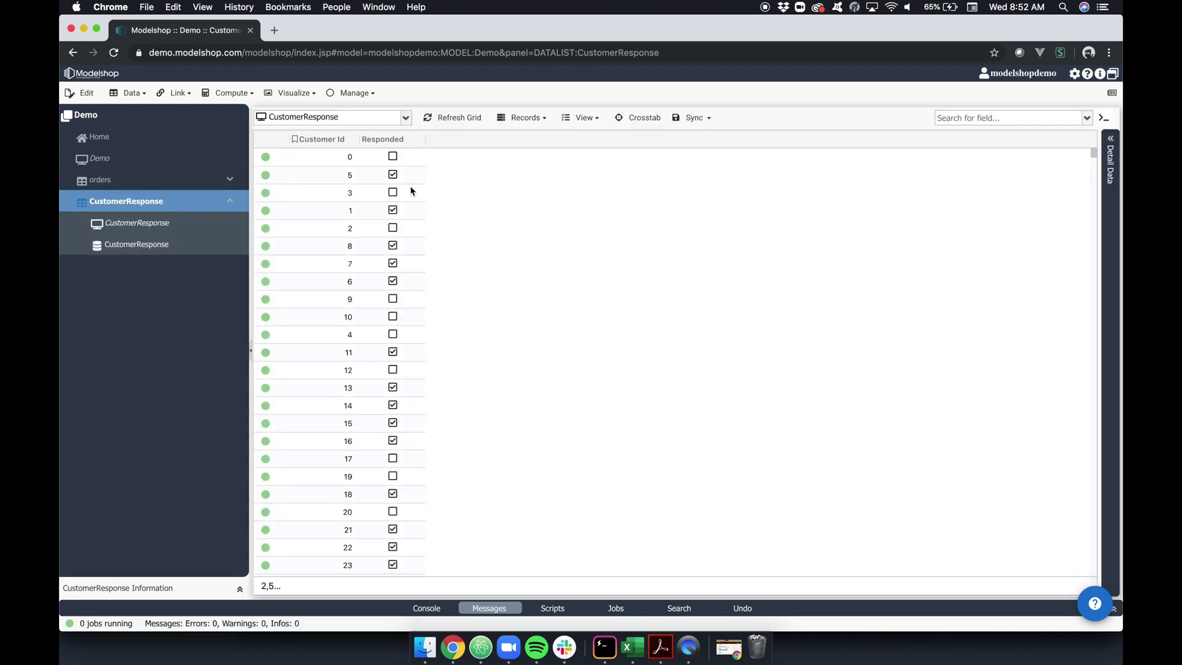
- Examine the detail data of the first CustomerResponse record, expanding its ordersList
{"action": "left_click", "coordinate": [1110, 140]}
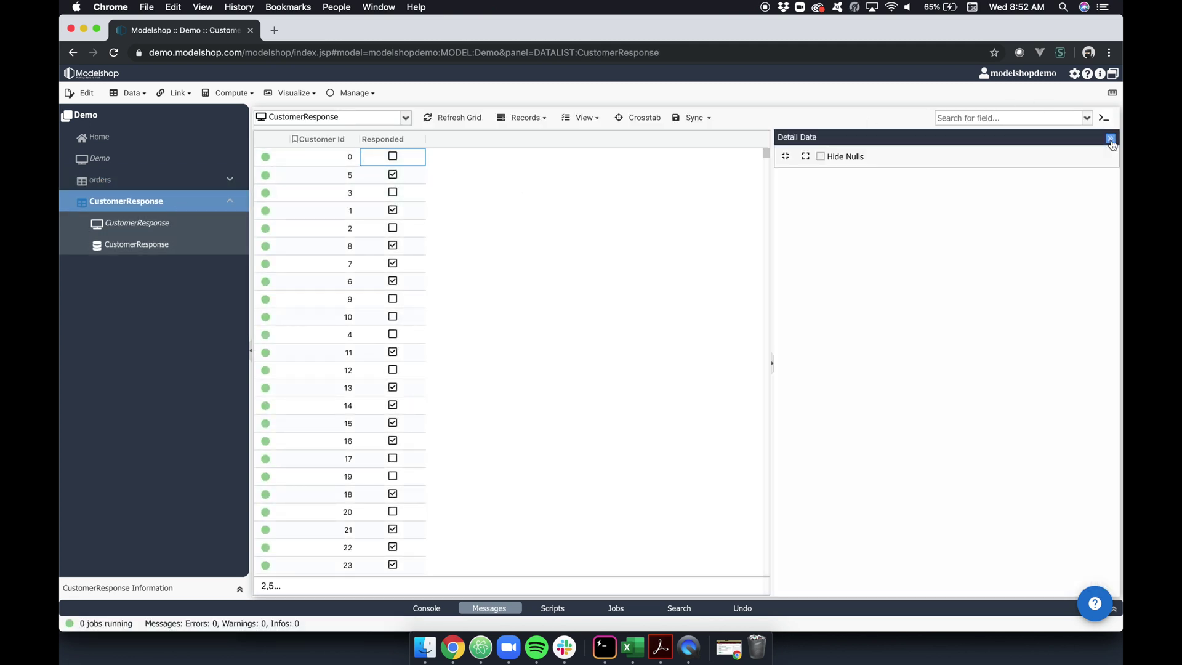
{"action": "left_click", "coordinate": [780, 235]}
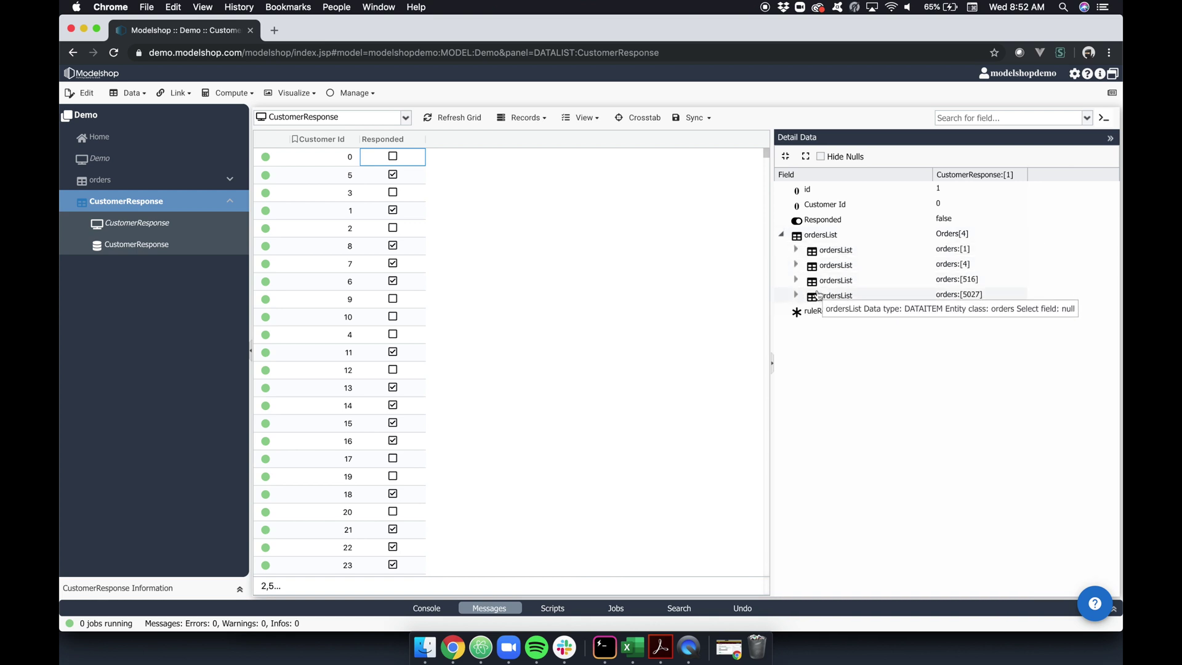
{"action": "left_click", "coordinate": [1111, 138]}
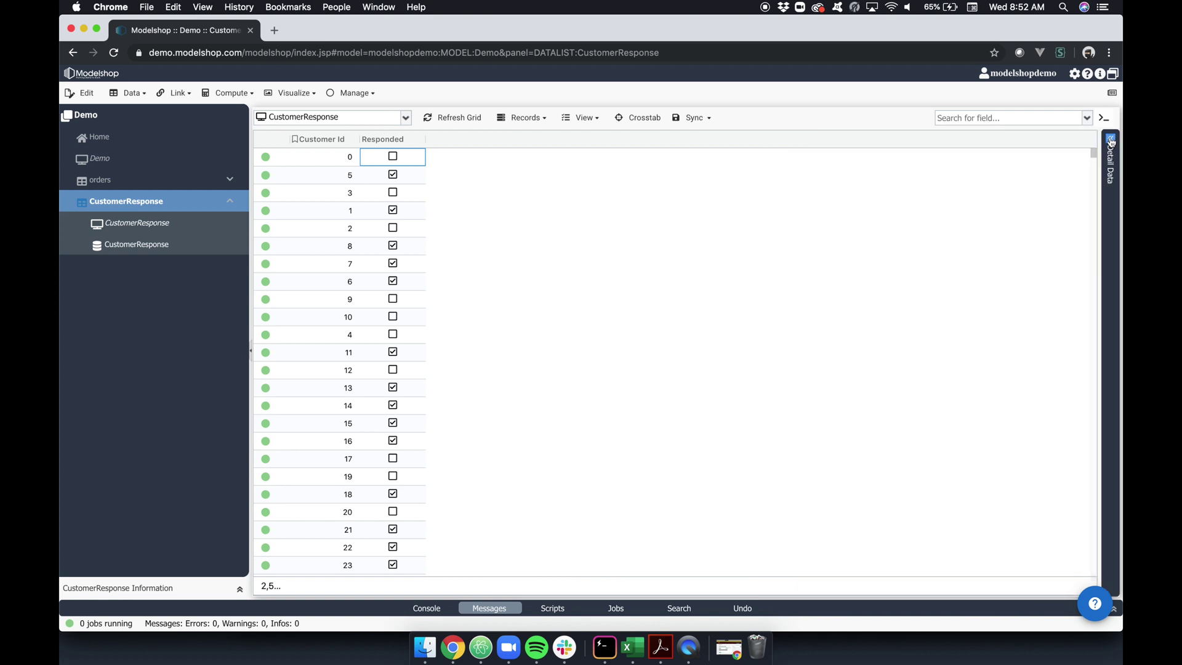
- Insert a new field named Number of Orders with type INTEGER in CustomerResponse
{"action": "left_click", "coordinate": [419, 141]}
{"action": "left_click", "coordinate": [468, 290]}
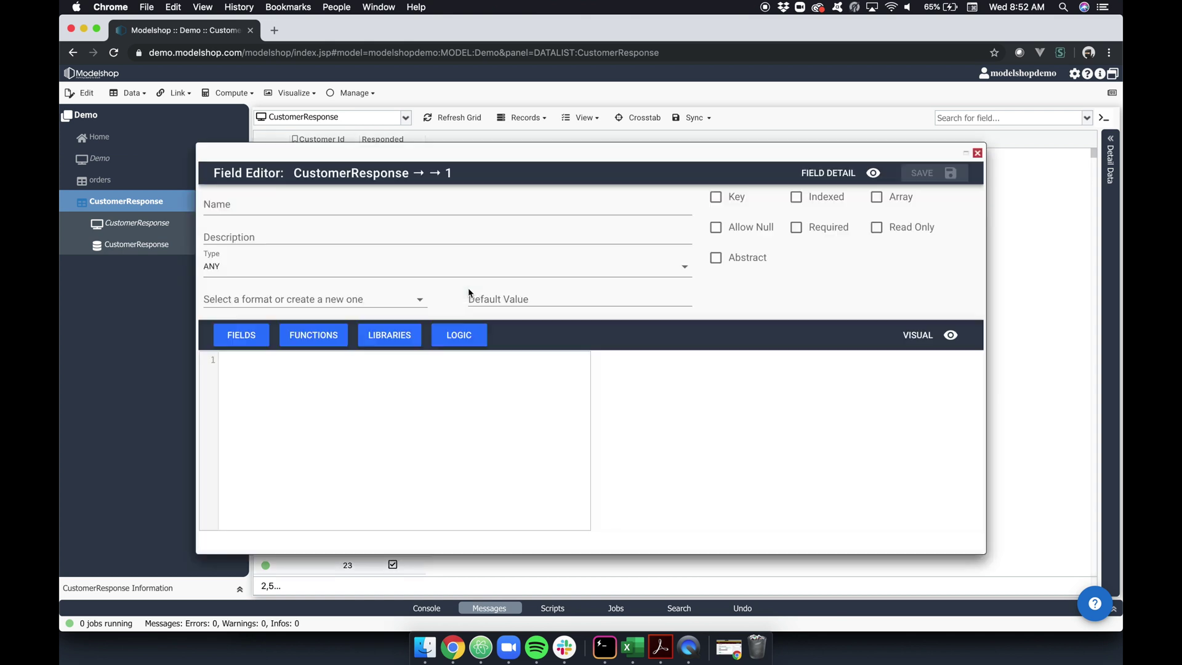
{"action": "type", "text": "N"}
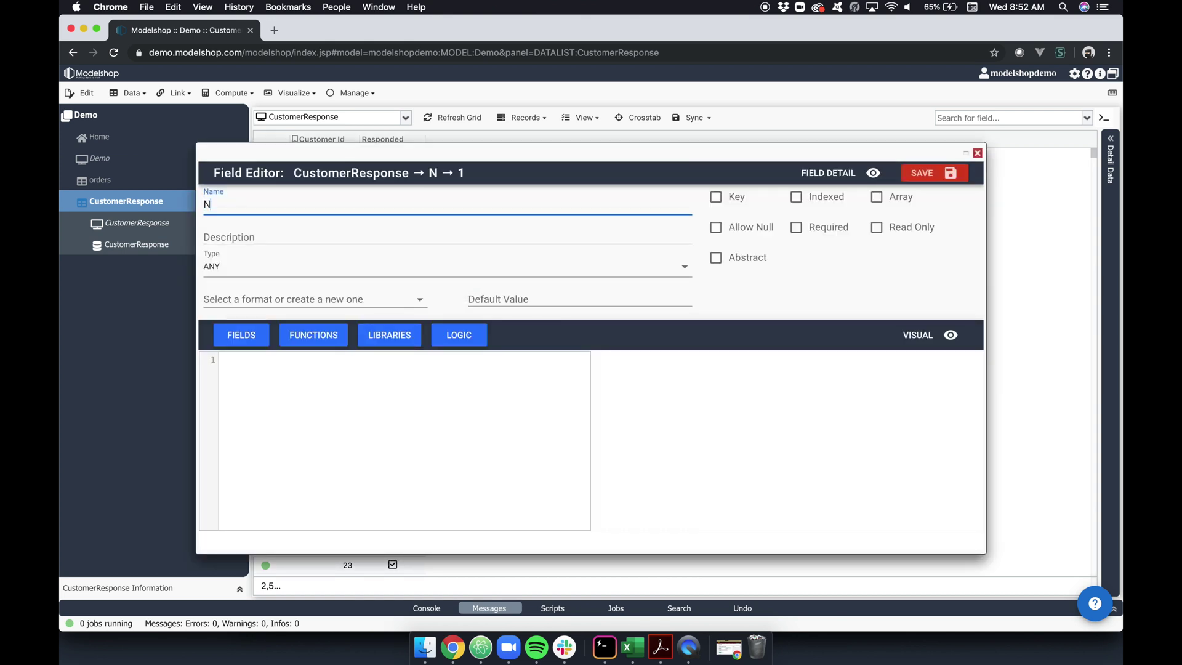
{"action": "type", "text": "umber of Orders"}
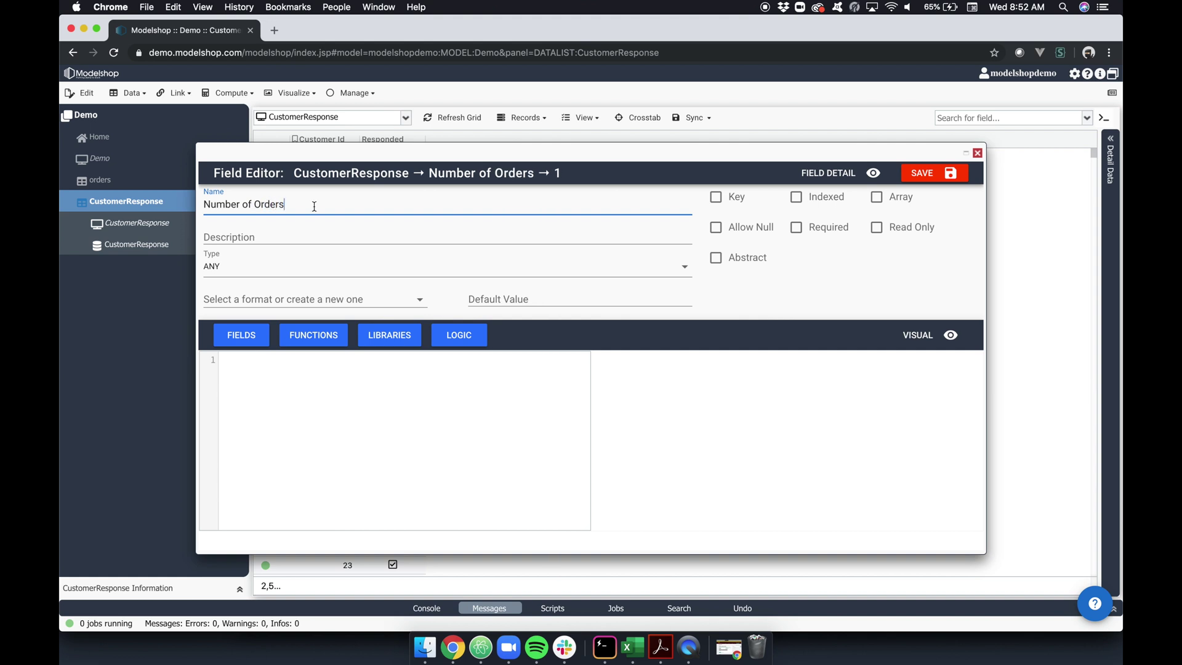
{"action": "left_click", "coordinate": [317, 267]}
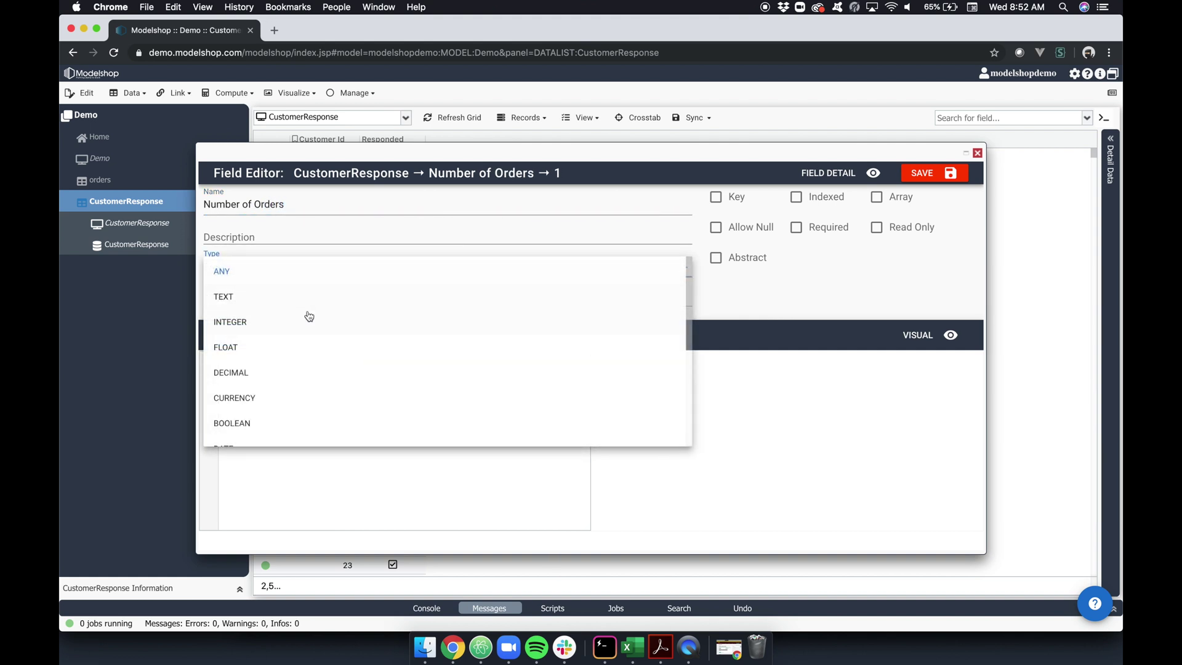
{"action": "left_click", "coordinate": [309, 320]}
- Give the Number of Orders field the formula ordersList.size() and save it
{"action": "left_click", "coordinate": [319, 383]}
{"action": "type", "text": "ordersList."}
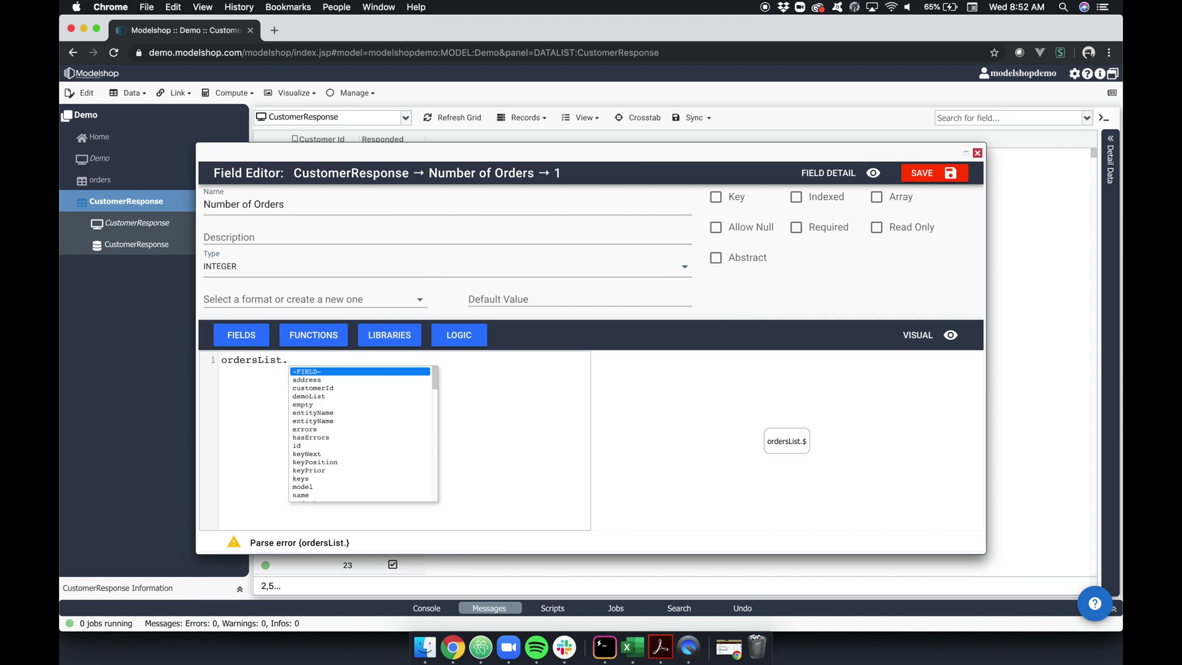
{"action": "type", "text": "s"}
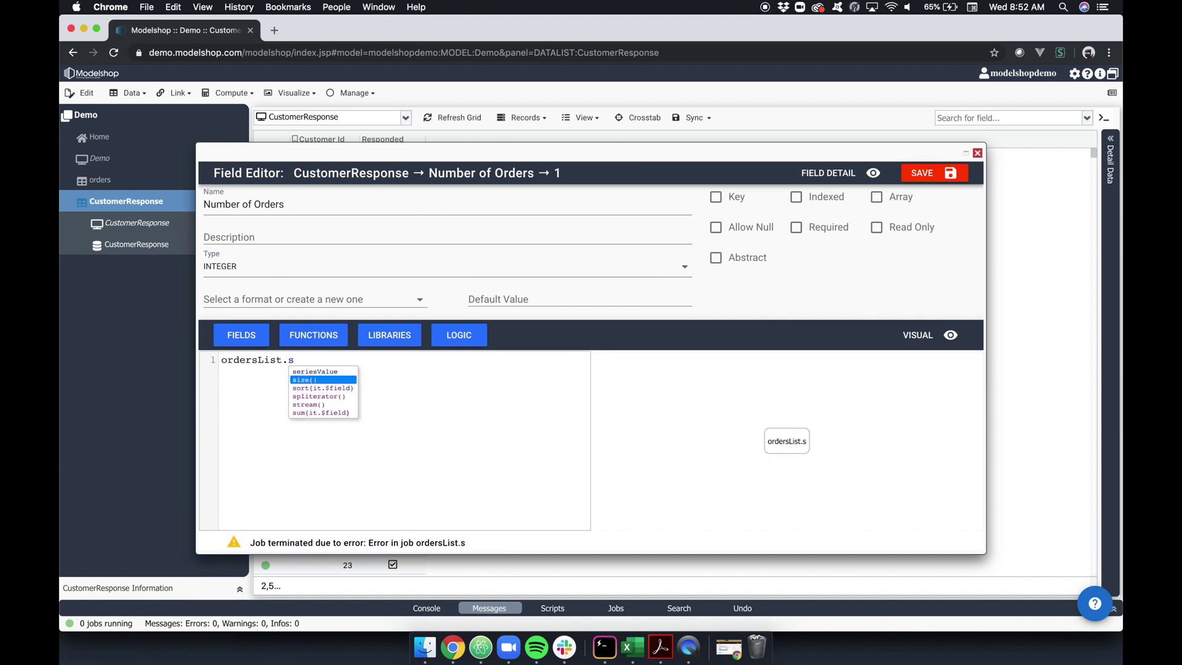
{"action": "key", "text": "Return"}
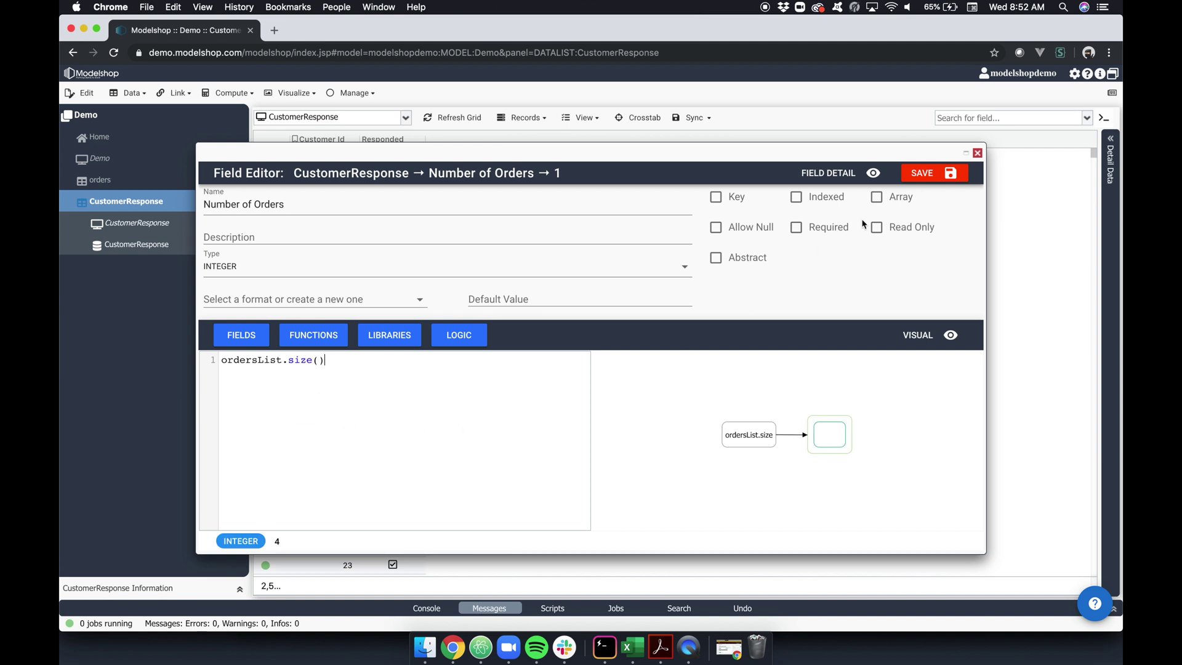
{"action": "left_click", "coordinate": [927, 178]}
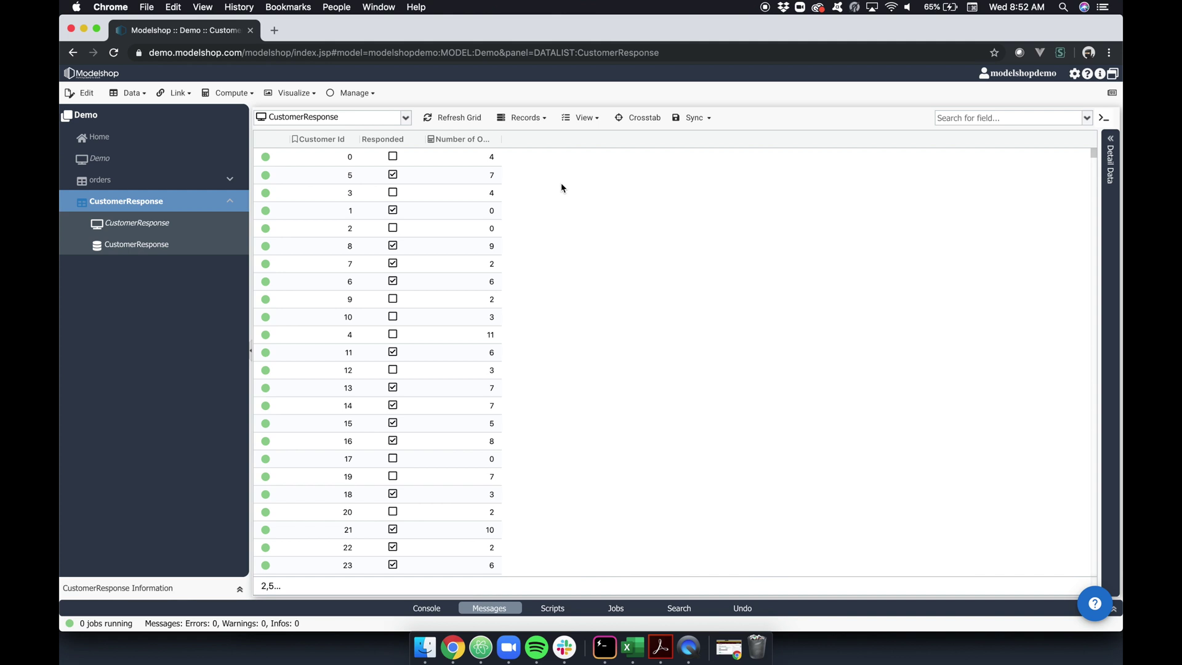
- Insert another CustomerResponse field named Total Spend All Orders with type DECIMAL
{"action": "left_click", "coordinate": [496, 139]}
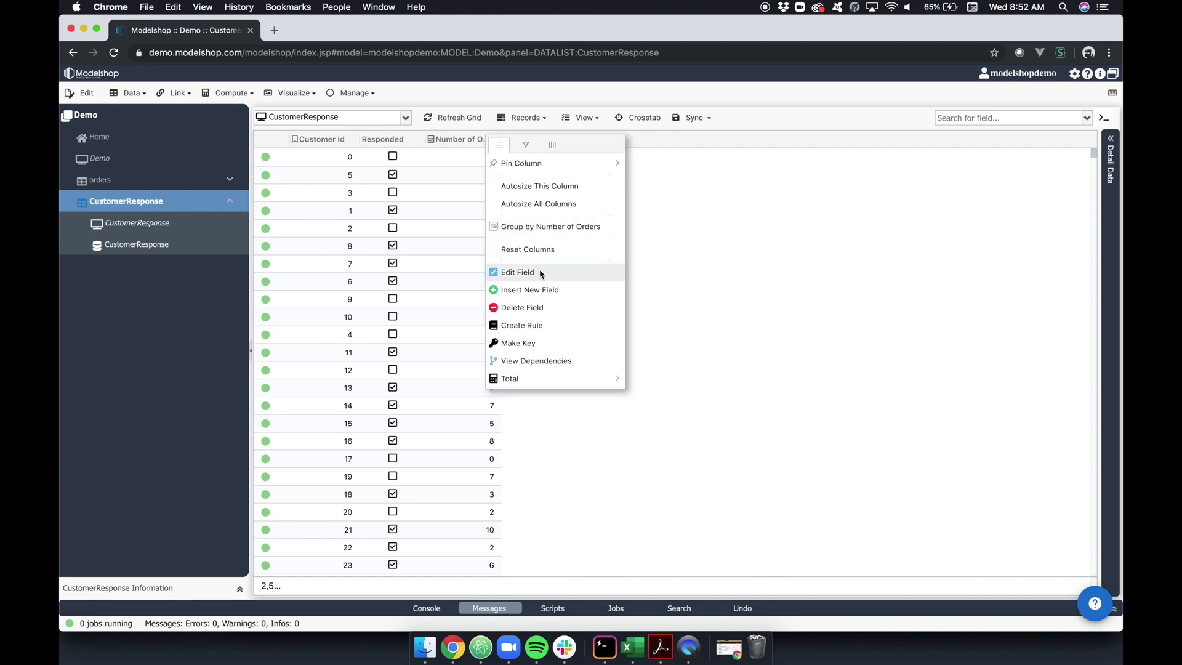
{"action": "left_click", "coordinate": [541, 290]}
{"action": "left_click", "coordinate": [349, 210]}
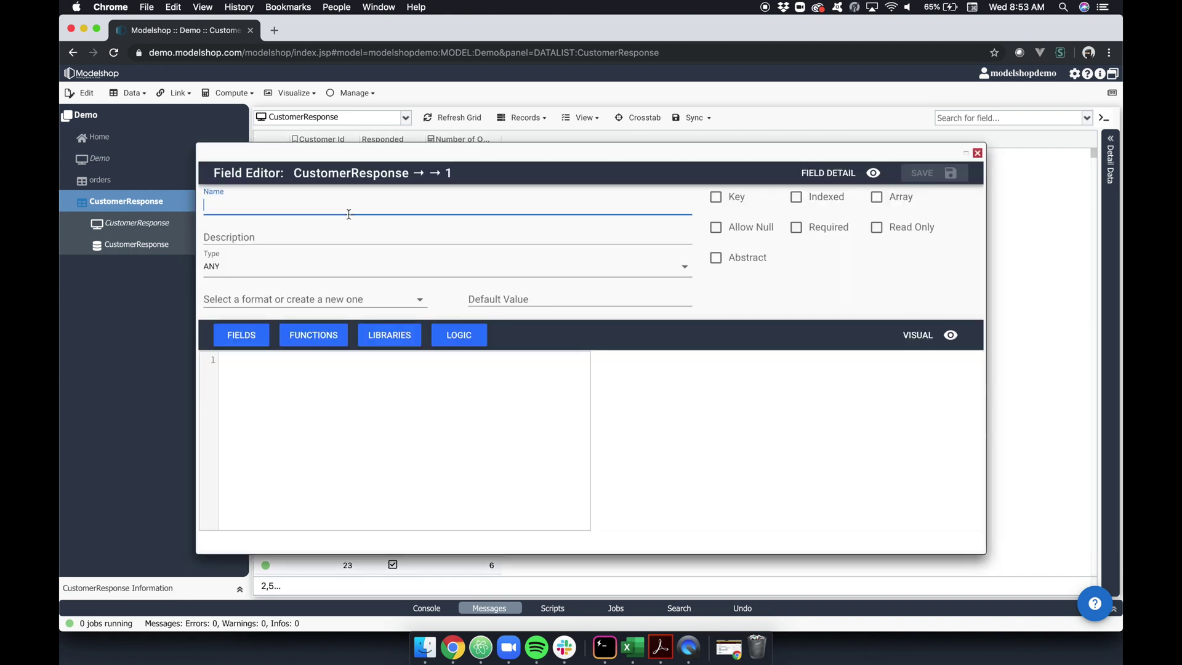
{"action": "type", "text": "Total Spend All Of"}
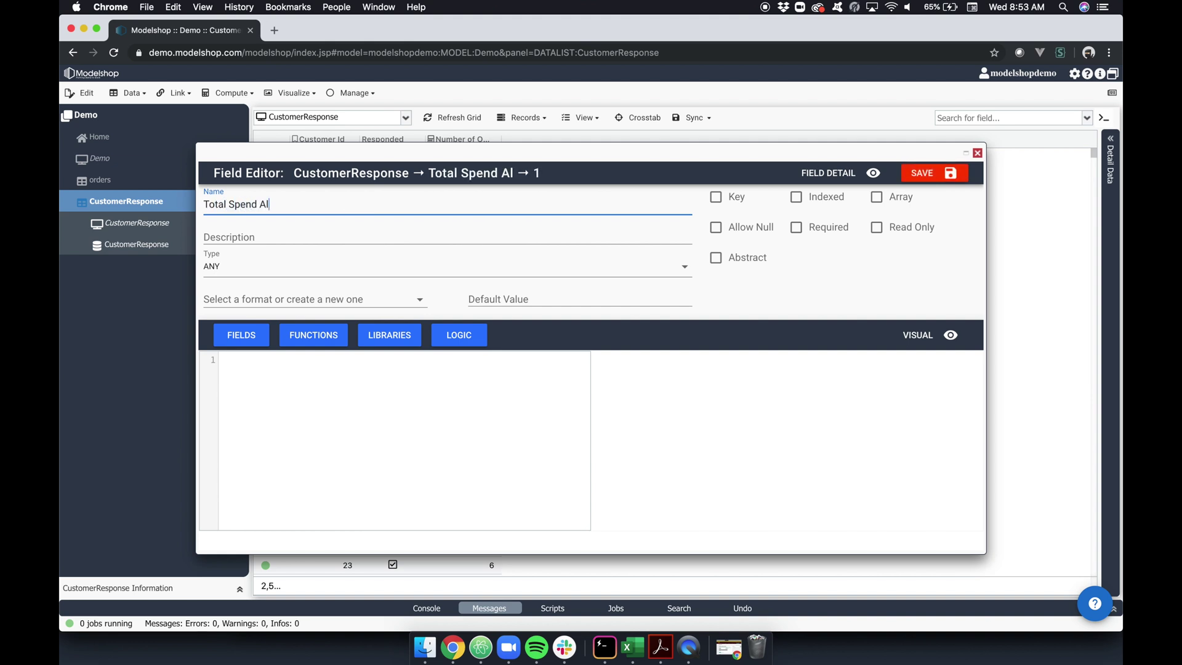
{"action": "key", "text": "BackSpace"}
{"action": "type", "text": "rders"}
{"action": "left_click", "coordinate": [259, 269]}
{"action": "left_click", "coordinate": [225, 373]}
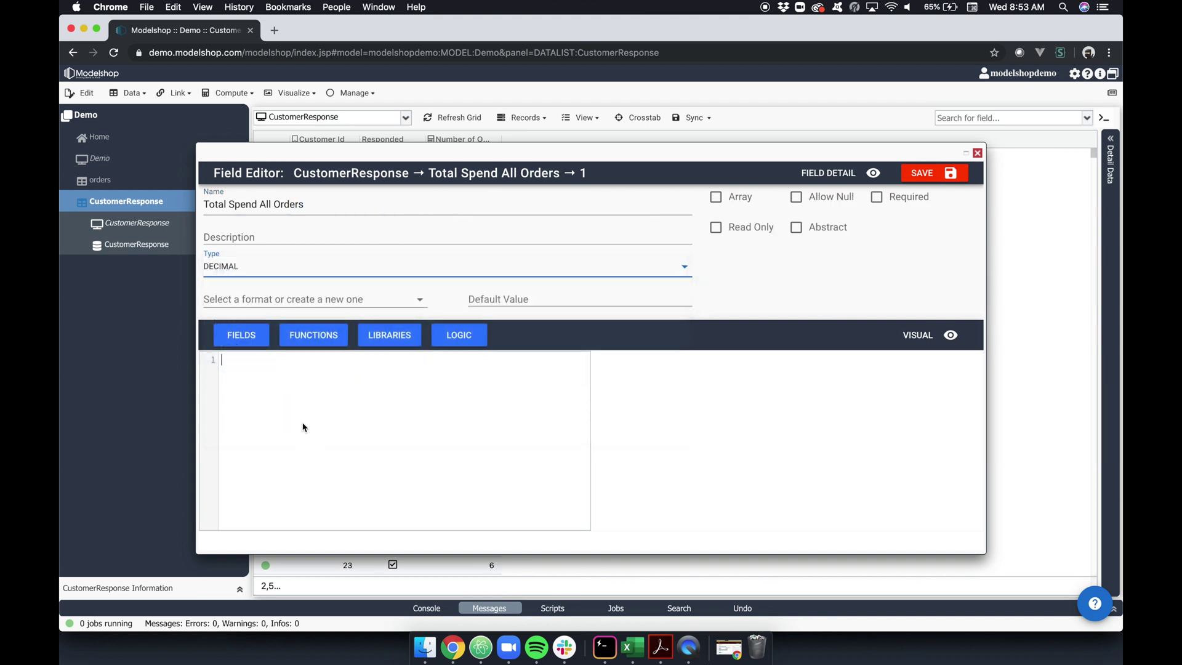
- Give the Total Spend All Orders field the formula ordersList.sum{it.totalSpend} and save it
{"action": "type", "text": "ord"}
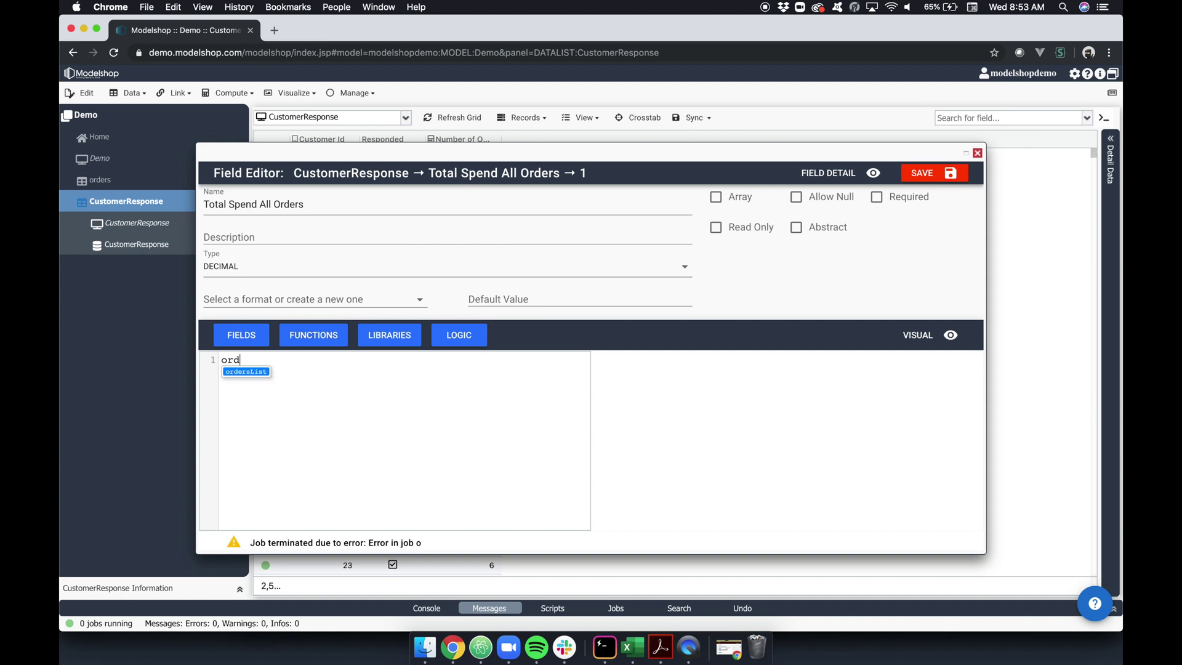
{"action": "type", "text": "ersList."}
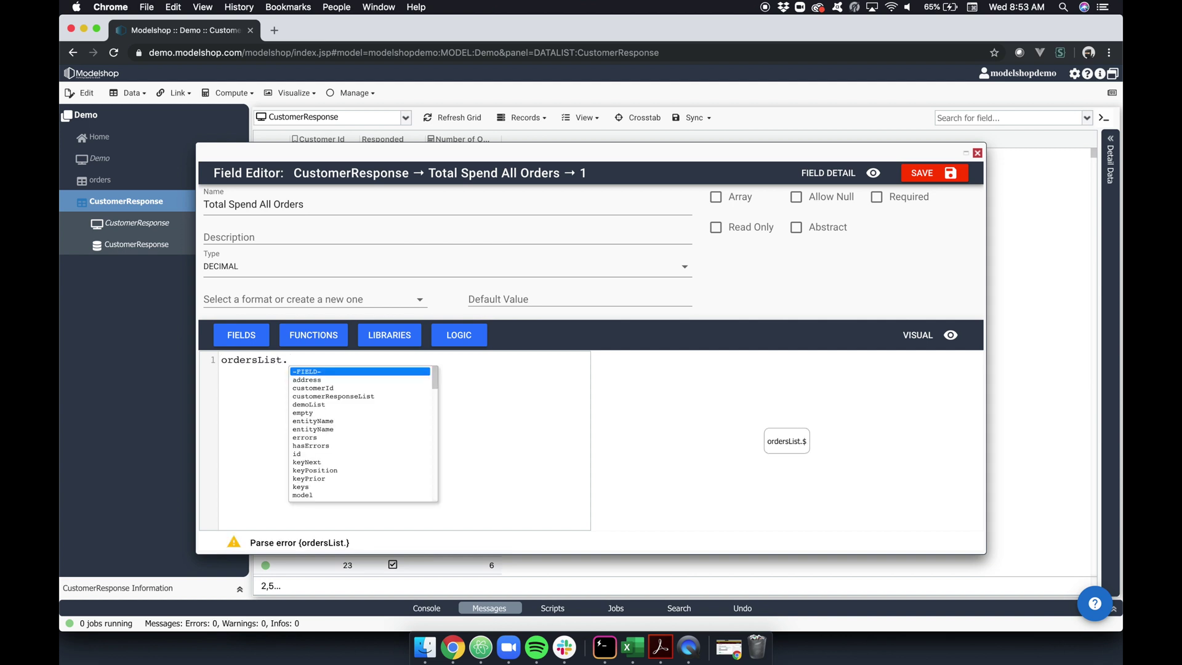
{"action": "type", "text": "t"}
{"action": "key", "text": "Return"}
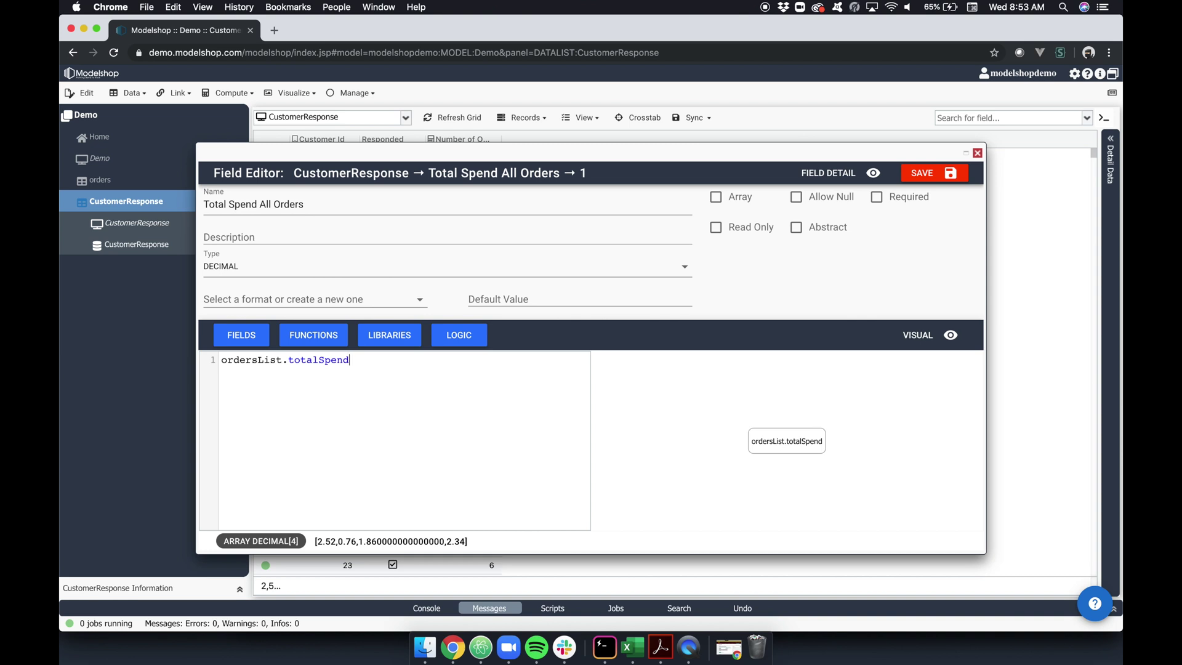
{"action": "double_click", "coordinate": [295, 361]}
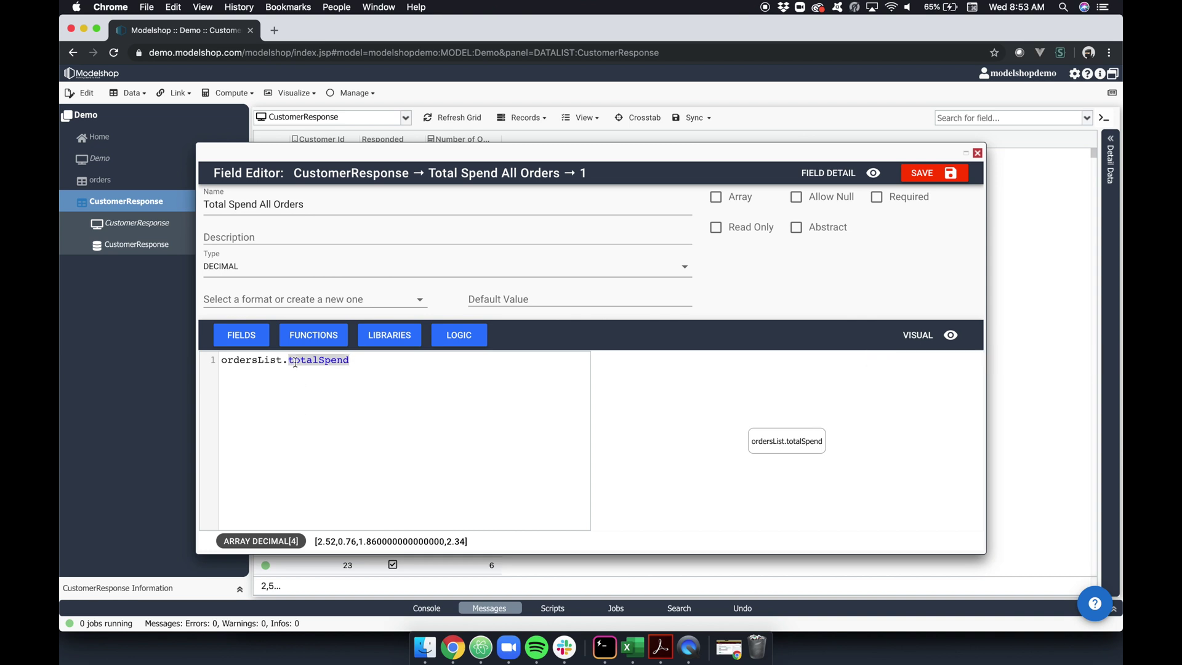
{"action": "type", "text": "sum"}
{"action": "key", "text": "Return"}
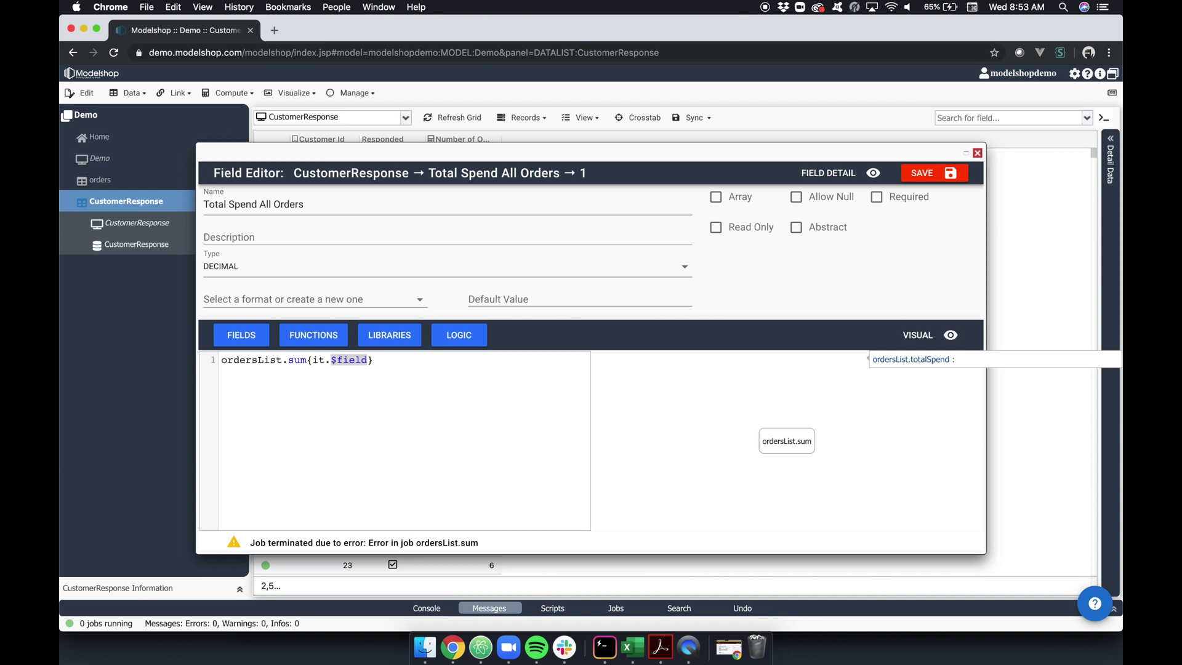
{"action": "type", "text": "tot"}
{"action": "key", "text": "Return"}
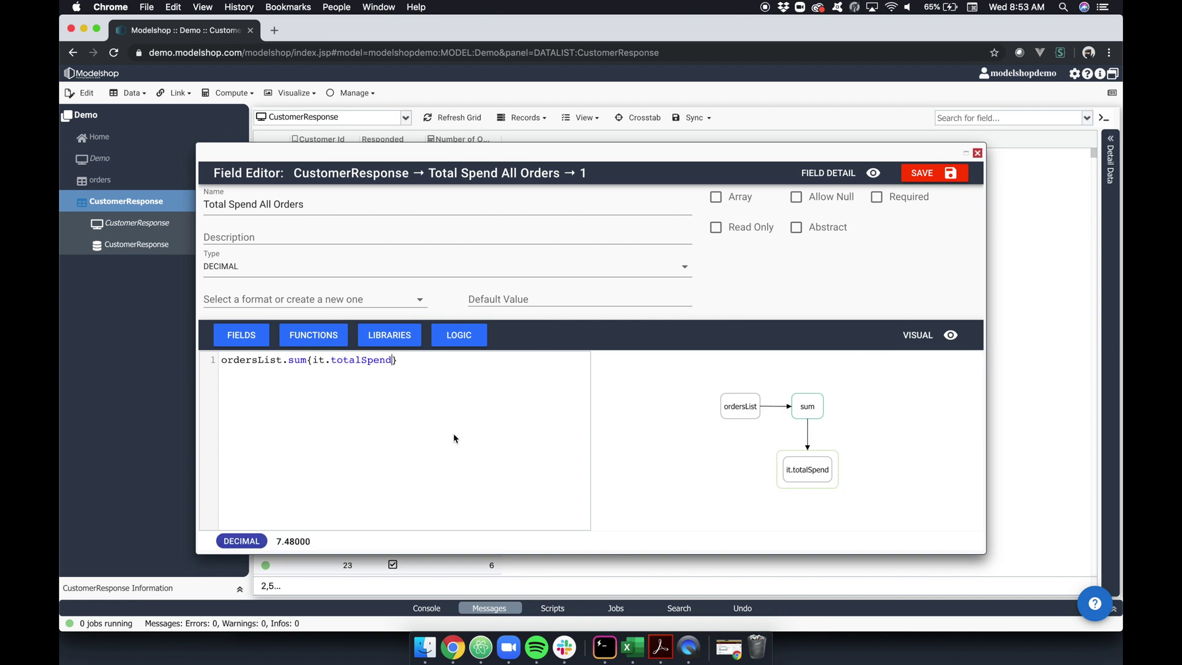
{"action": "left_click", "coordinate": [933, 177]}
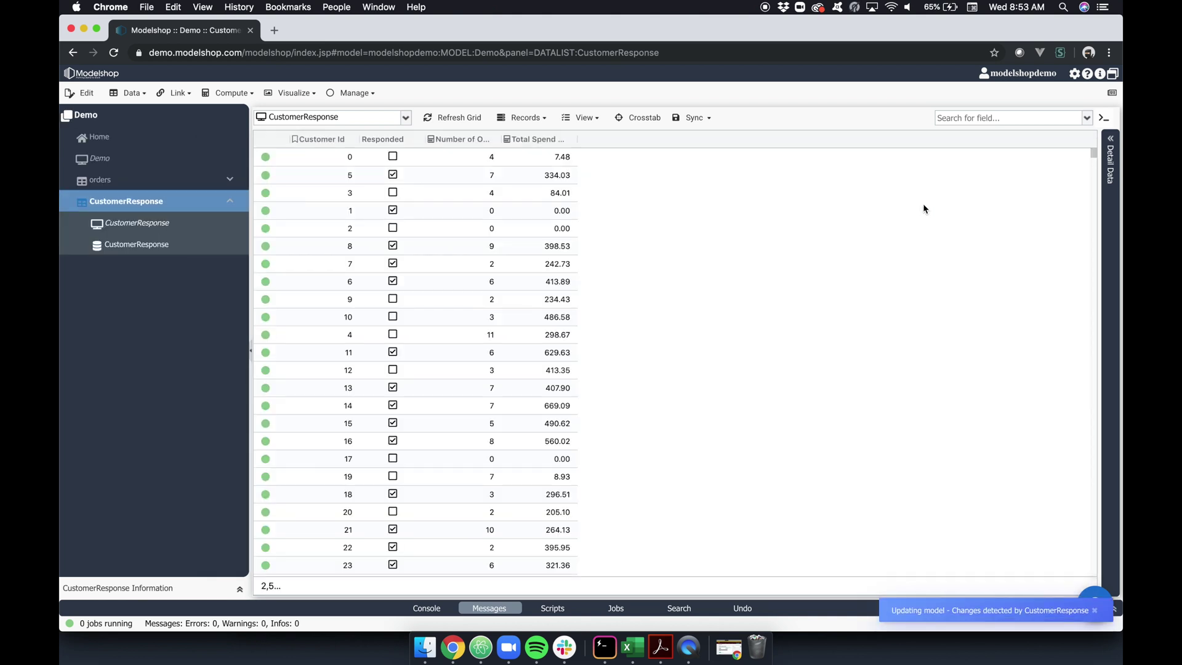
- Examine the order counts and total spend calculated for individual customers further down the CustomerResponse grid
{"action": "scroll", "coordinate": [602, 282], "scroll_direction": "down", "scroll_amount": 10}
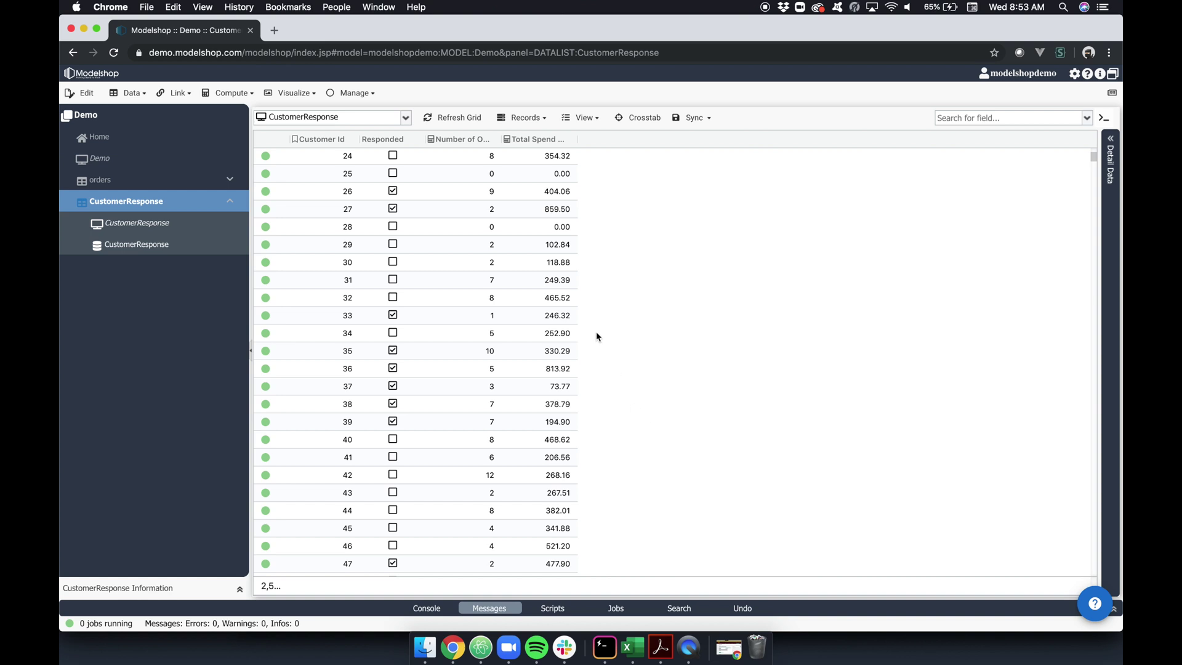
{"action": "left_click_drag", "start_coordinate": [431, 208], "coordinate": [551, 209]}
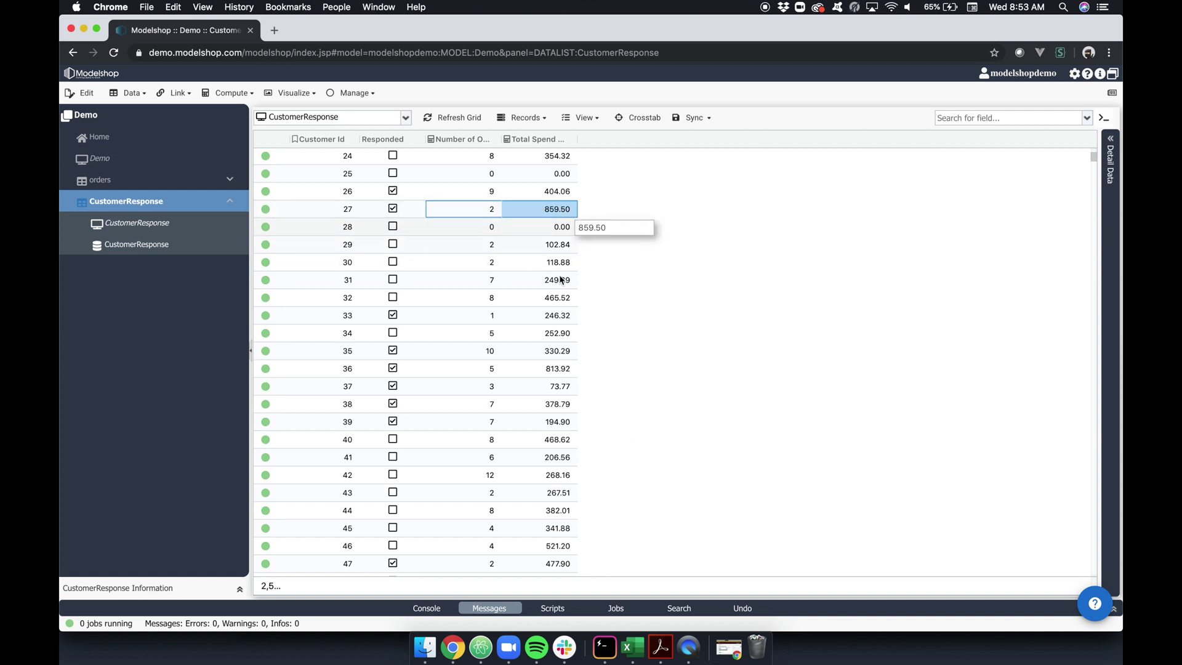
{"action": "left_click_drag", "start_coordinate": [431, 351], "coordinate": [455, 336]}
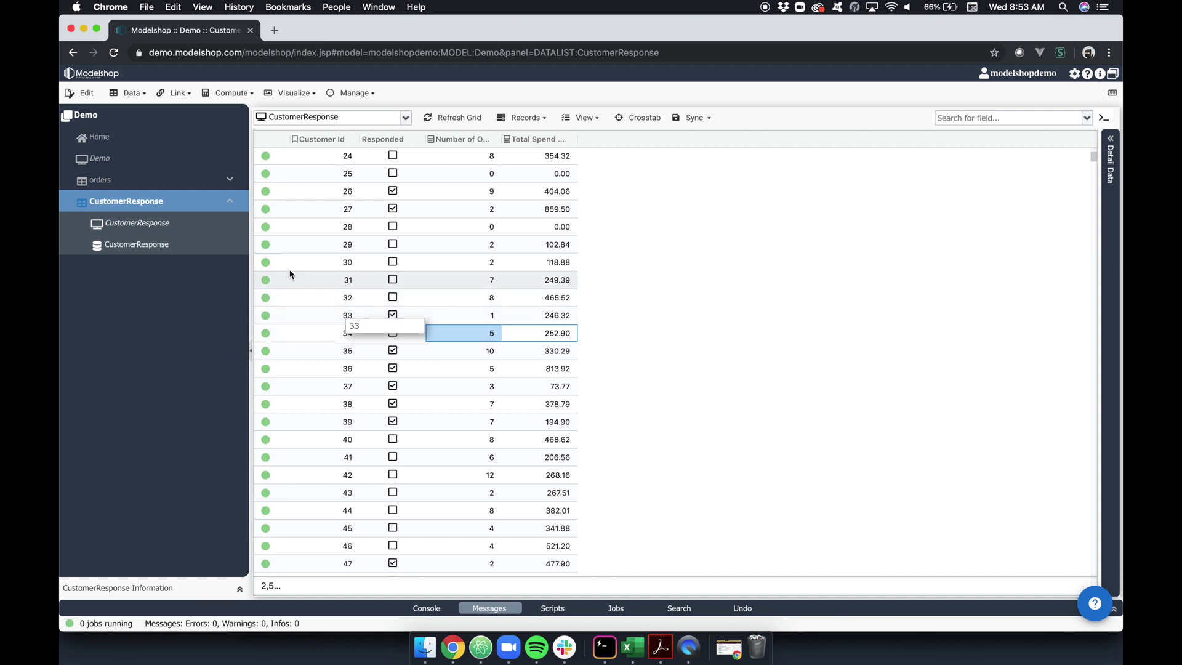
- Create a new analytic under CustomerResponse named CustomerResponse Analytic
{"action": "right_click", "coordinate": [173, 205]}
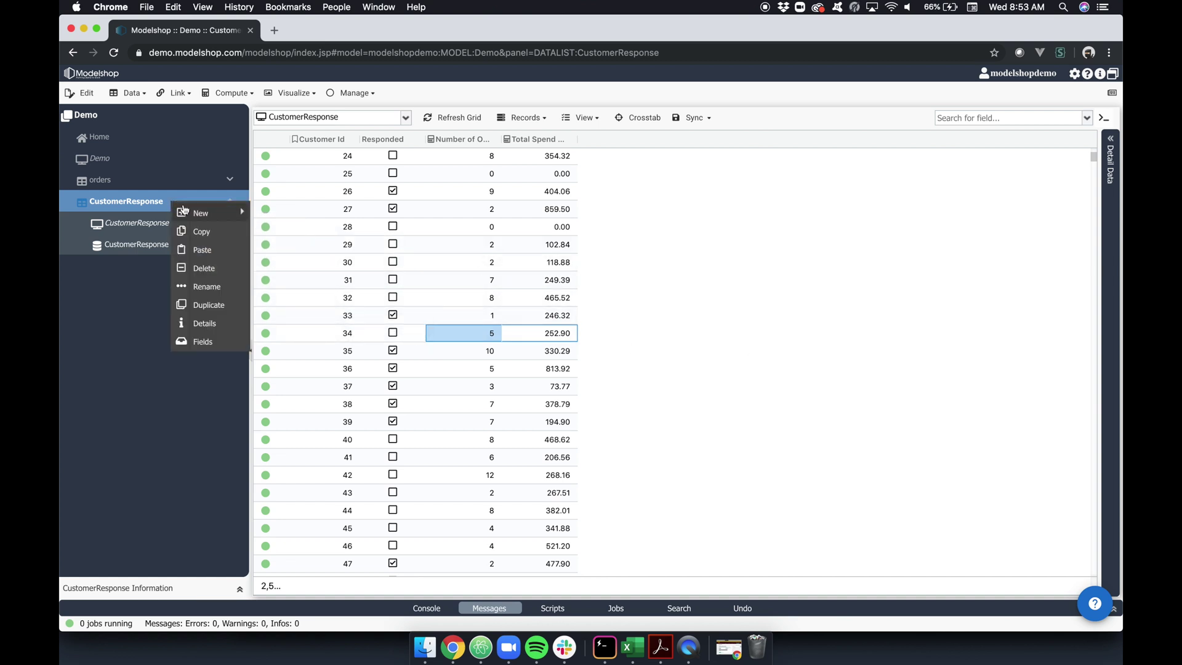
{"action": "mouse_move", "coordinate": [234, 212]}
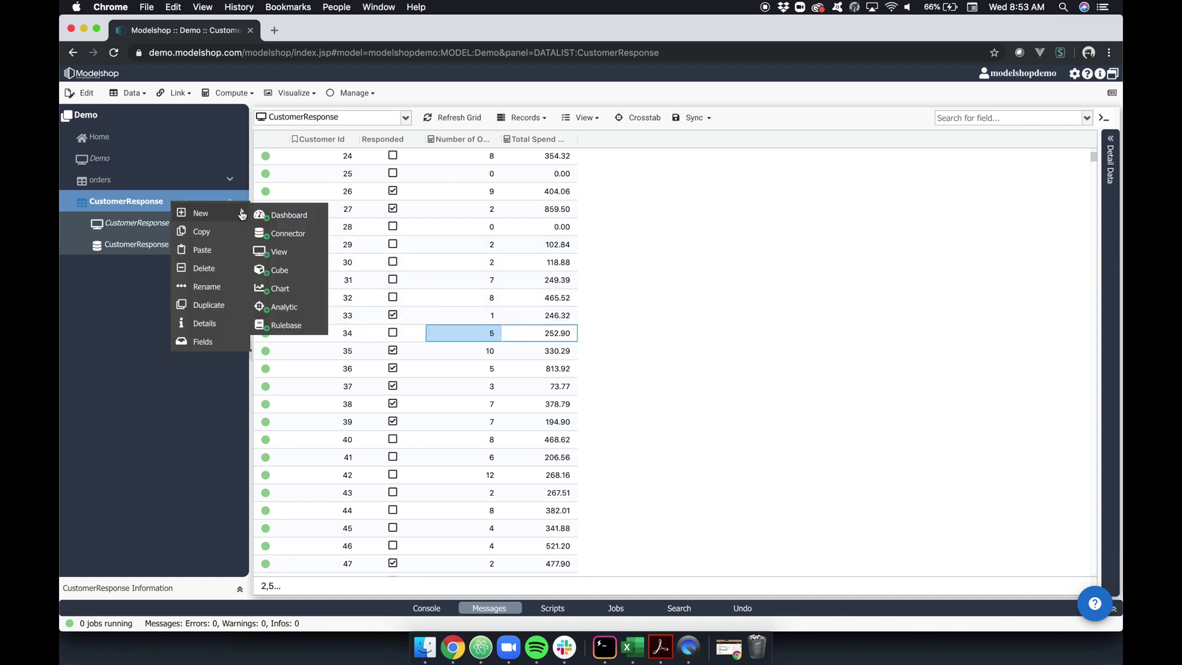
{"action": "left_click", "coordinate": [284, 306]}
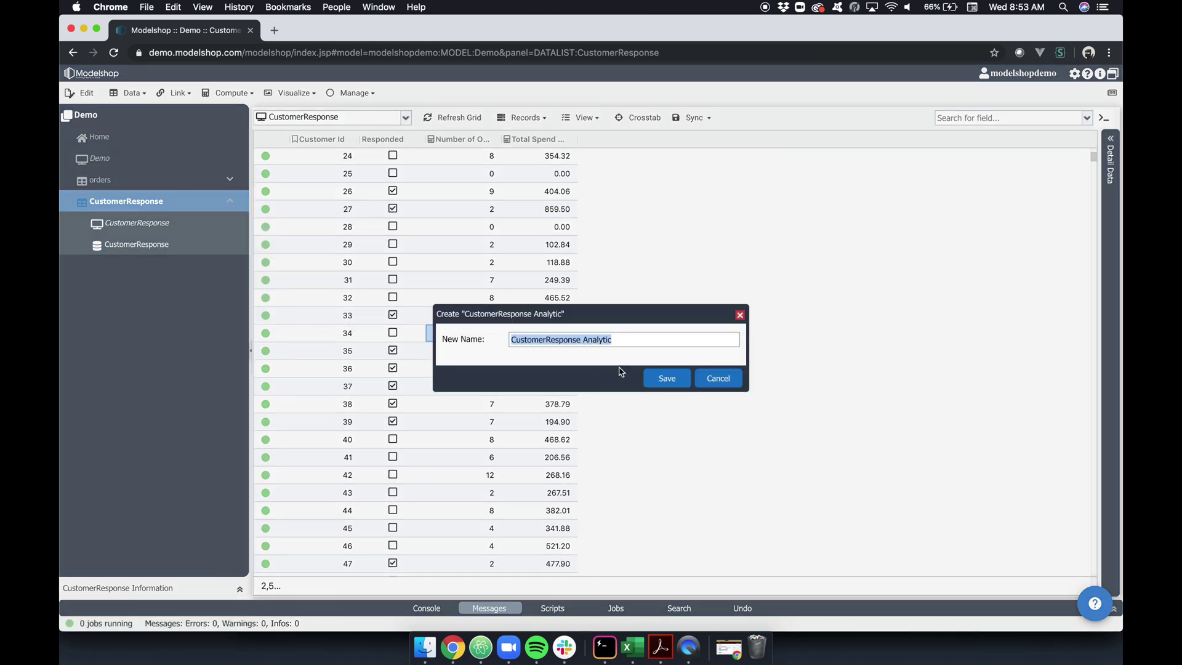
{"action": "left_click", "coordinate": [674, 377]}
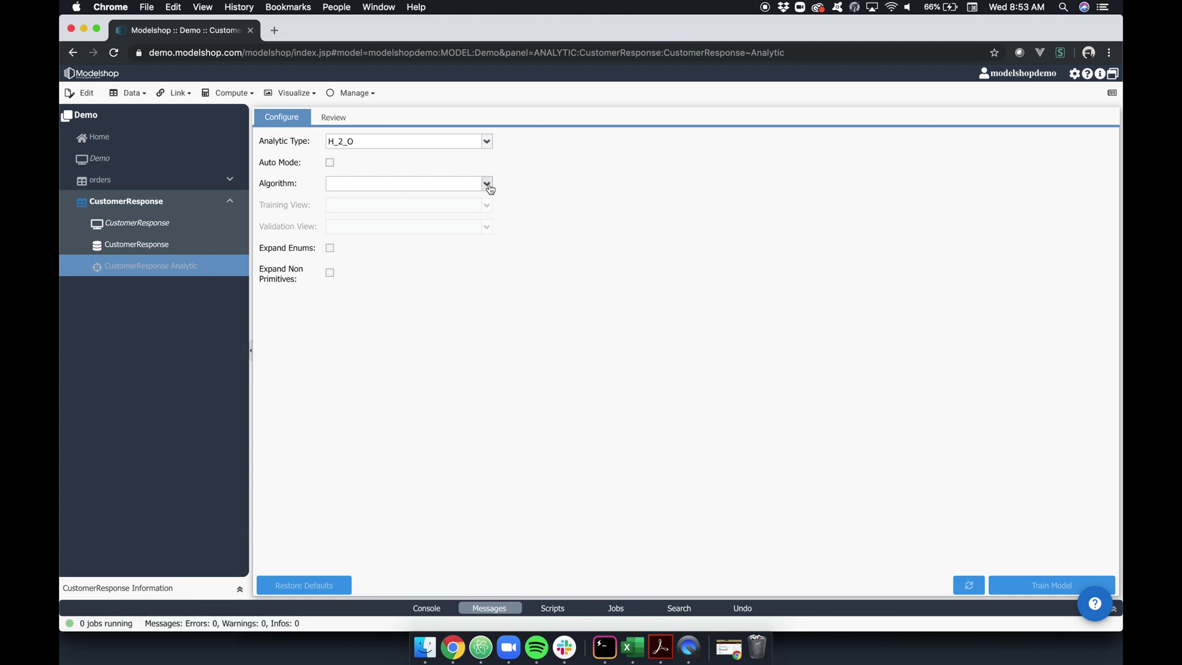
- Set the H_2_O analytic's algorithm to Gradient Boosting Machine and its training view to CustomerResponse
{"action": "left_click", "coordinate": [486, 141]}
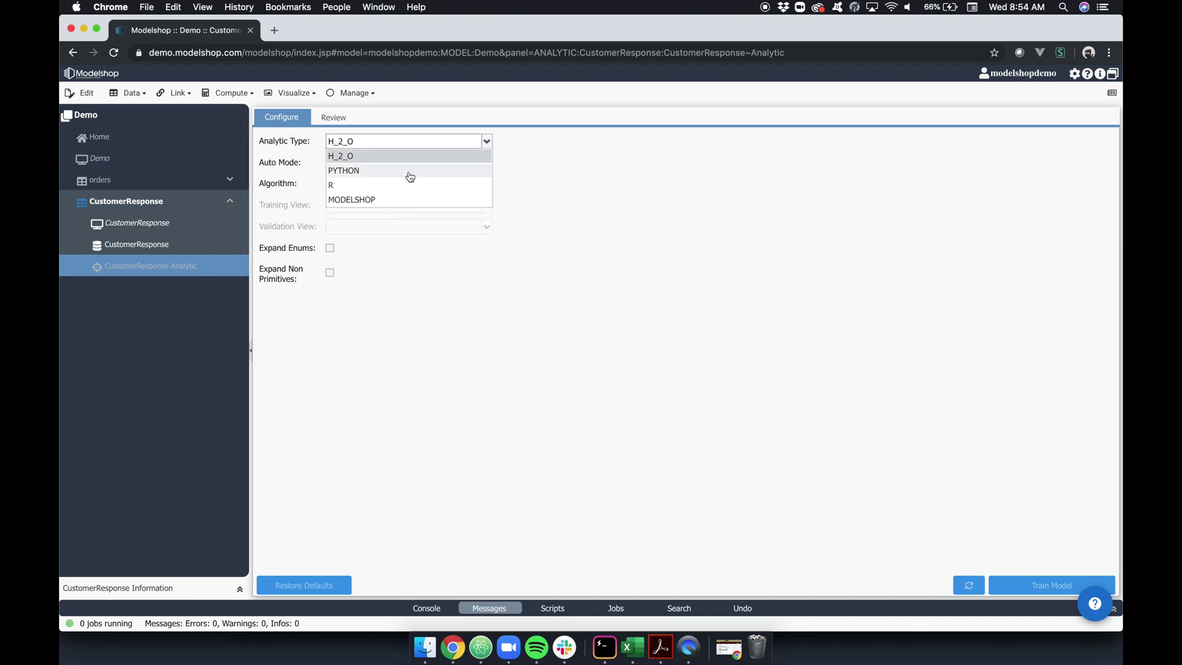
{"action": "left_click", "coordinate": [589, 195]}
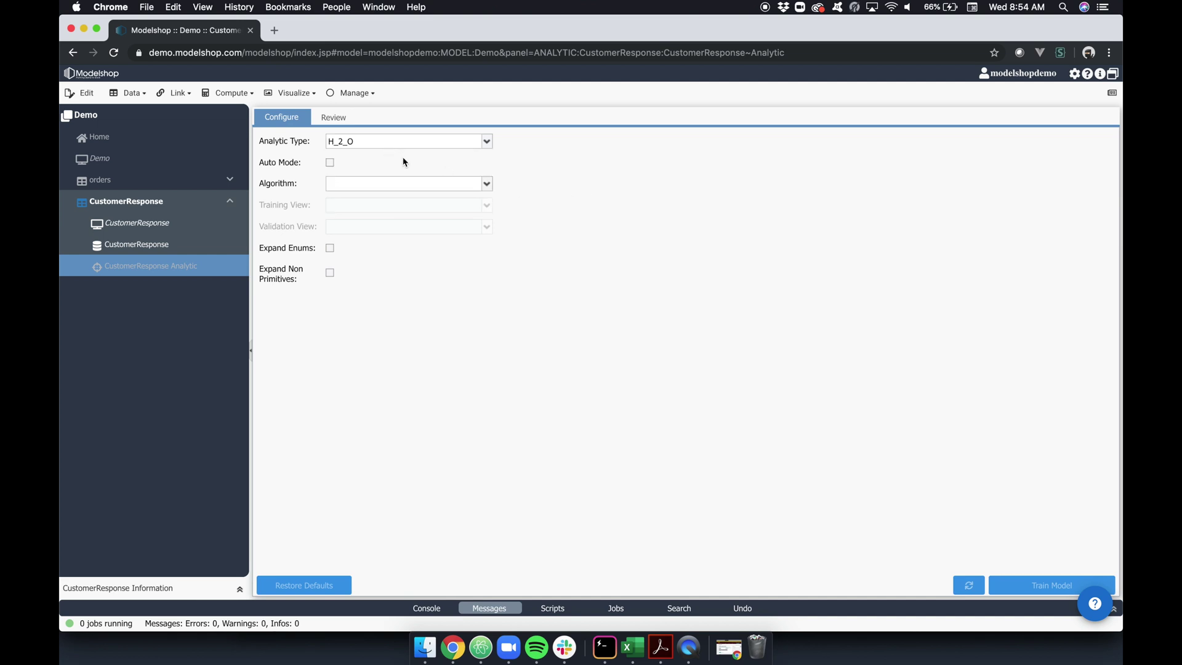
{"action": "left_click", "coordinate": [437, 185]}
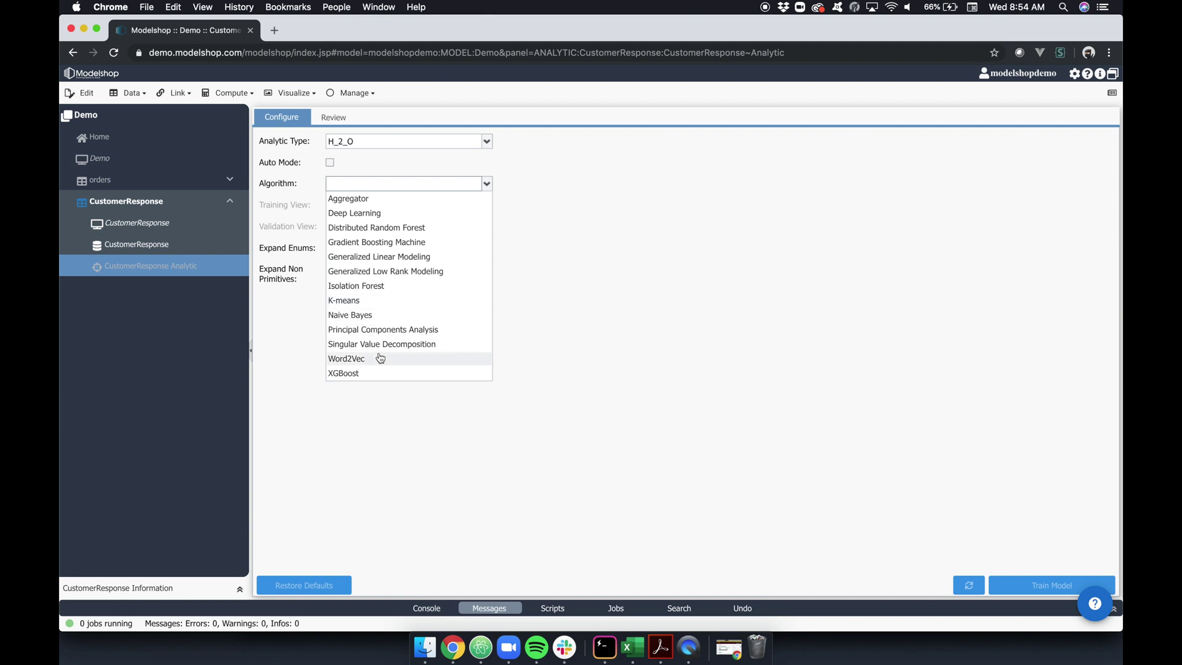
{"action": "left_click", "coordinate": [383, 244]}
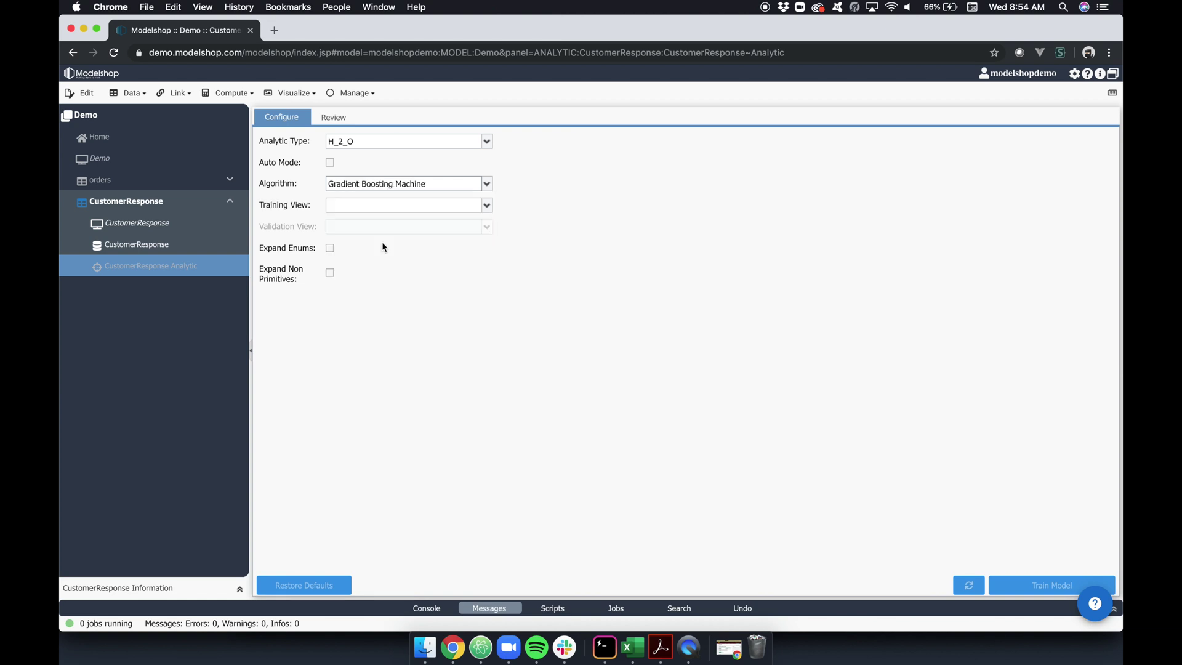
{"action": "left_click", "coordinate": [463, 203]}
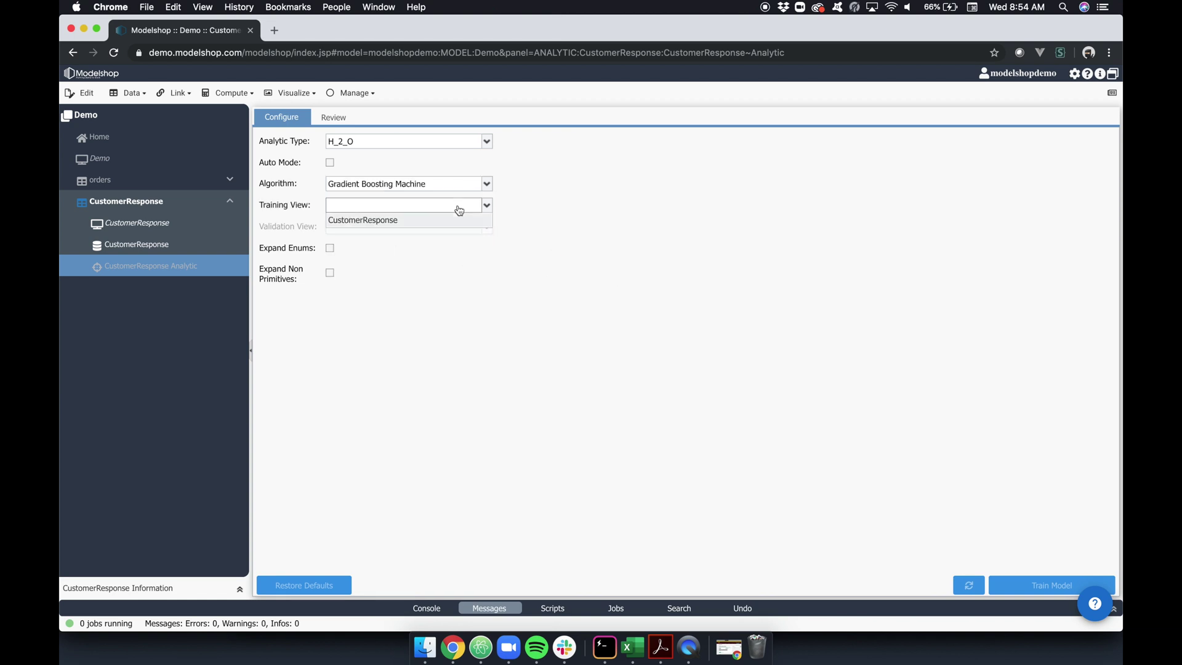
{"action": "left_click", "coordinate": [404, 225]}
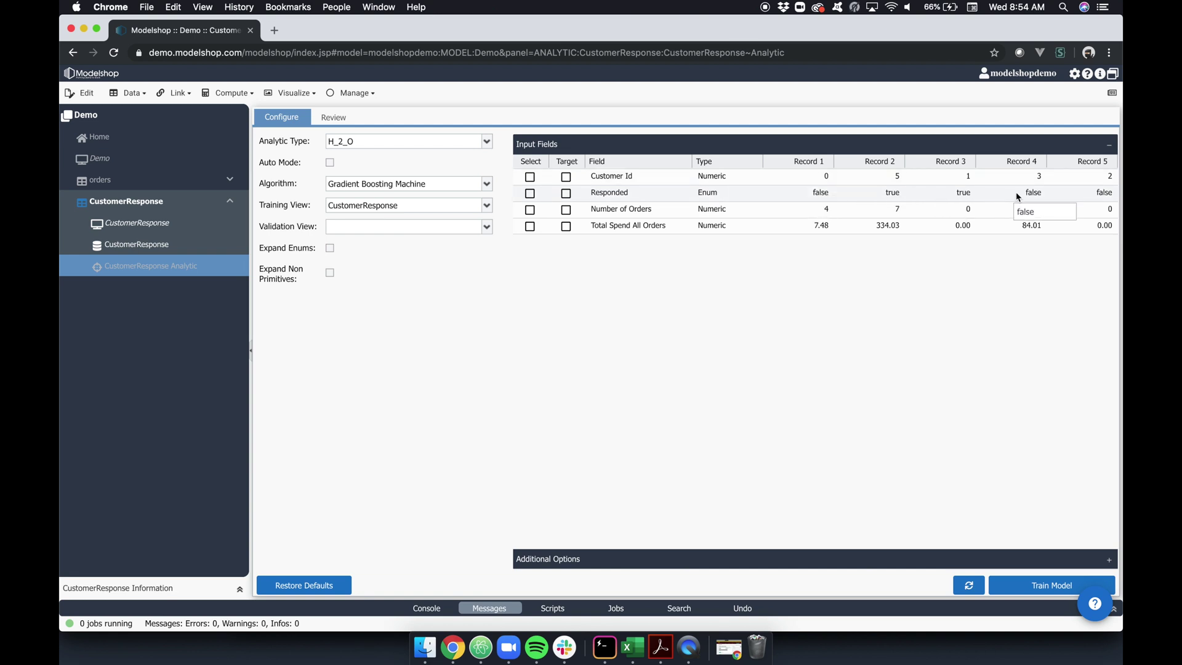
- Train the model with Responded as target and Number of Orders and Total Spend All Orders as selected inputs, after checking the additional options
{"action": "left_click", "coordinate": [566, 194]}
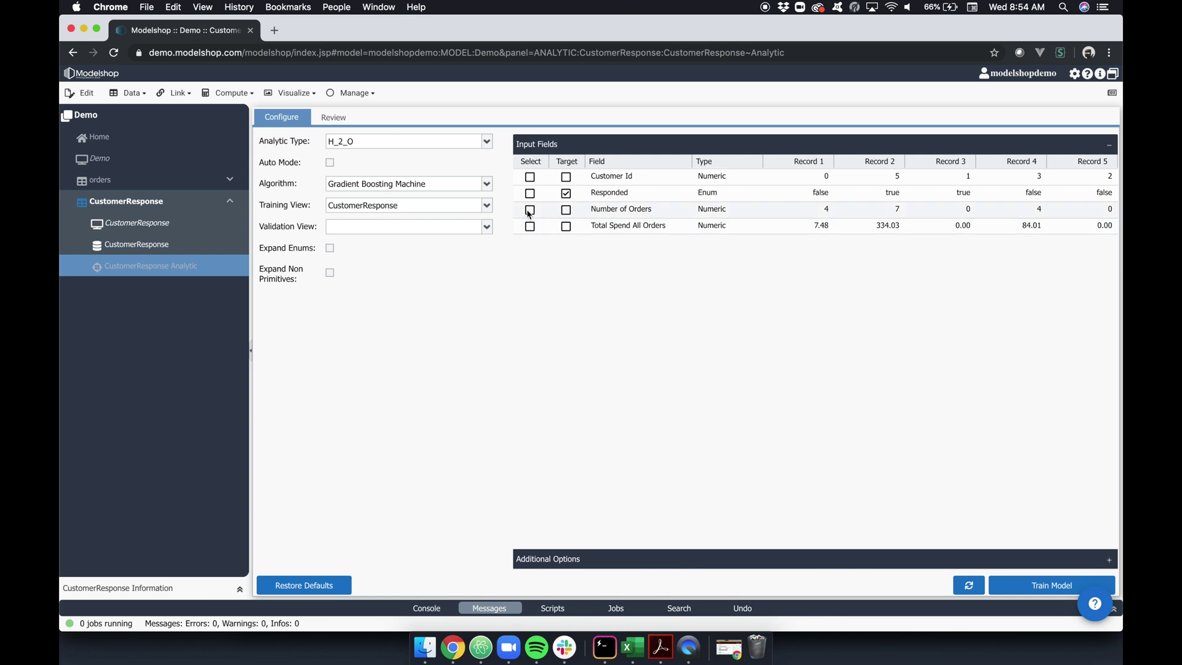
{"action": "left_click", "coordinate": [531, 227]}
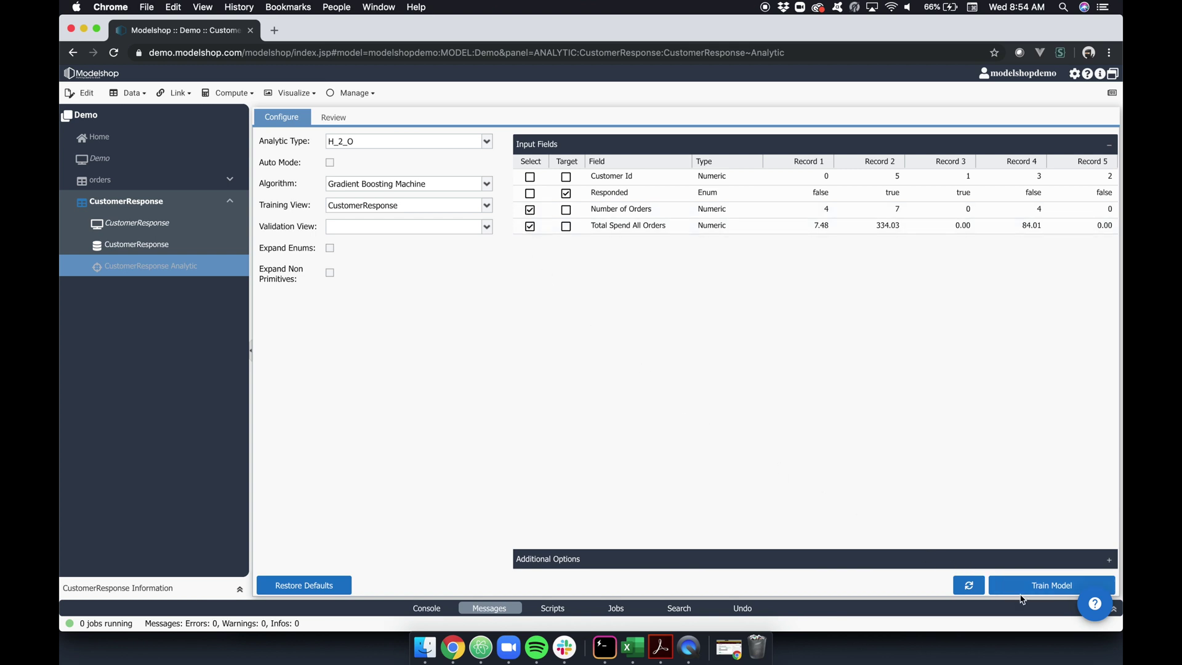
{"action": "left_click", "coordinate": [931, 560]}
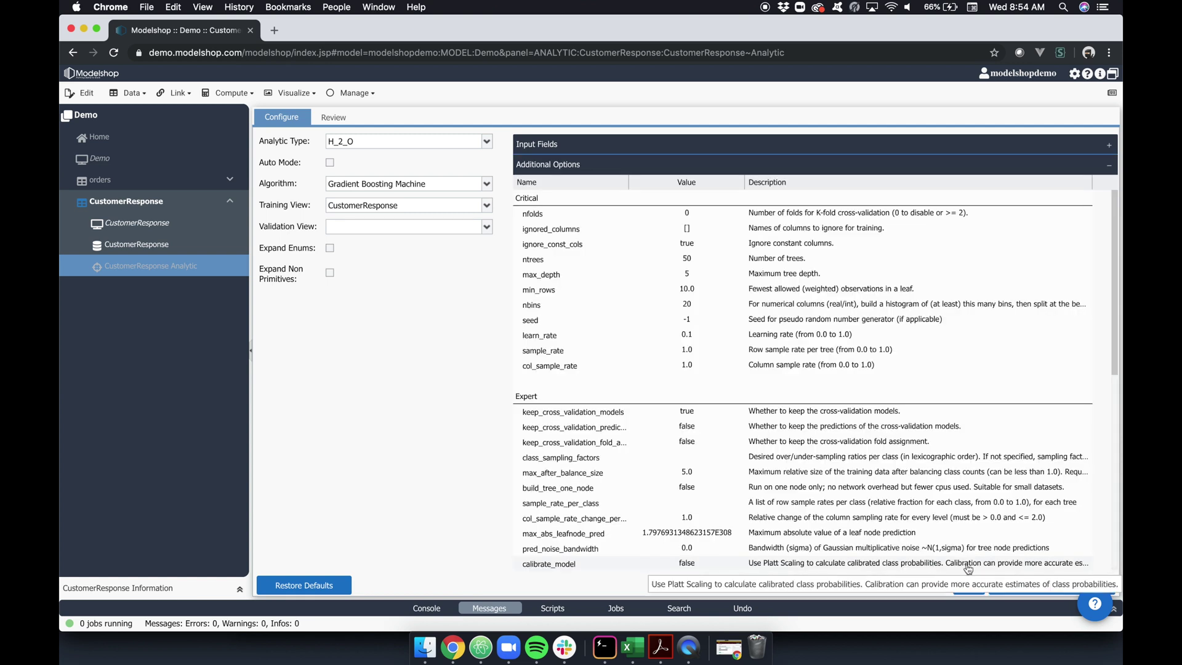
{"action": "scroll", "coordinate": [719, 482], "scroll_direction": "down", "scroll_amount": 10}
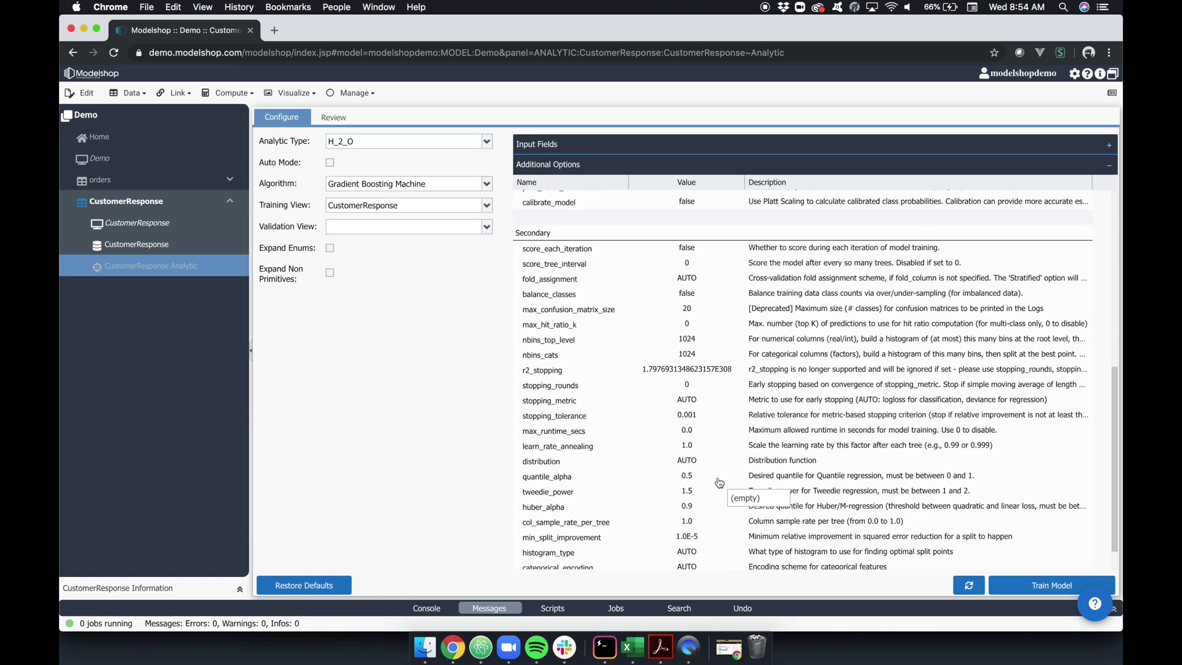
{"action": "scroll", "coordinate": [719, 483], "scroll_direction": "up", "scroll_amount": 15}
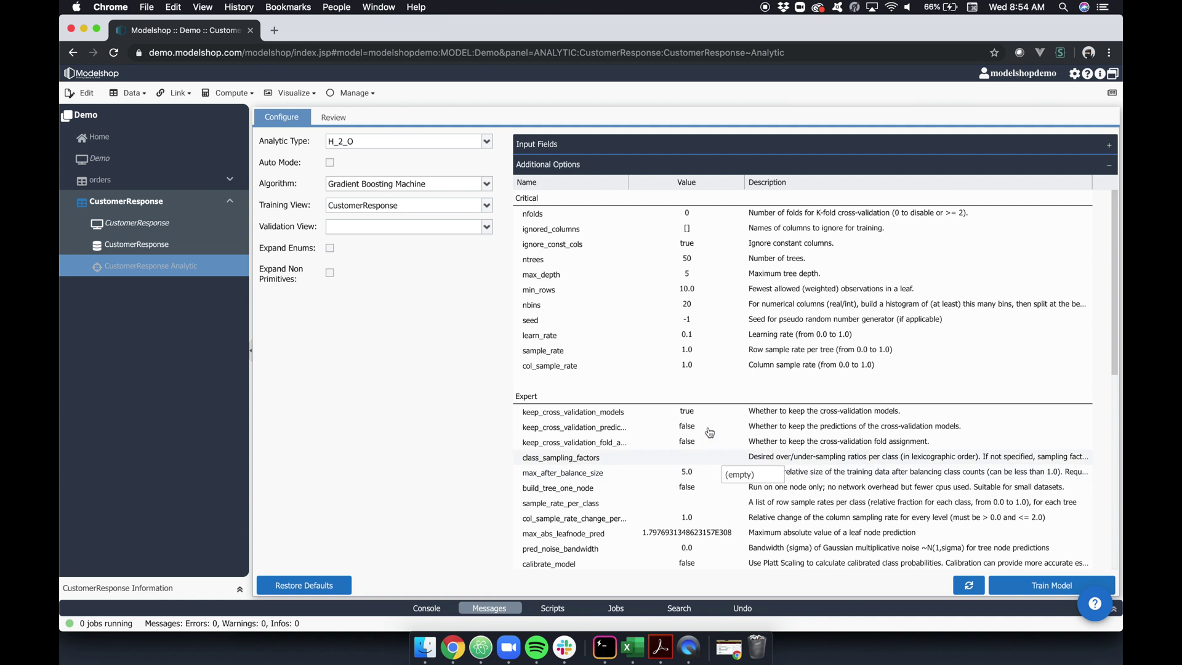
{"action": "left_click", "coordinate": [629, 164]}
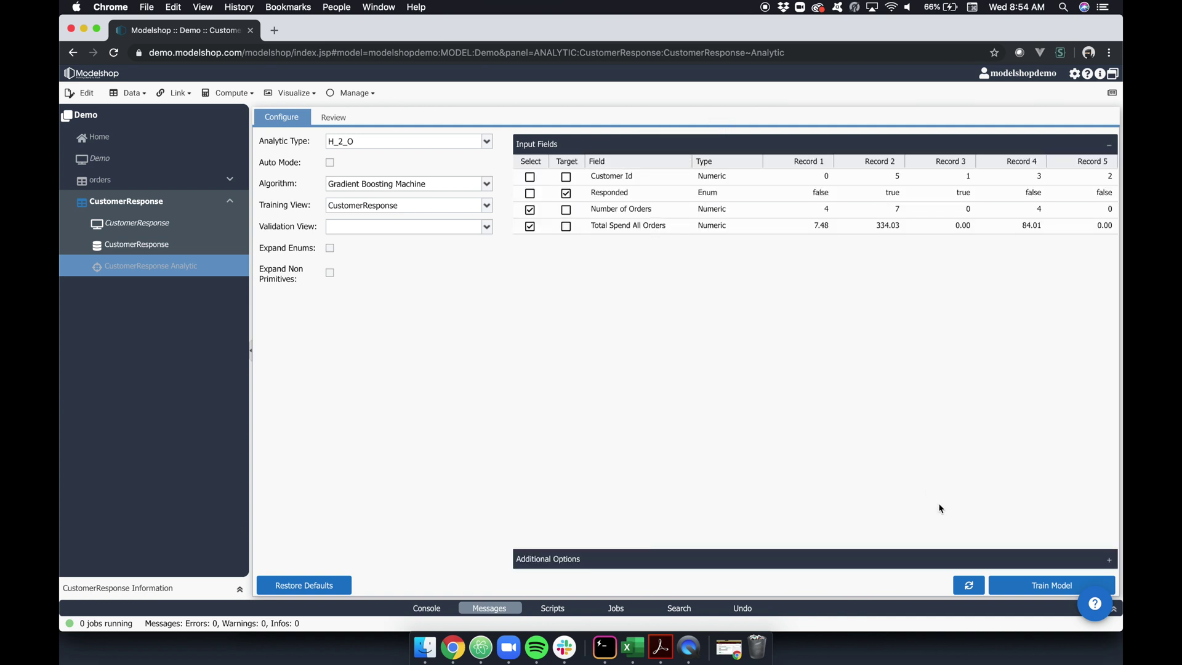
{"action": "left_click", "coordinate": [1035, 586]}
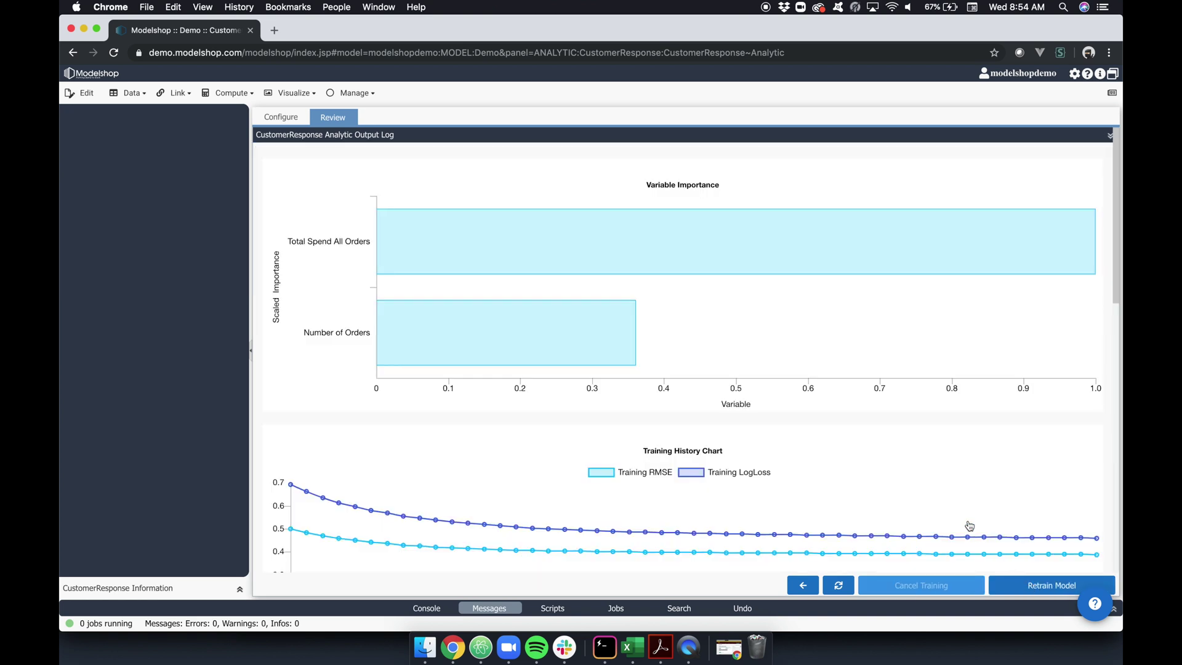
- Examine the trained analytic's variable importance, model results, confusion matrix and threshold metrics, and leave the review for the CustomerResponse grid
{"action": "mouse_move", "coordinate": [807, 236]}
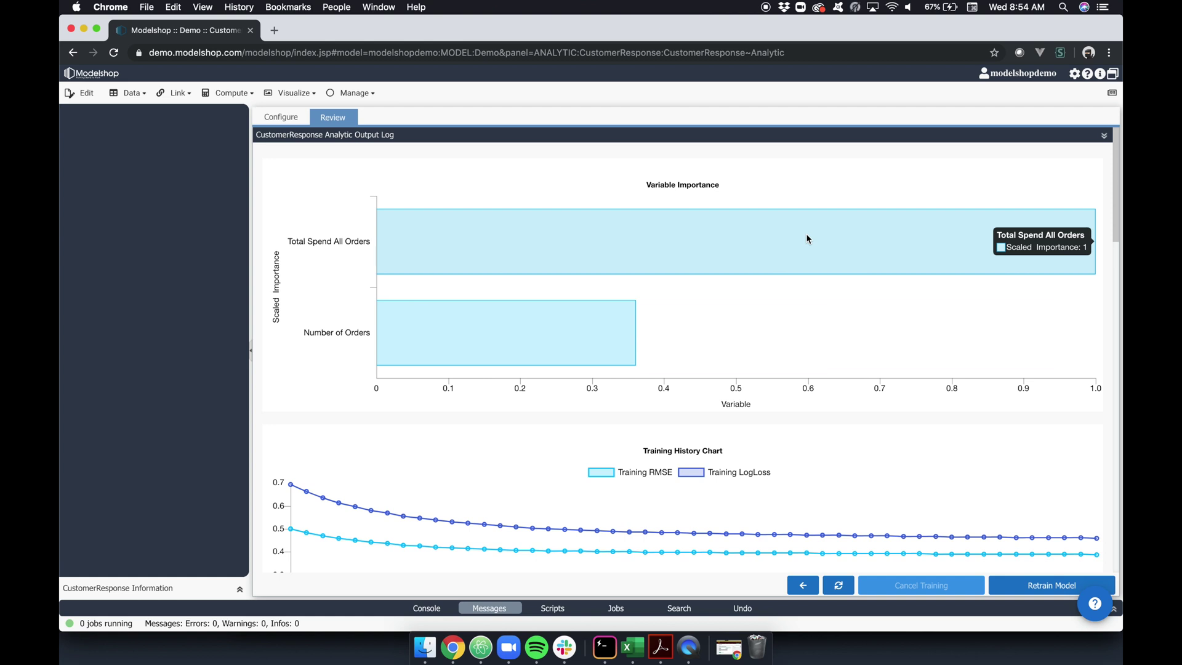
{"action": "mouse_move", "coordinate": [613, 326]}
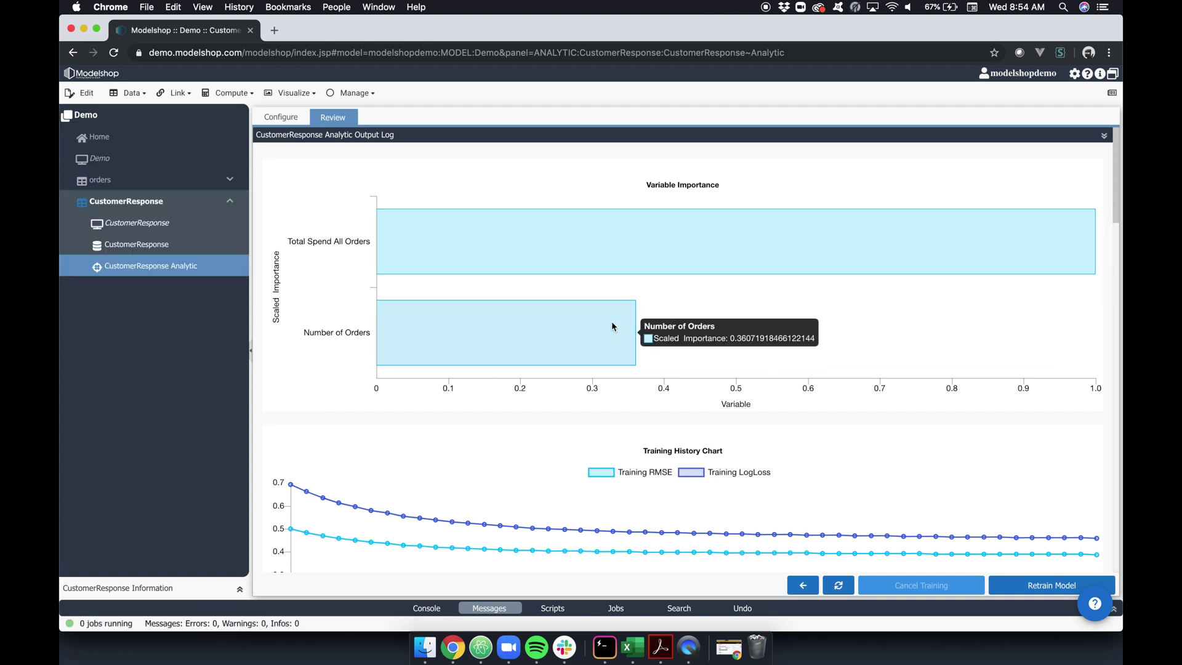
{"action": "scroll", "coordinate": [616, 327], "scroll_direction": "down", "scroll_amount": 15}
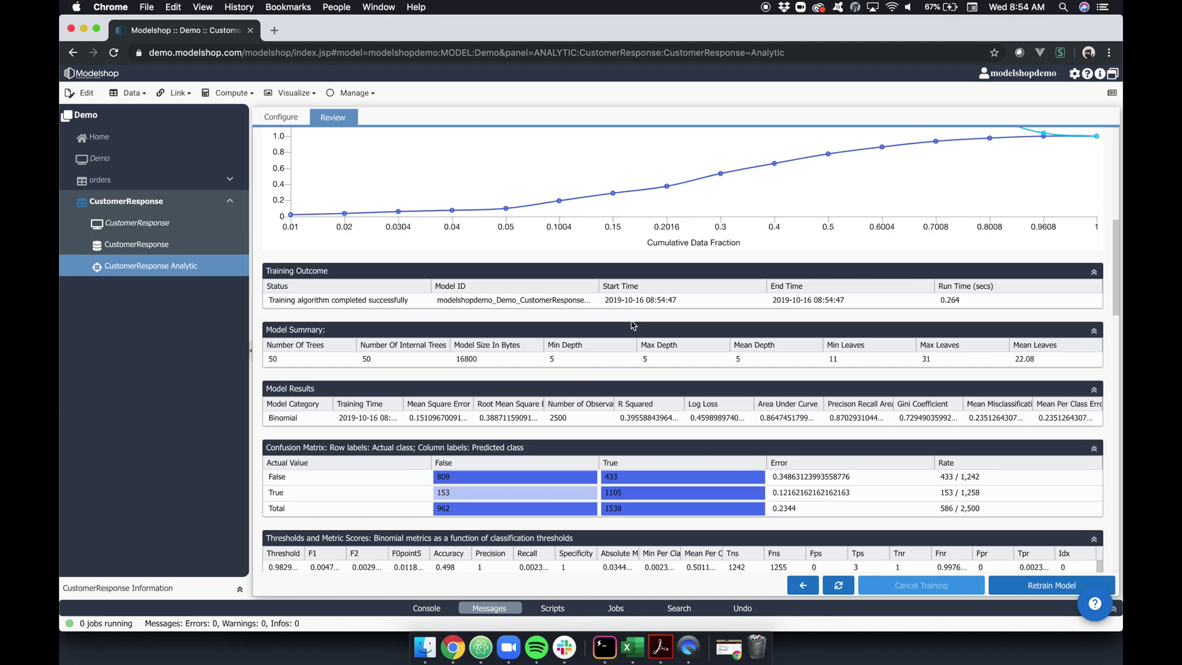
{"action": "scroll", "coordinate": [634, 325], "scroll_direction": "down", "scroll_amount": 1}
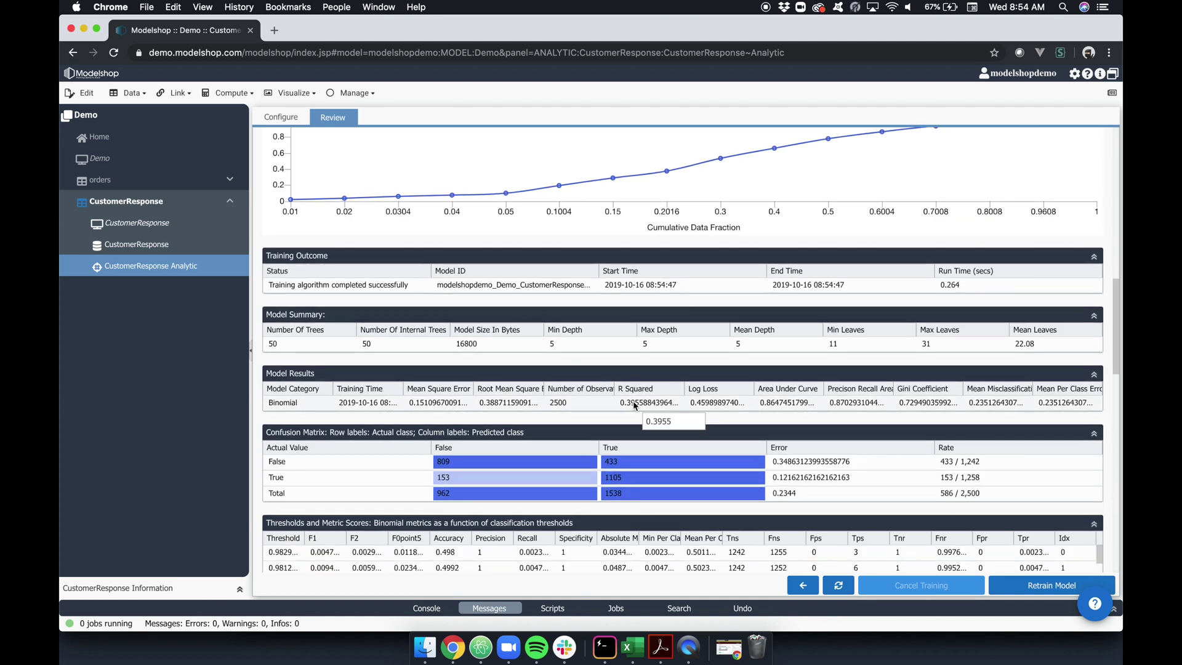
{"action": "scroll", "coordinate": [730, 409], "scroll_direction": "down", "scroll_amount": 4}
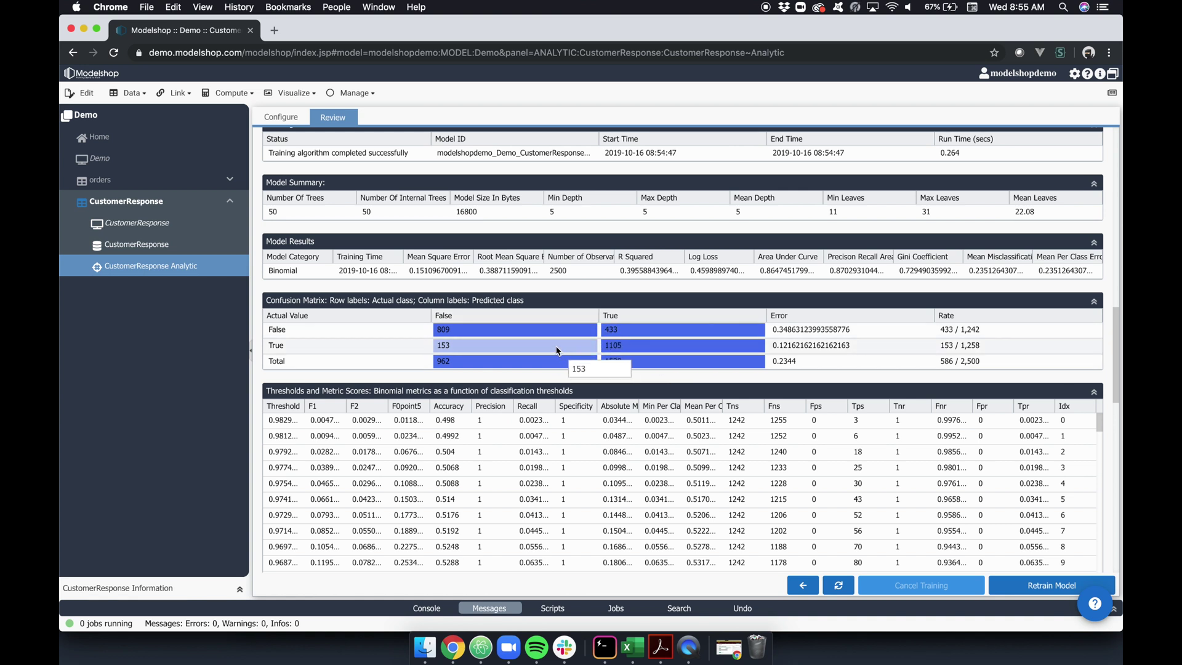
{"action": "scroll", "coordinate": [557, 351], "scroll_direction": "down", "scroll_amount": 1}
{"action": "scroll", "coordinate": [557, 351], "scroll_direction": "down", "scroll_amount": 1}
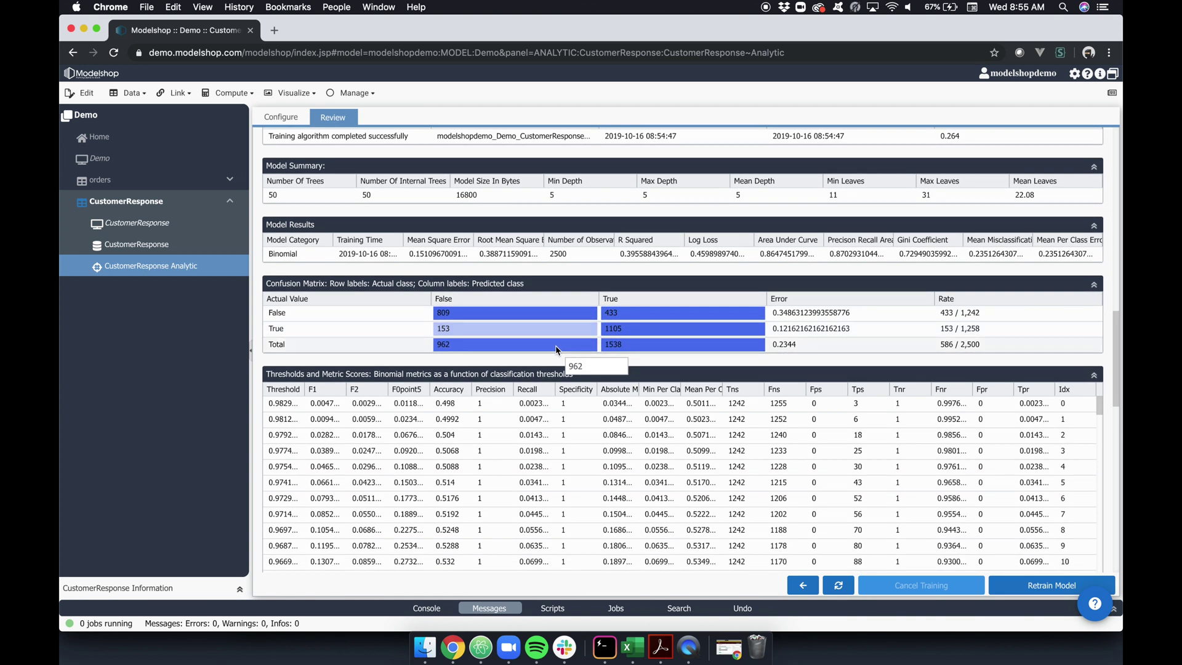
{"action": "scroll", "coordinate": [556, 349], "scroll_direction": "down", "scroll_amount": 10}
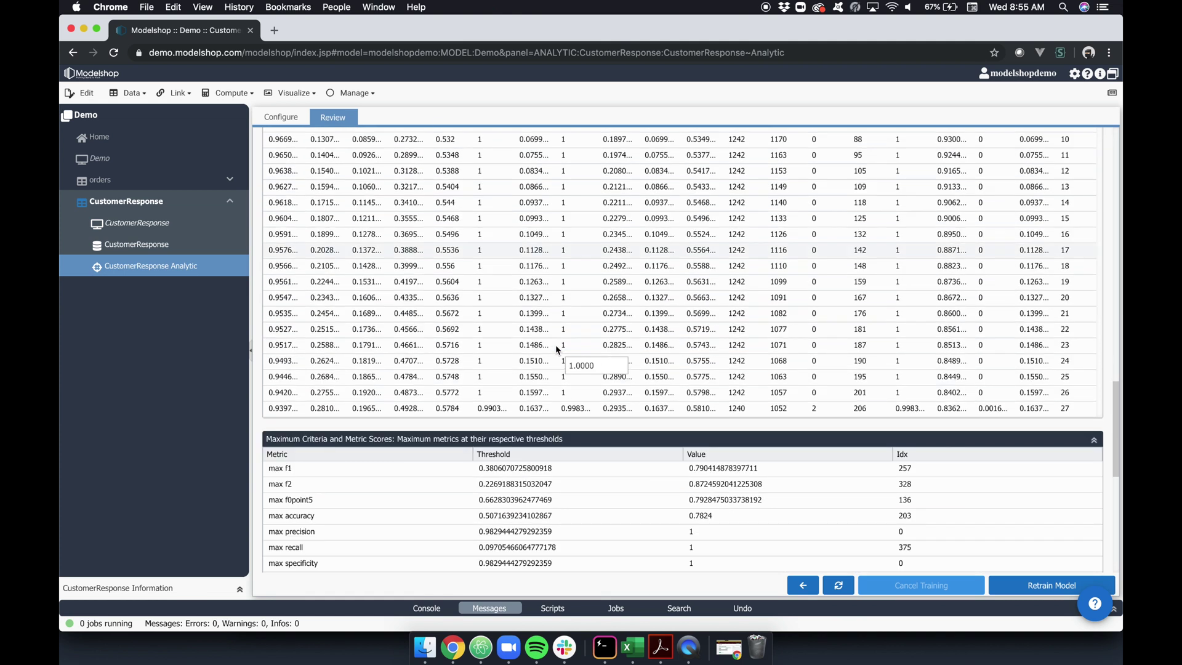
{"action": "left_click", "coordinate": [803, 585]}
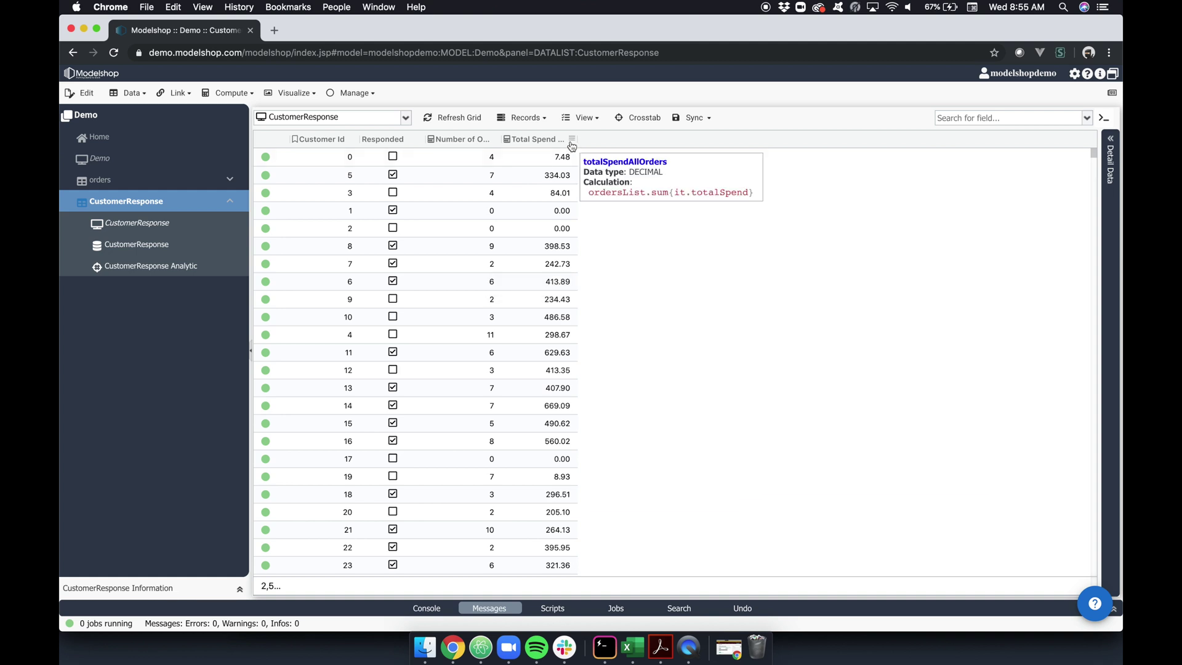
- Insert a new CustomerResponse field named Predicted True with type DECIMAL and the format 0.0000%
{"action": "left_click", "coordinate": [571, 139]}
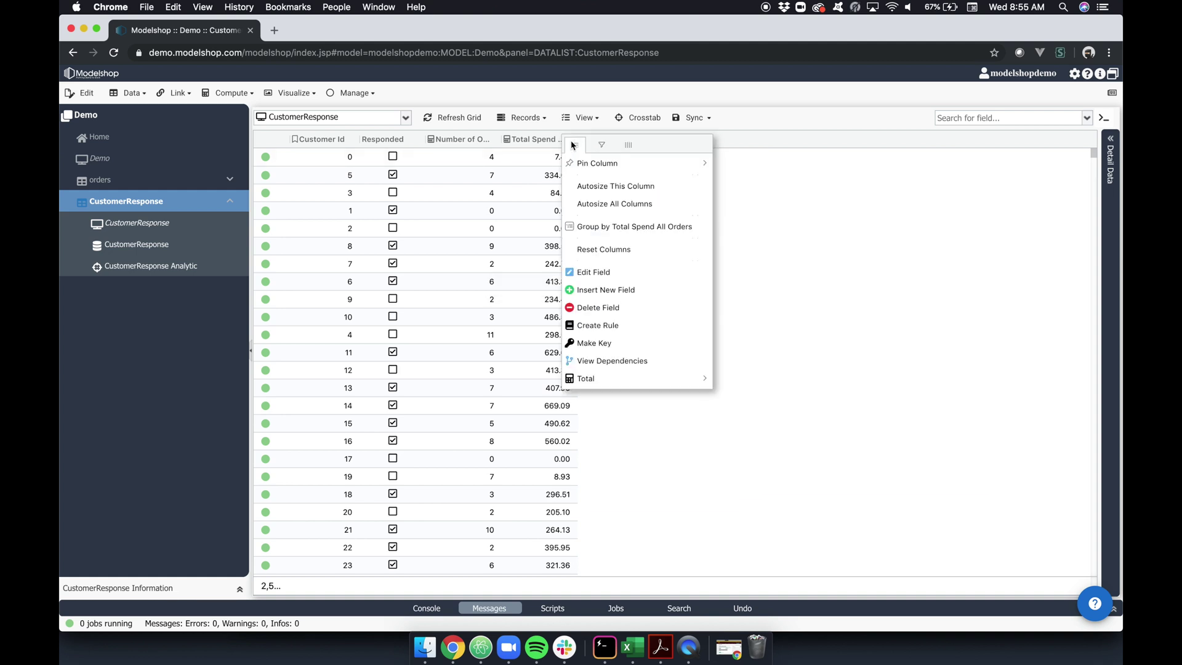
{"action": "left_click", "coordinate": [612, 290]}
{"action": "left_click", "coordinate": [434, 205]}
{"action": "type", "text": "Predicted True"}
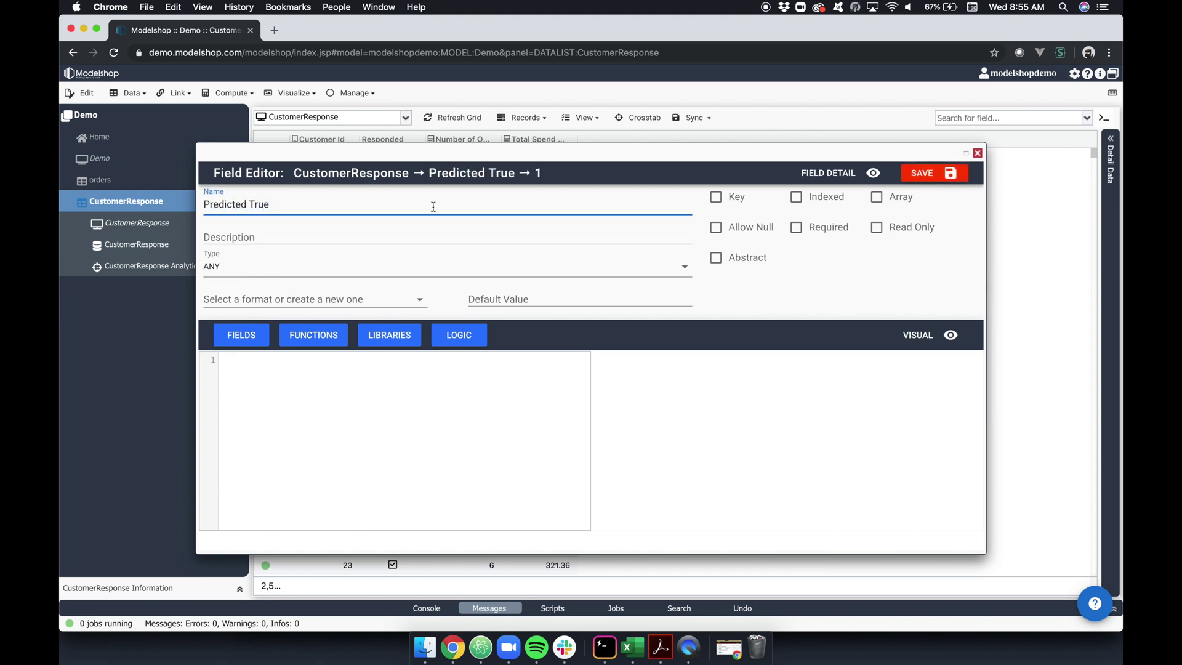
{"action": "left_click", "coordinate": [277, 271]}
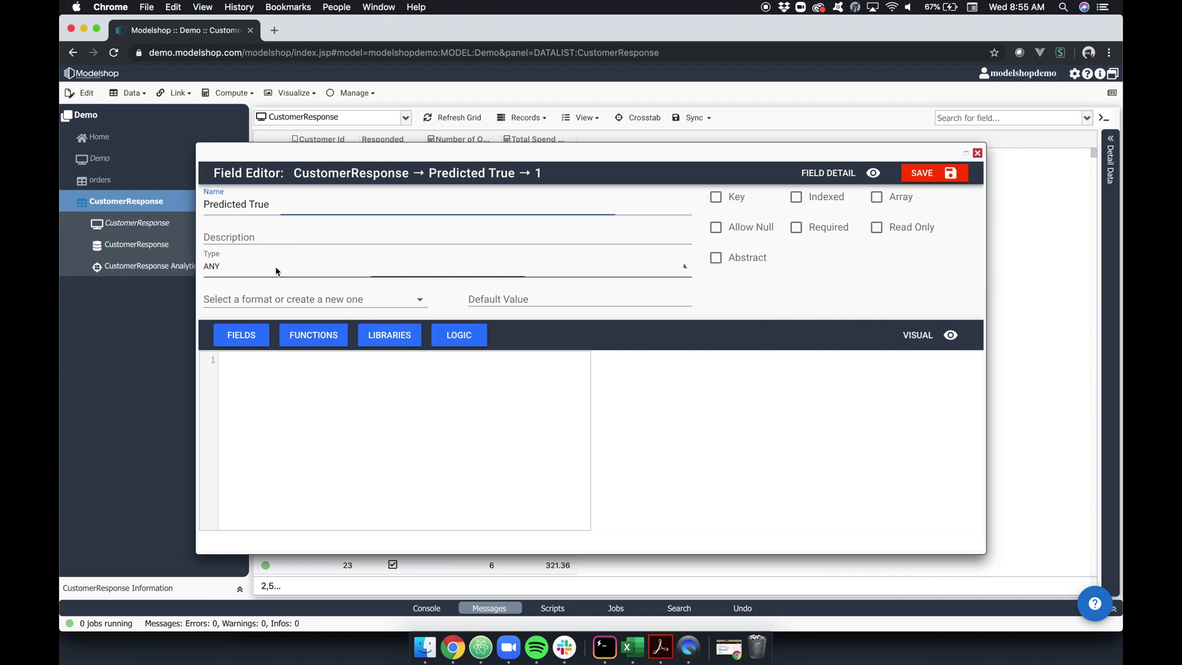
{"action": "left_click", "coordinate": [264, 383]}
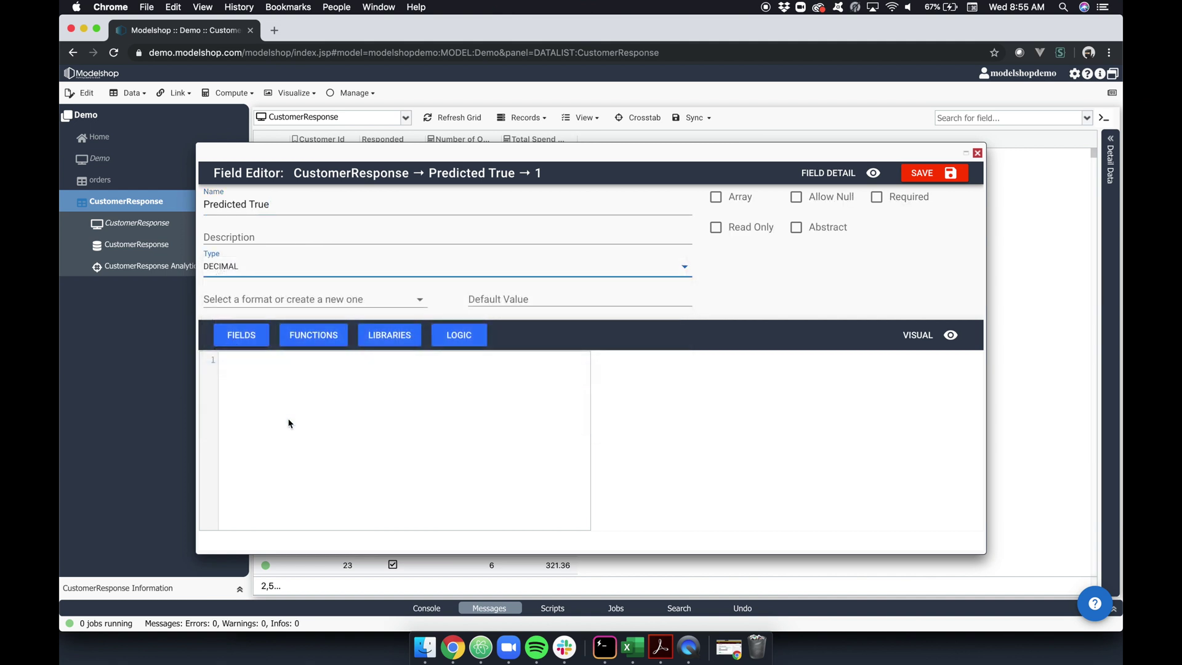
{"action": "left_click", "coordinate": [262, 299]}
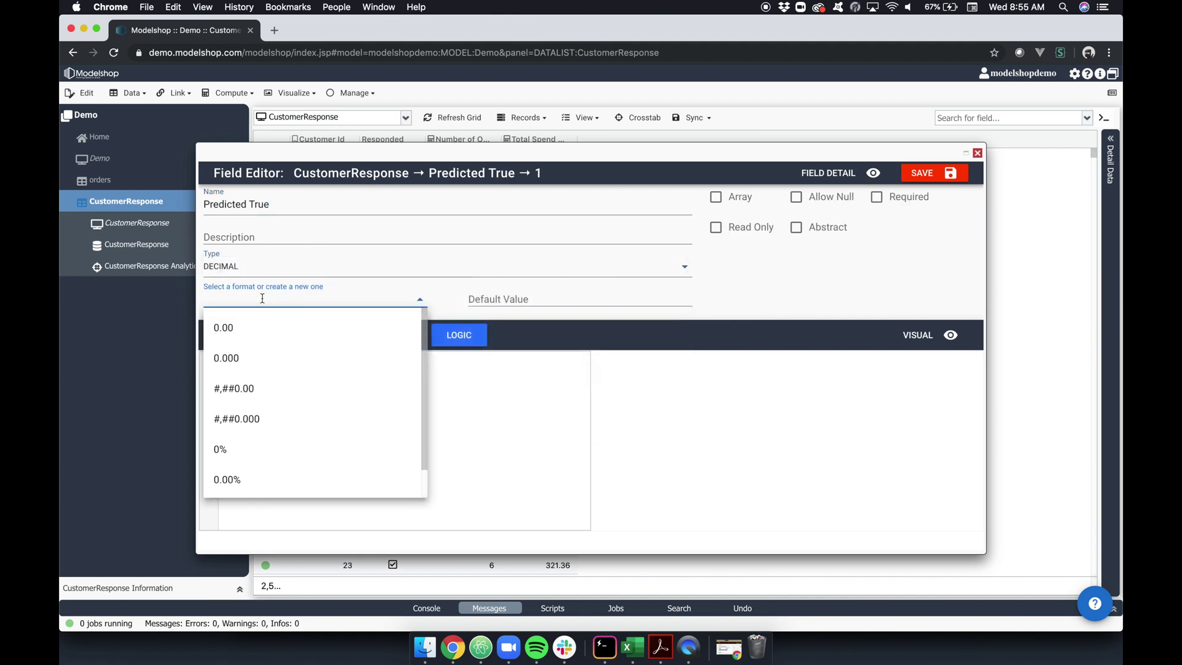
{"action": "left_click", "coordinate": [258, 480]}
{"action": "left_click", "coordinate": [217, 300]}
{"action": "type", "text": "00"}
- Enter model.analytics.customerResponseAnalytic.scoreMe().true as the calculation of the Predicted True field and save it
{"action": "left_click", "coordinate": [283, 407]}
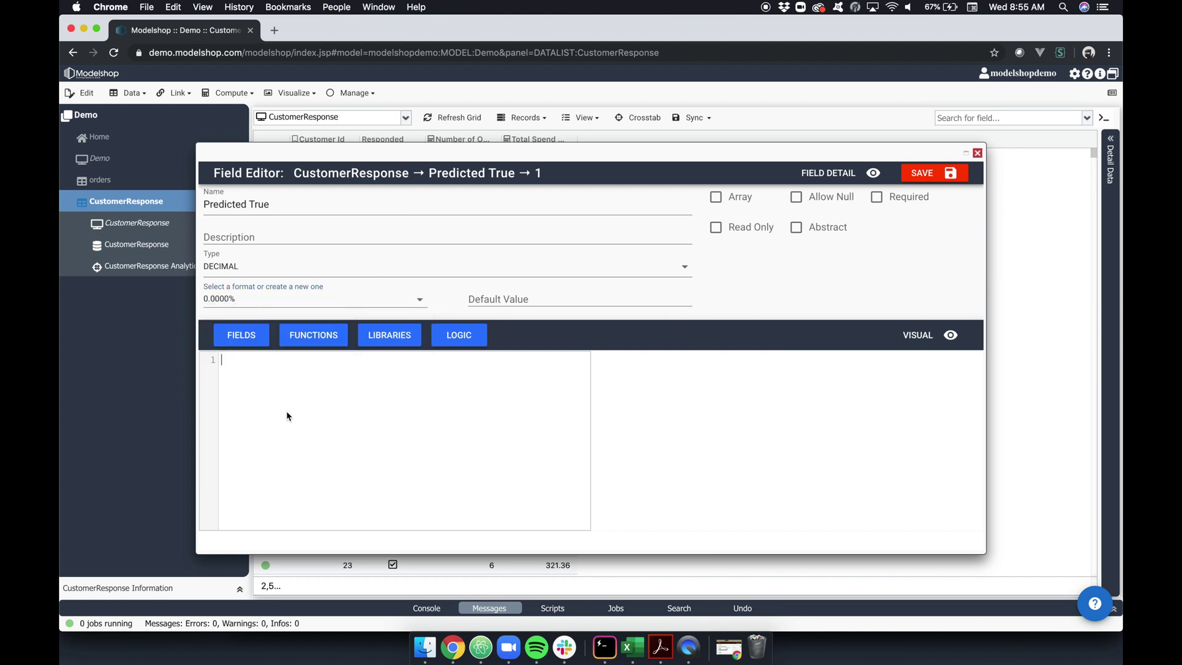
{"action": "type", "text": "model."}
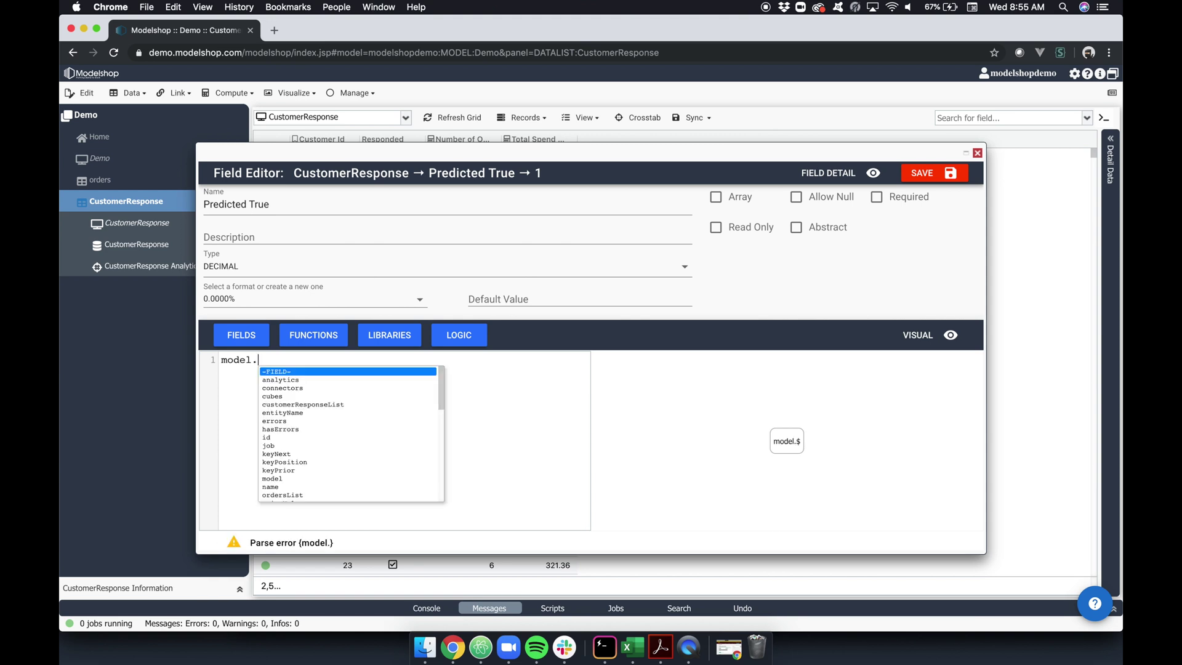
{"action": "type", "text": "analytics."}
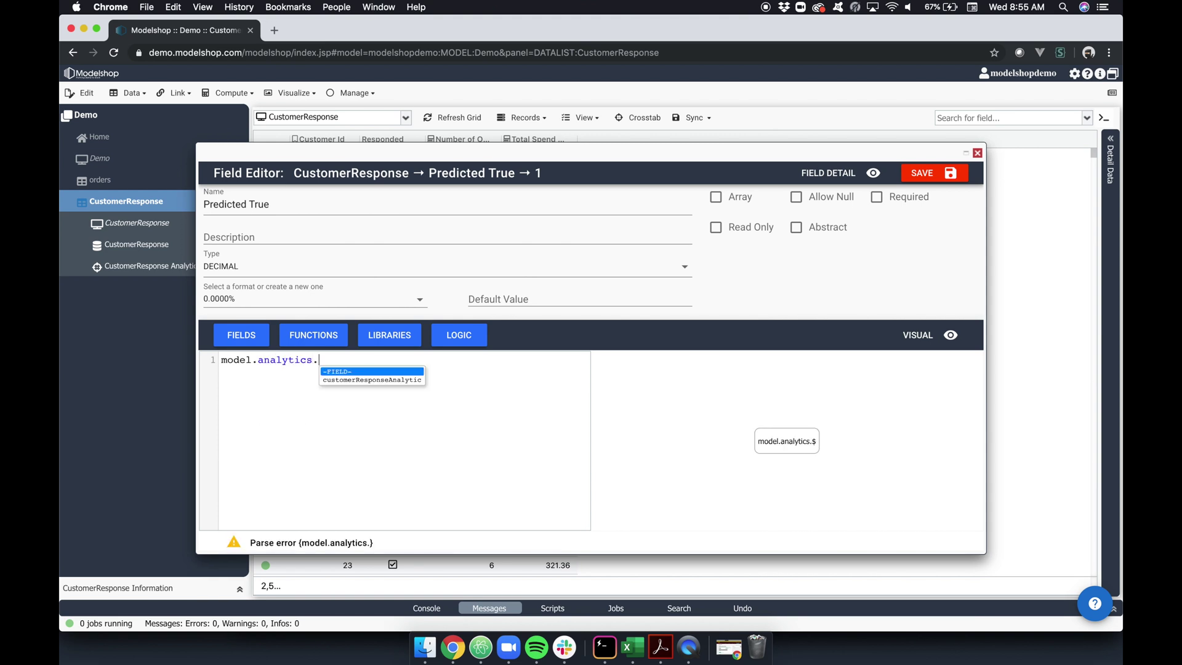
{"action": "type", "text": "customerResponseAnalytic.scoreMe()"}
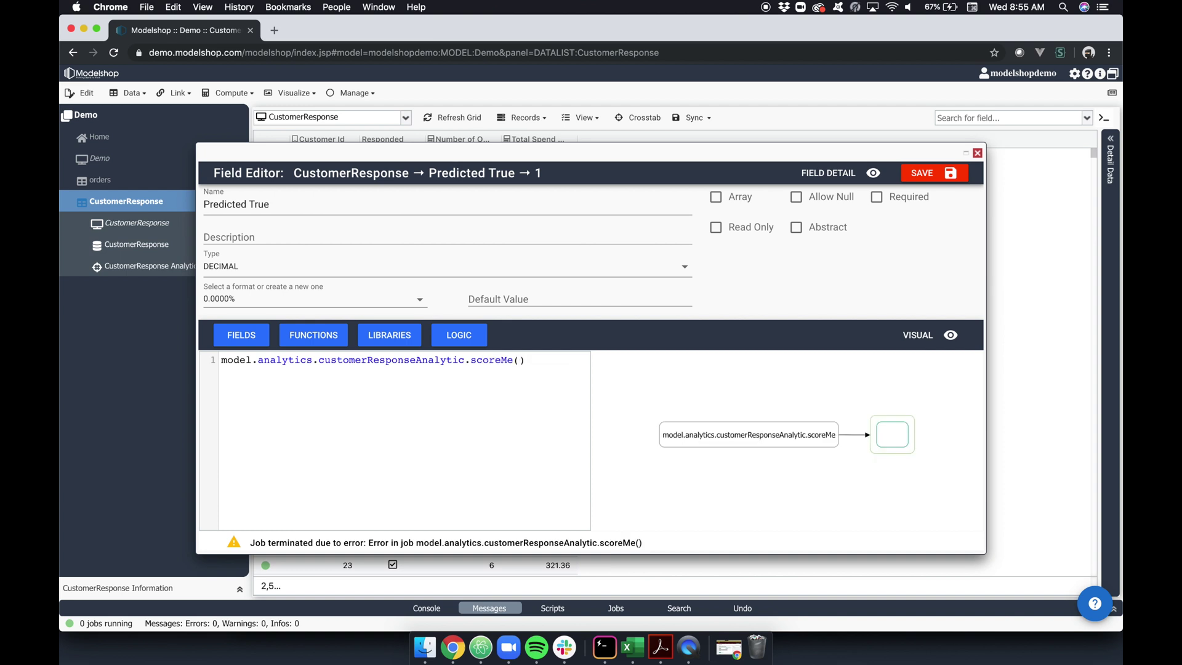
{"action": "type", "text": ".true"}
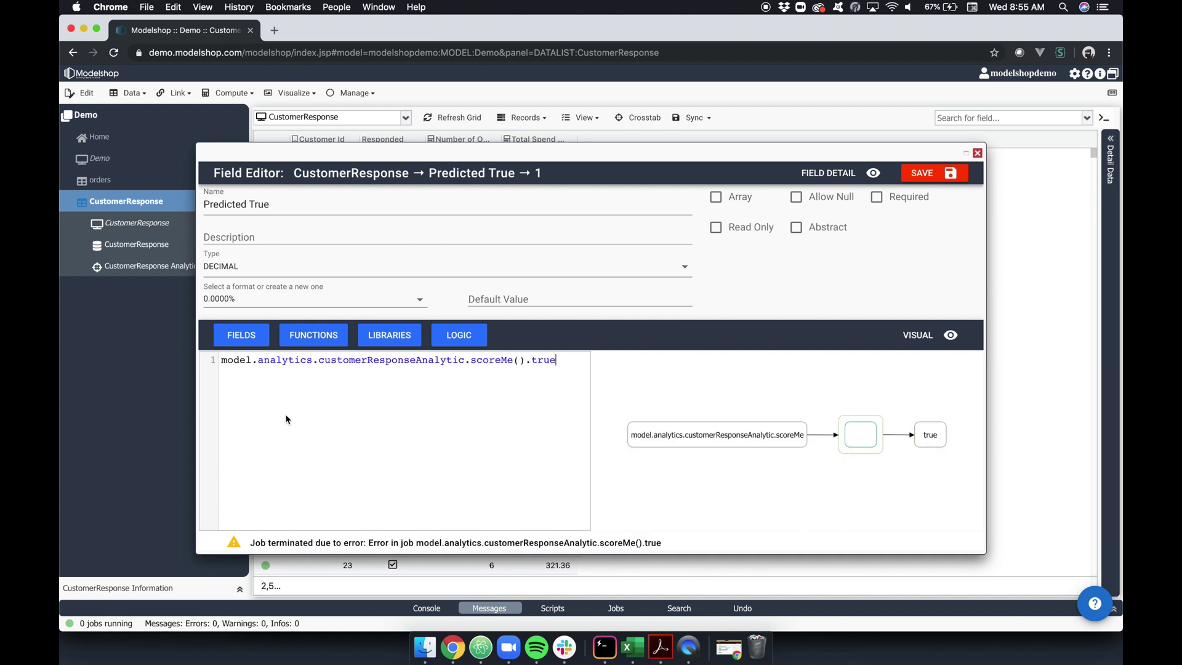
{"action": "left_click", "coordinate": [945, 178]}
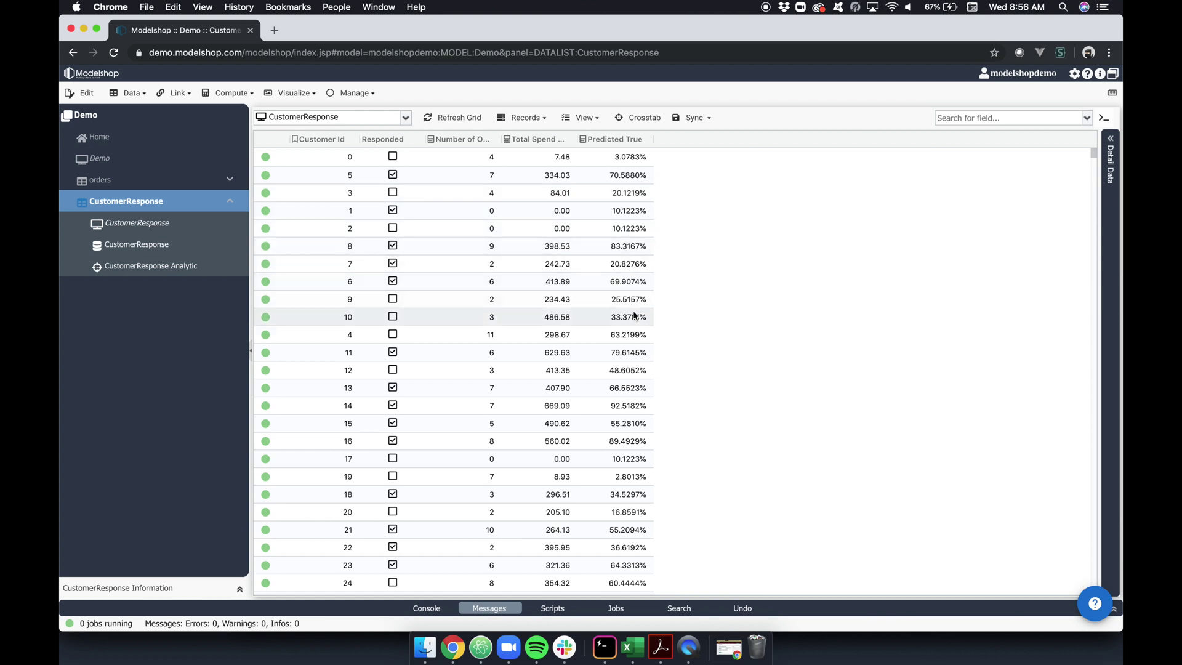
- Sort the CustomerResponse grid by Predicted True in descending order
{"action": "scroll", "coordinate": [633, 312], "scroll_direction": "down", "scroll_amount": 1}
{"action": "scroll", "coordinate": [633, 310], "scroll_direction": "down", "scroll_amount": 3}
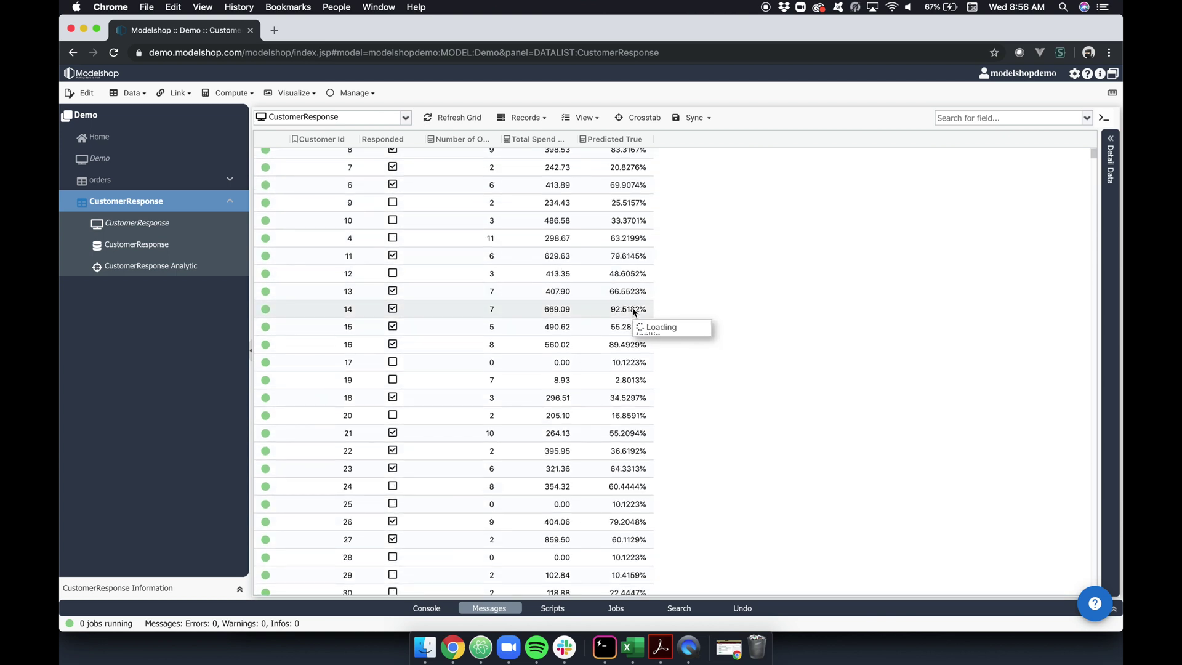
{"action": "scroll", "coordinate": [633, 308], "scroll_direction": "up", "scroll_amount": 4}
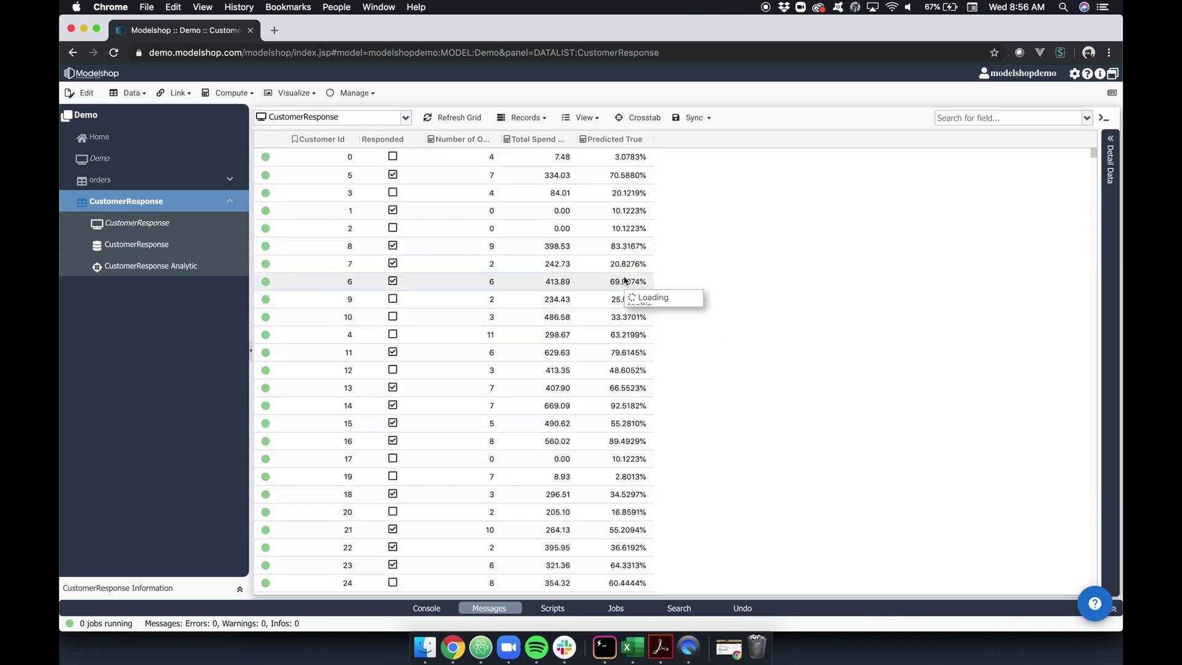
{"action": "left_click", "coordinate": [609, 140]}
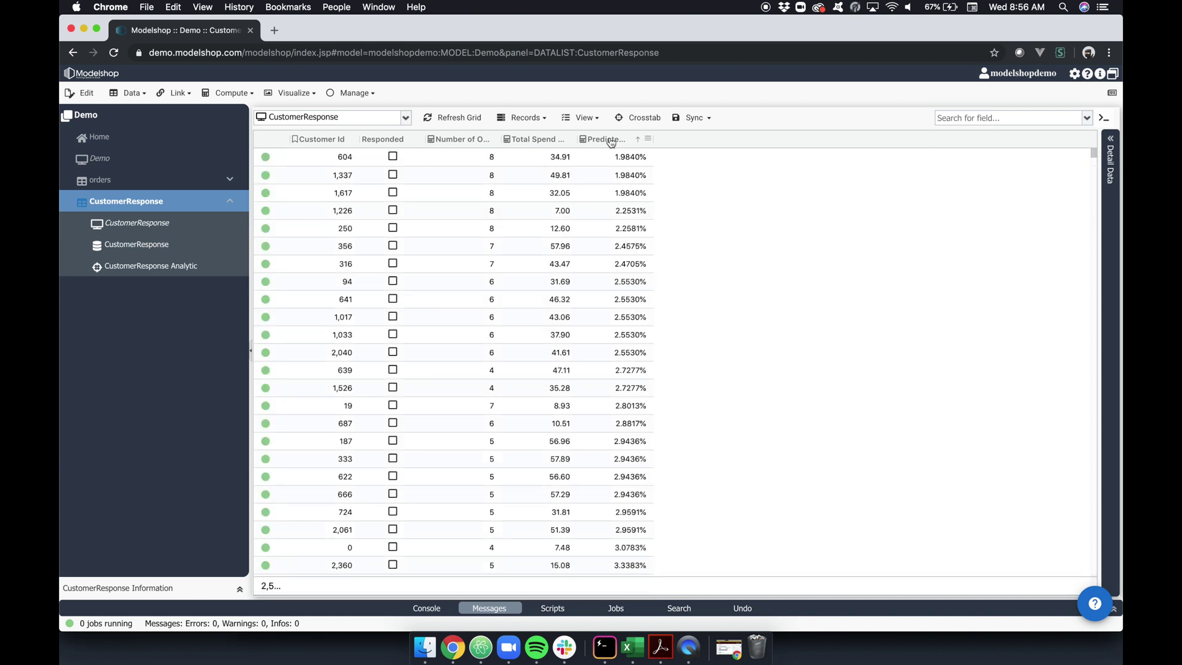
{"action": "left_click", "coordinate": [611, 141]}
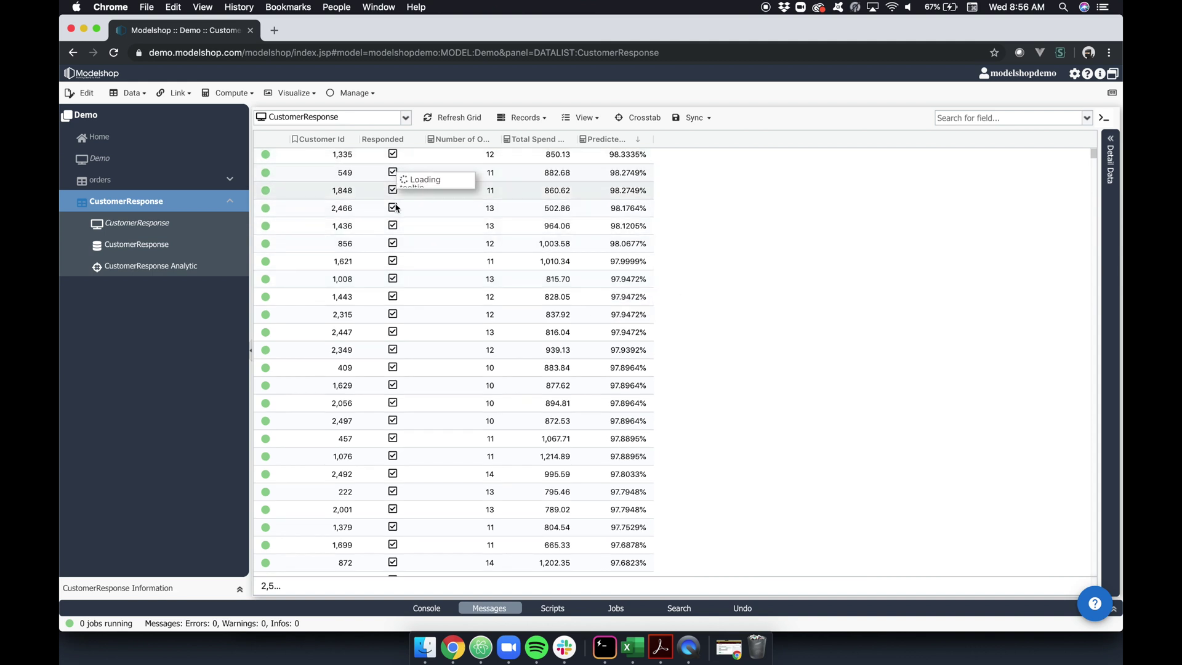
- Look through the highest predictions for a customer who has not responded and highlight that record's cells from Responded to Predicted True
{"action": "scroll", "coordinate": [403, 330], "scroll_direction": "down", "scroll_amount": 5}
{"action": "scroll", "coordinate": [406, 323], "scroll_direction": "down", "scroll_amount": 10}
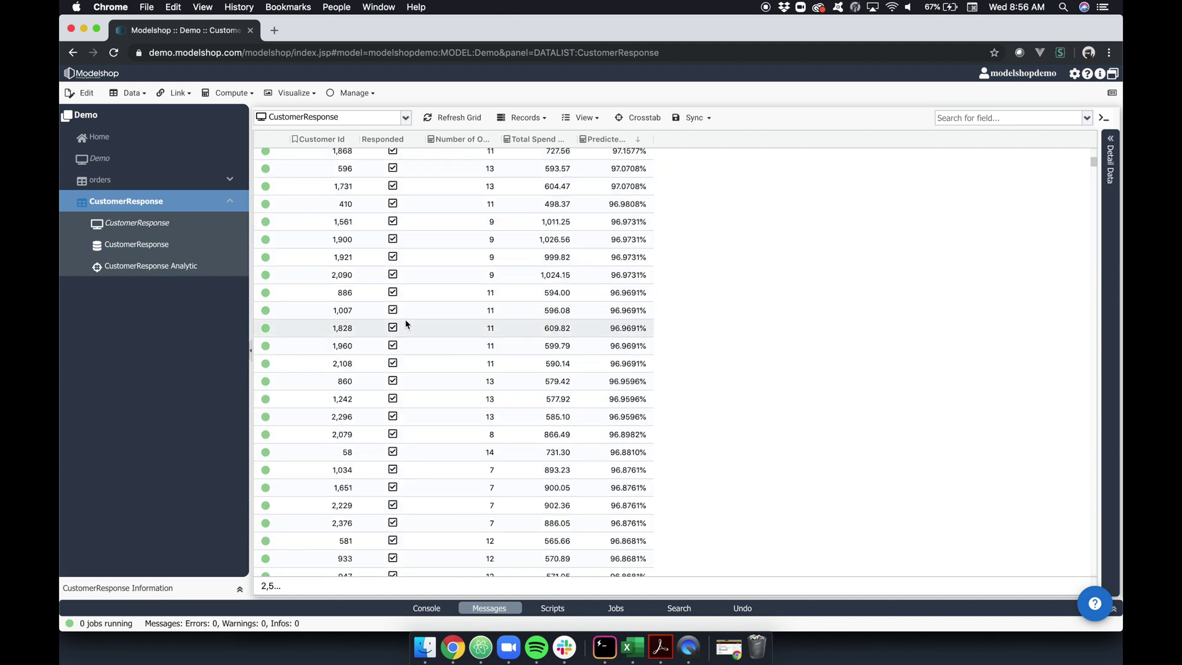
{"action": "scroll", "coordinate": [406, 323], "scroll_direction": "down", "scroll_amount": 10}
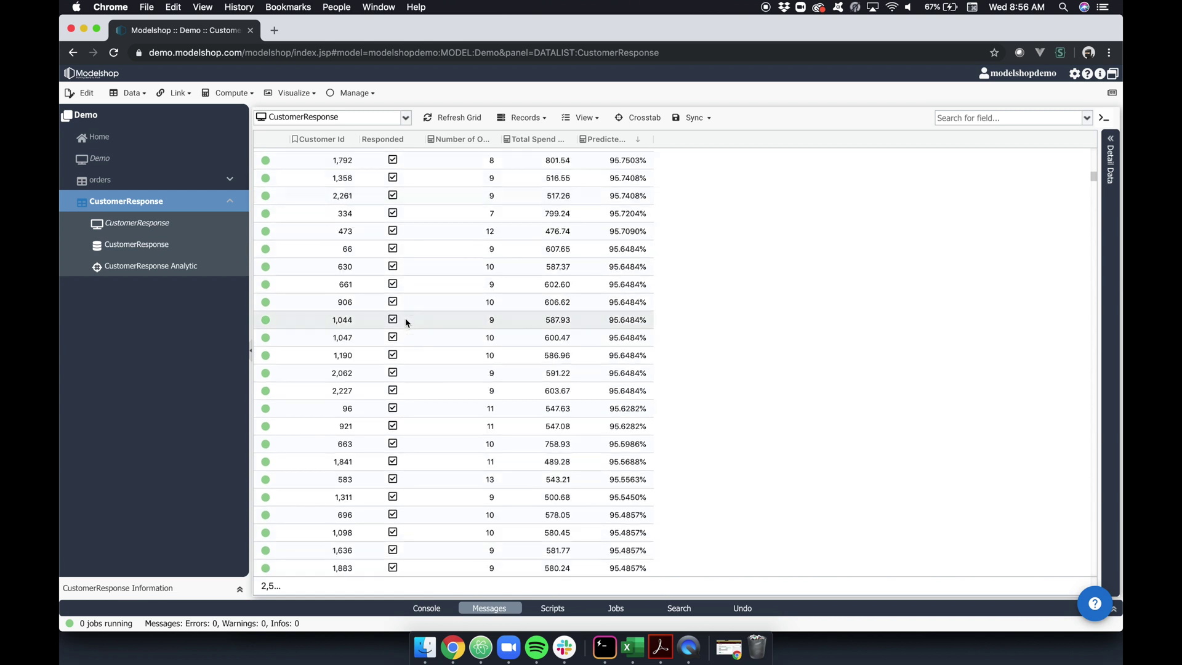
{"action": "scroll", "coordinate": [406, 323], "scroll_direction": "down", "scroll_amount": 10}
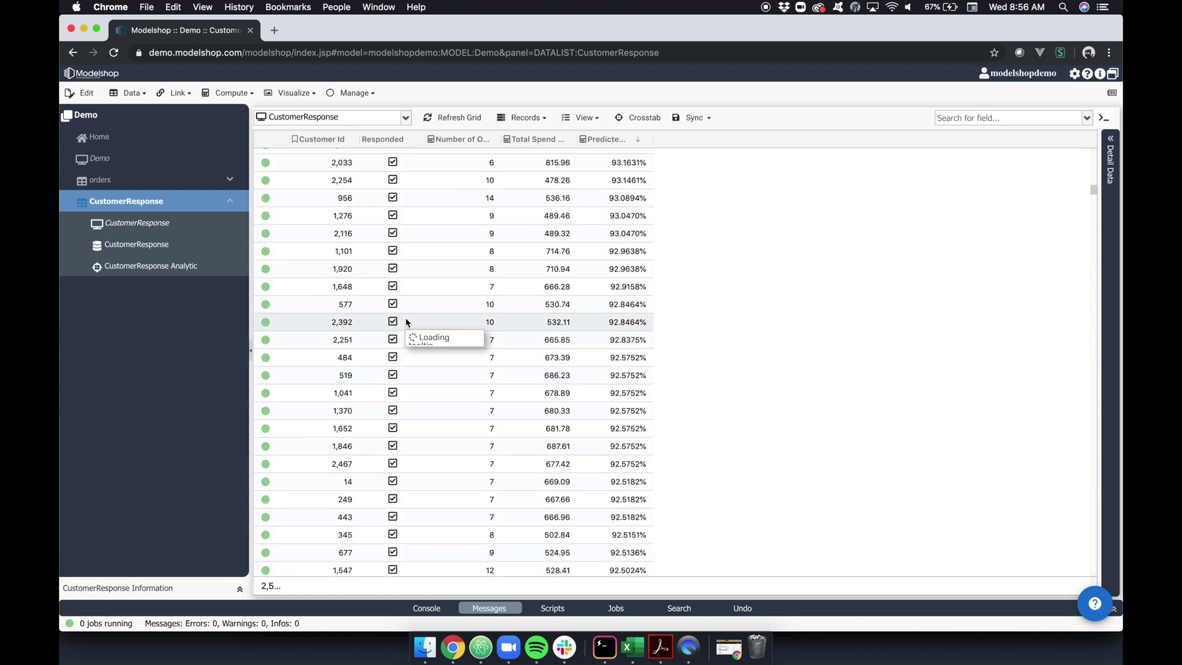
{"action": "scroll", "coordinate": [405, 320], "scroll_direction": "up", "scroll_amount": 5}
{"action": "left_click_drag", "start_coordinate": [406, 258], "coordinate": [763, 301]}
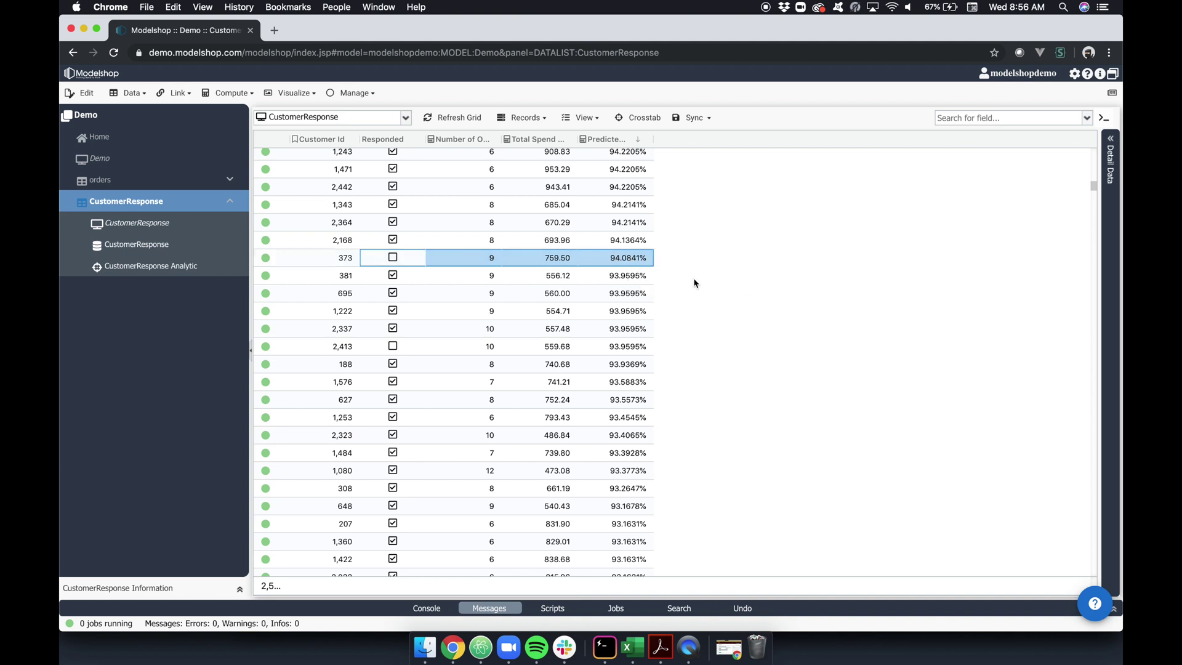
- Filter the Responded column to show only false values
{"action": "left_click", "coordinate": [419, 140]}
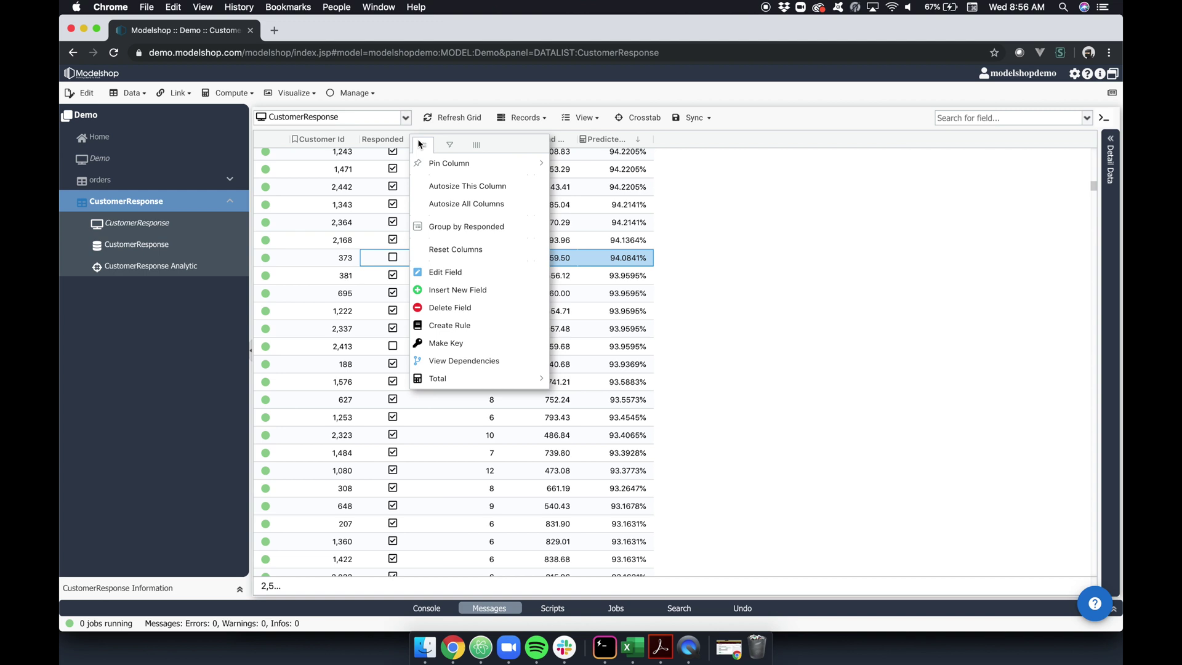
{"action": "left_click", "coordinate": [449, 149]}
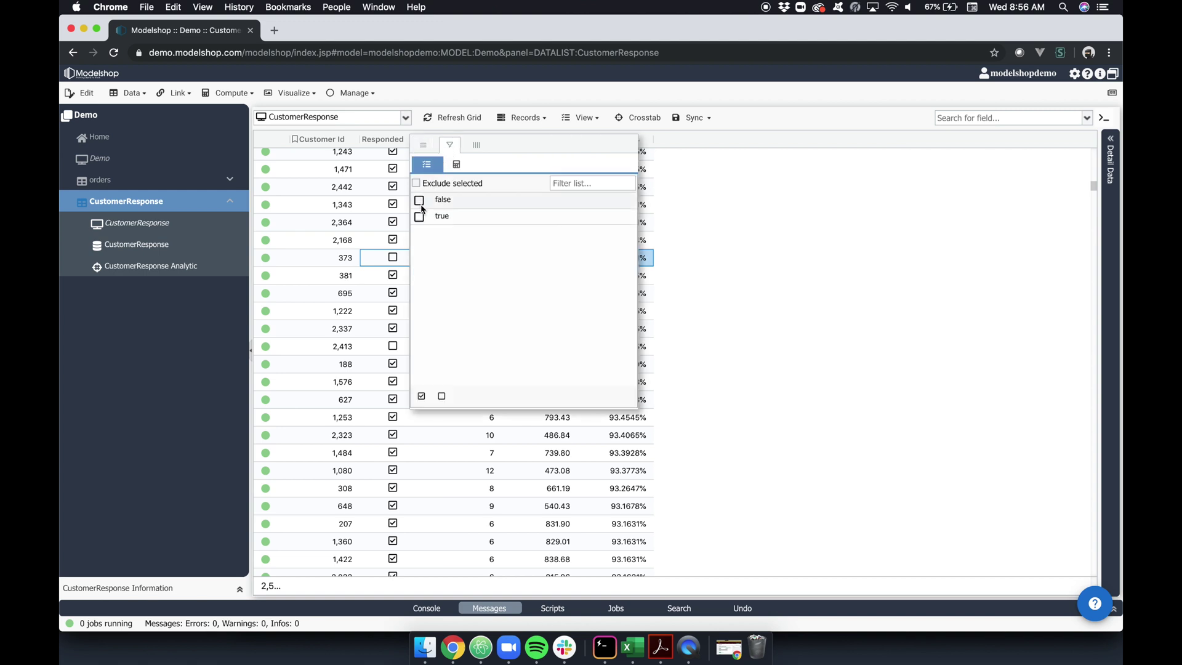
{"action": "left_click", "coordinate": [419, 200]}
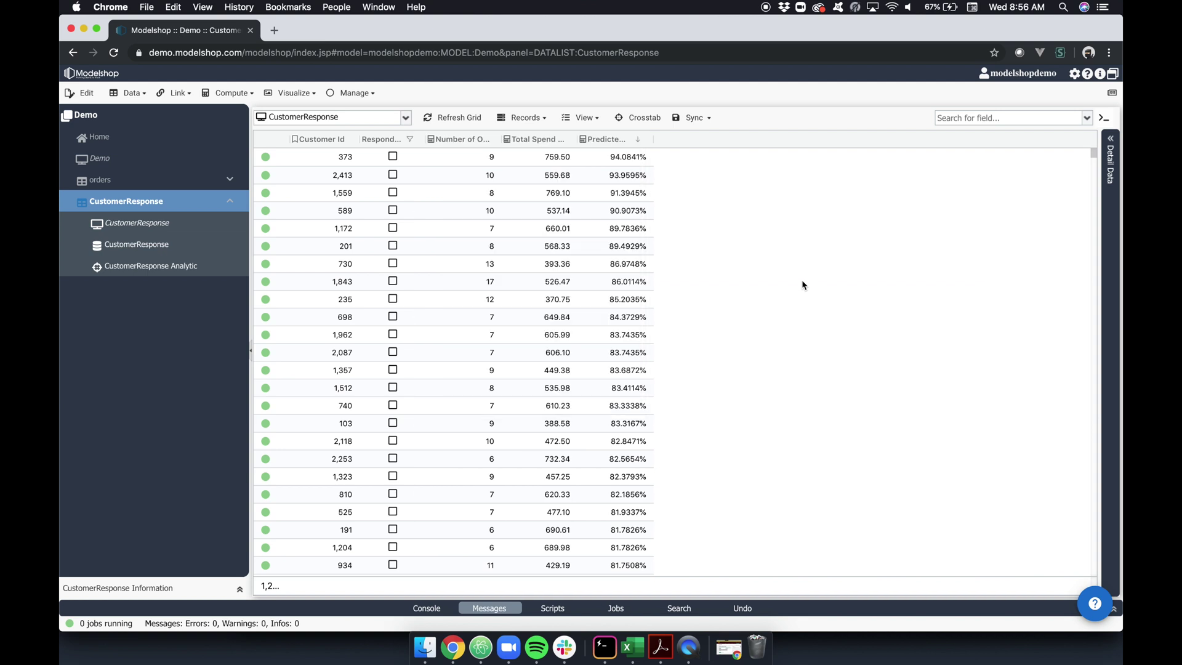
- Filter the Predicted True column by value with the GREATER filter type and a threshold of 0.50
{"action": "scroll", "coordinate": [708, 274], "scroll_direction": "down", "scroll_amount": 10}
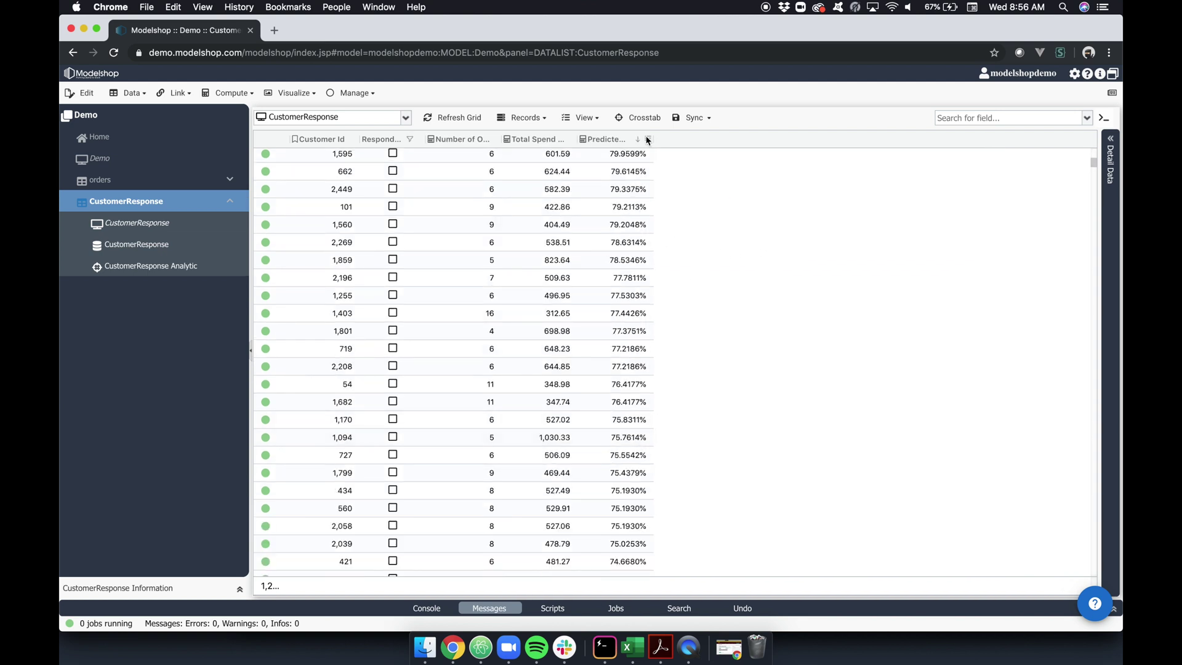
{"action": "left_click", "coordinate": [647, 140]}
{"action": "left_click", "coordinate": [678, 146]}
{"action": "left_click", "coordinate": [683, 164]}
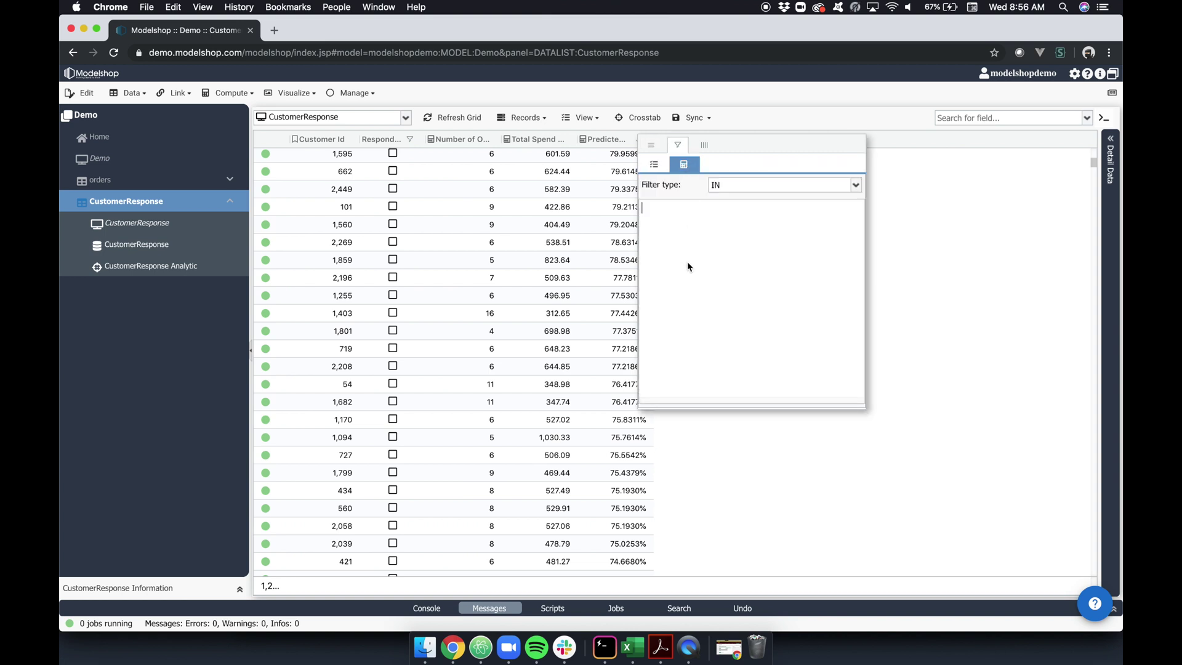
{"action": "left_click", "coordinate": [750, 188]}
{"action": "left_click", "coordinate": [749, 231]}
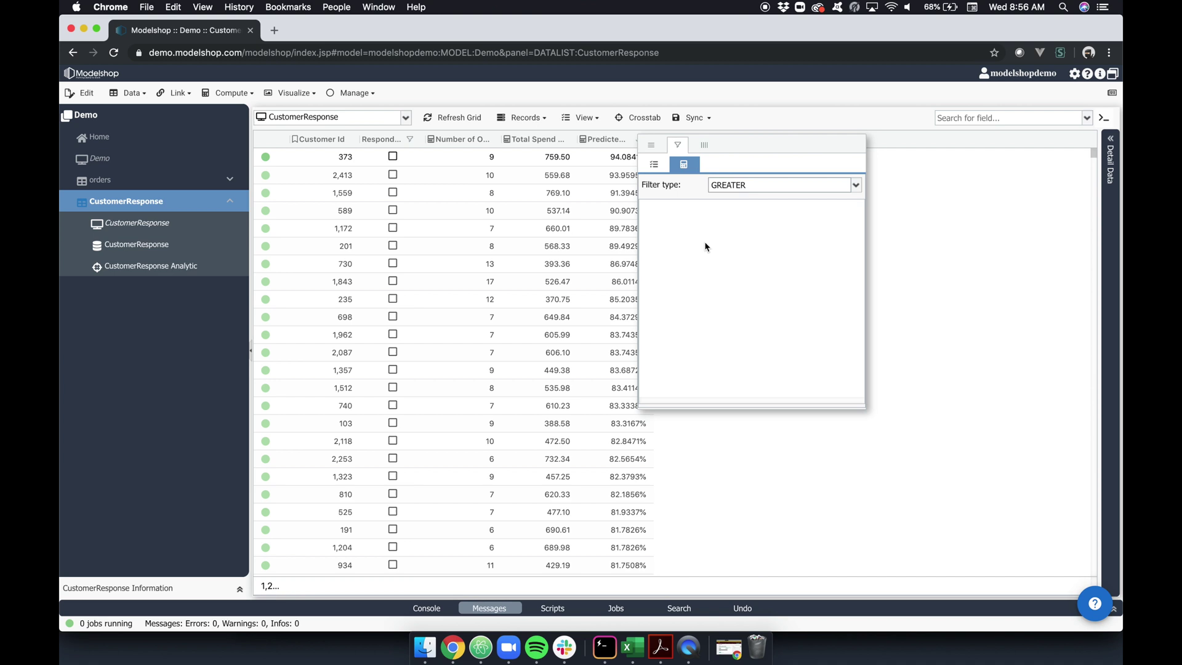
{"action": "left_click", "coordinate": [705, 246]}
{"action": "type", "text": "0."}
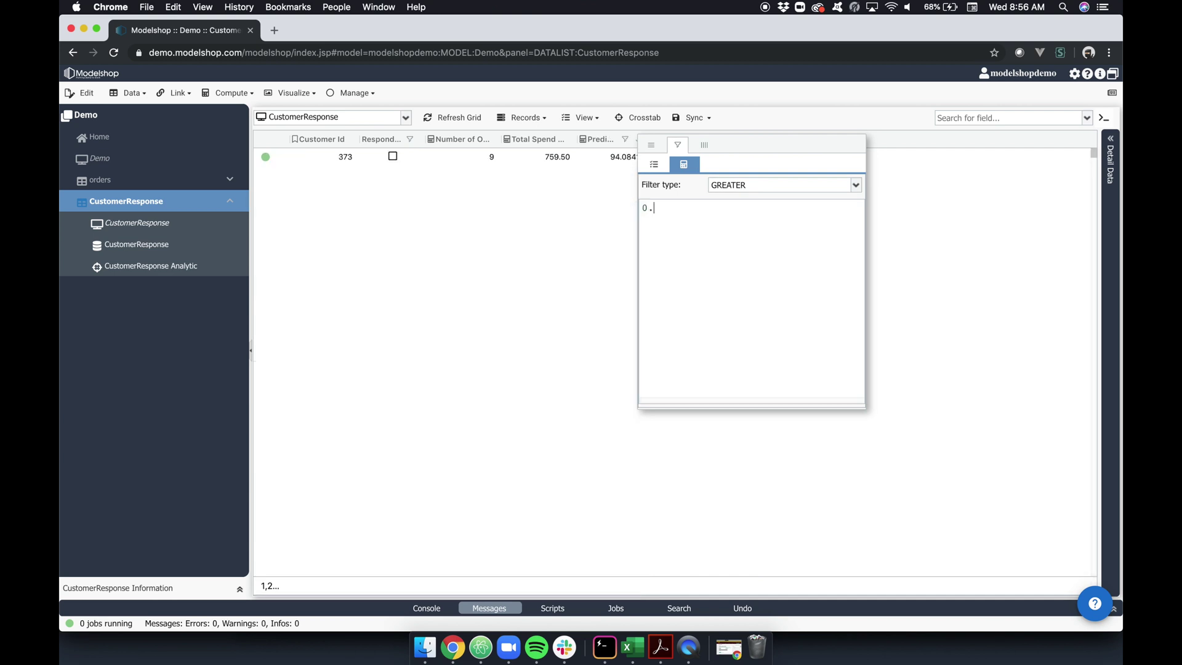
{"action": "type", "text": "50"}
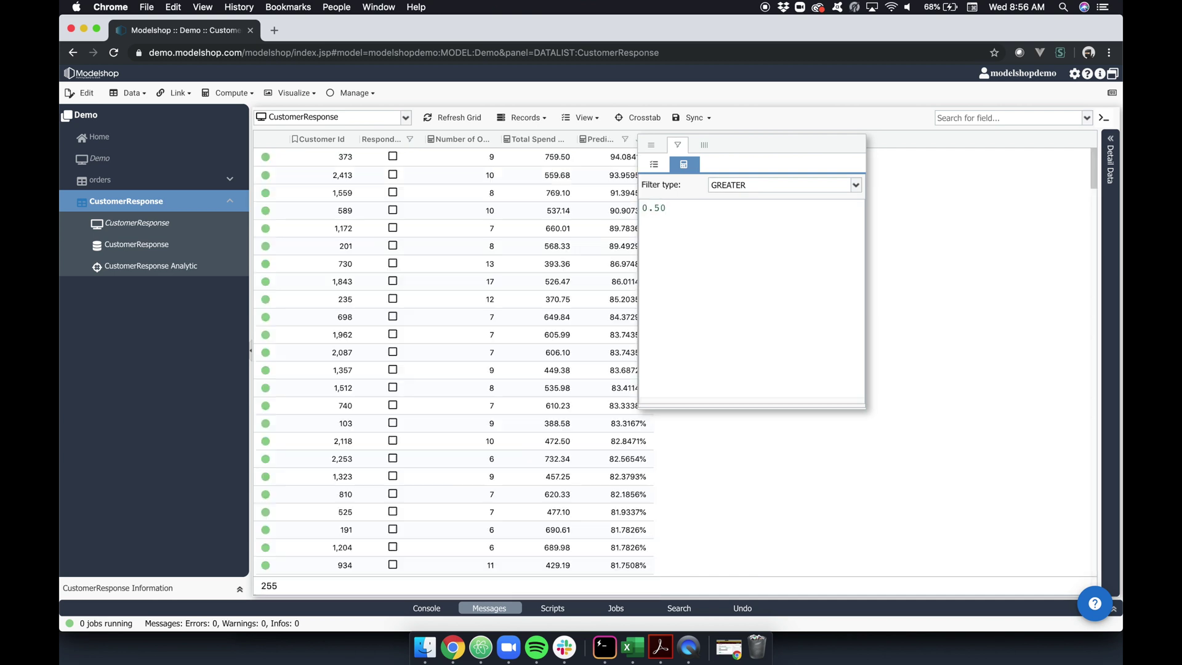
{"action": "left_click", "coordinate": [959, 287]}
- Review the filtered records and save the grid as a new view named Likely Responders
{"action": "scroll", "coordinate": [786, 343], "scroll_direction": "down", "scroll_amount": 20}
{"action": "scroll", "coordinate": [777, 342], "scroll_direction": "down", "scroll_amount": 8}
{"action": "scroll", "coordinate": [710, 313], "scroll_direction": "up", "scroll_amount": 20}
{"action": "scroll", "coordinate": [711, 301], "scroll_direction": "up", "scroll_amount": 2}
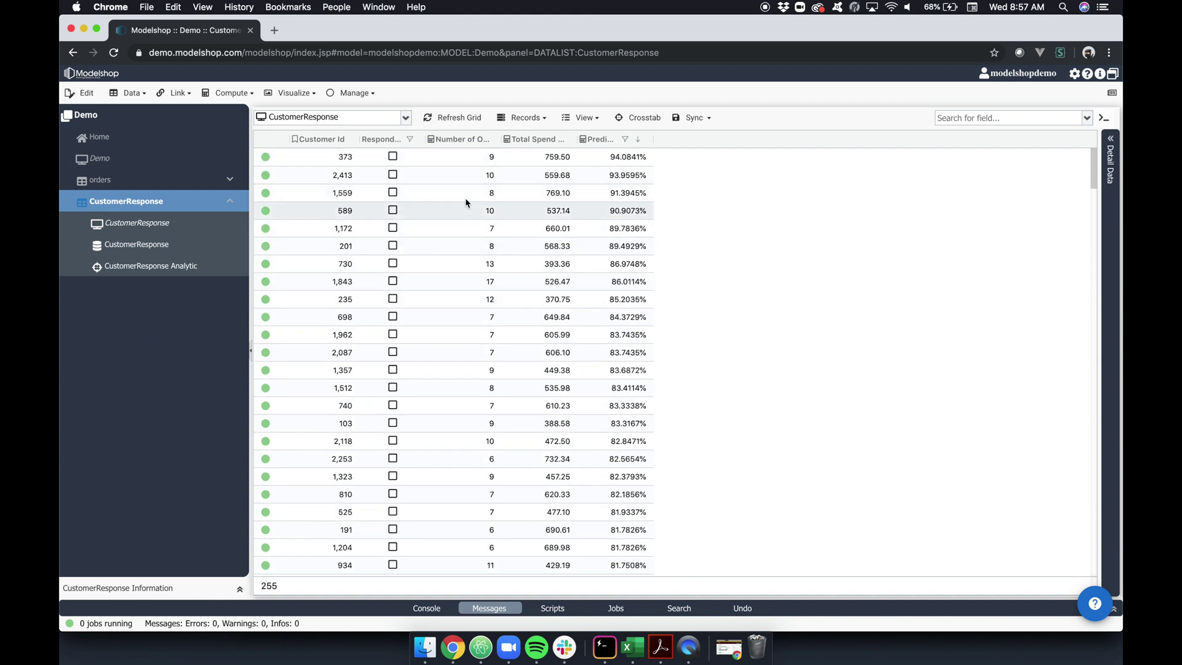
{"action": "left_click", "coordinate": [584, 119]}
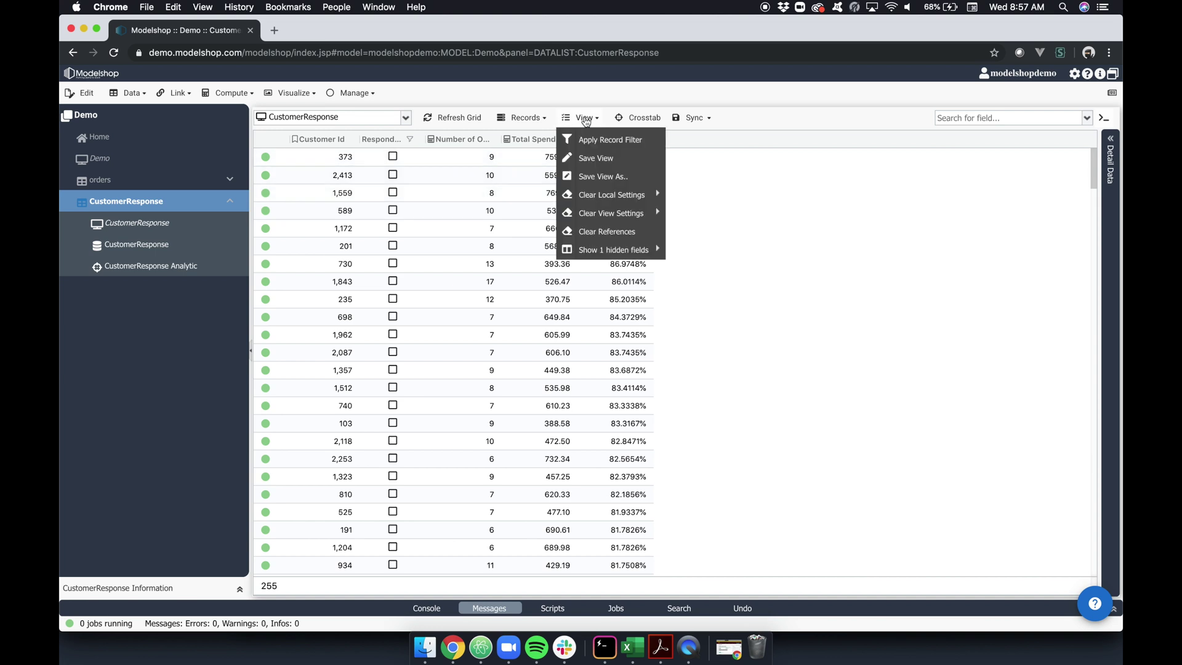
{"action": "left_click", "coordinate": [623, 181]}
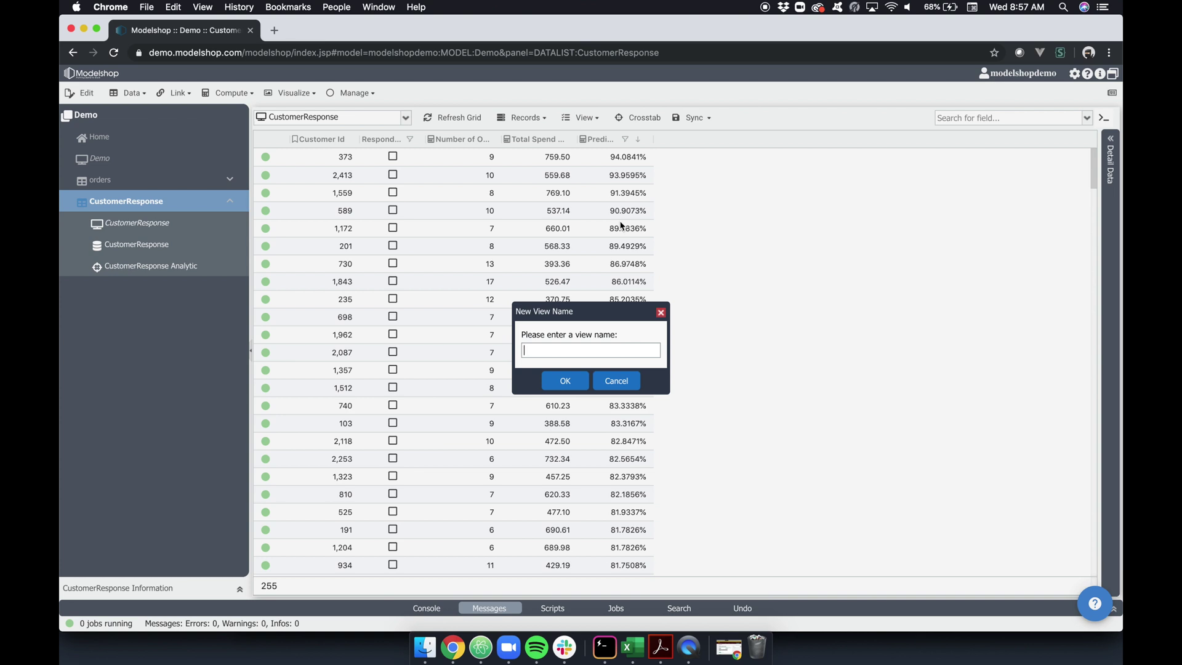
{"action": "type", "text": "Likely Responders"}
{"action": "left_click", "coordinate": [569, 382]}
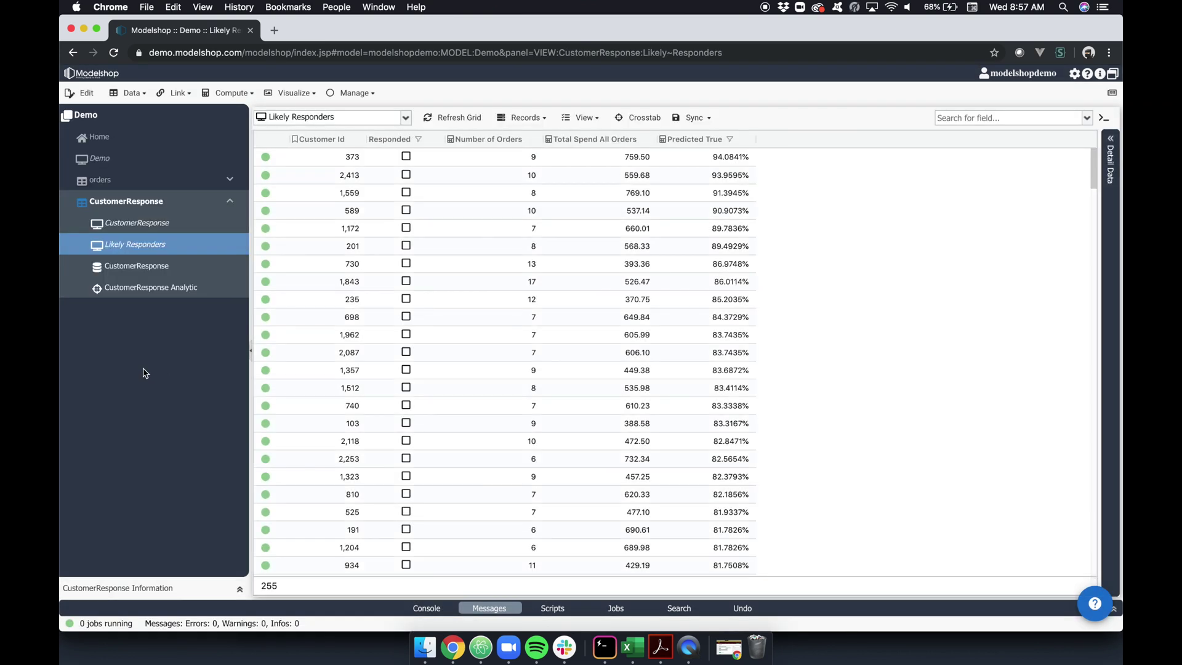
- Review the Likely Responders records and export them as a downloaded CSV file with the default formatting, header and calculated-value options
{"action": "scroll", "coordinate": [580, 338], "scroll_direction": "down", "scroll_amount": 5}
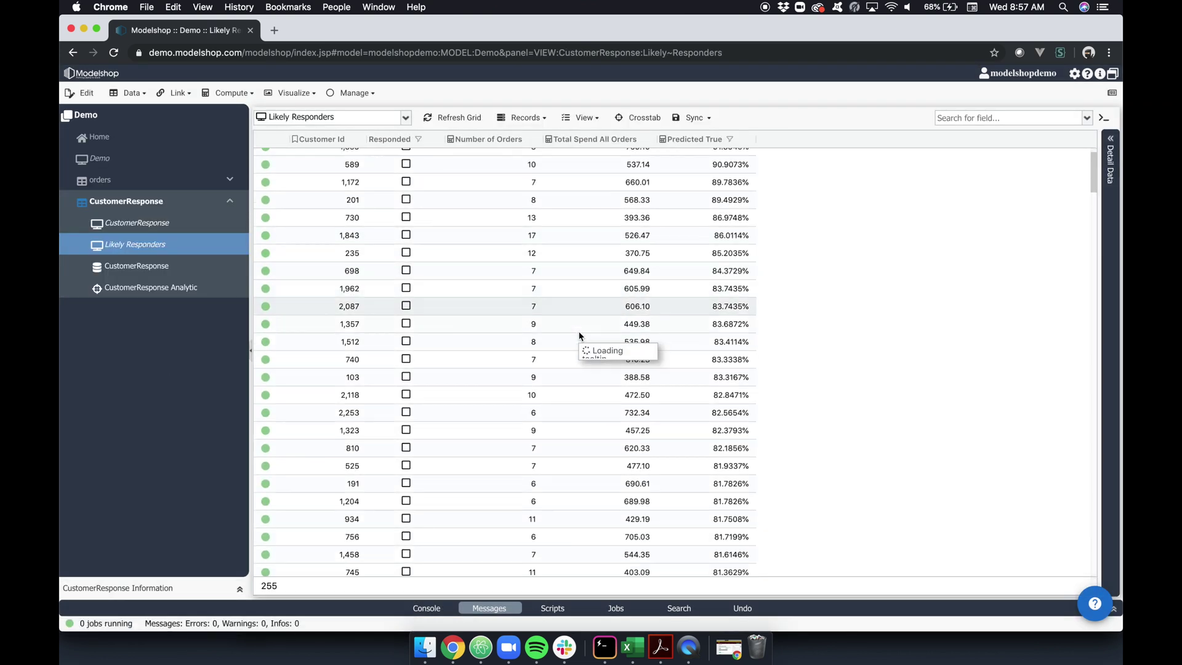
{"action": "scroll", "coordinate": [575, 332], "scroll_direction": "up", "scroll_amount": 5}
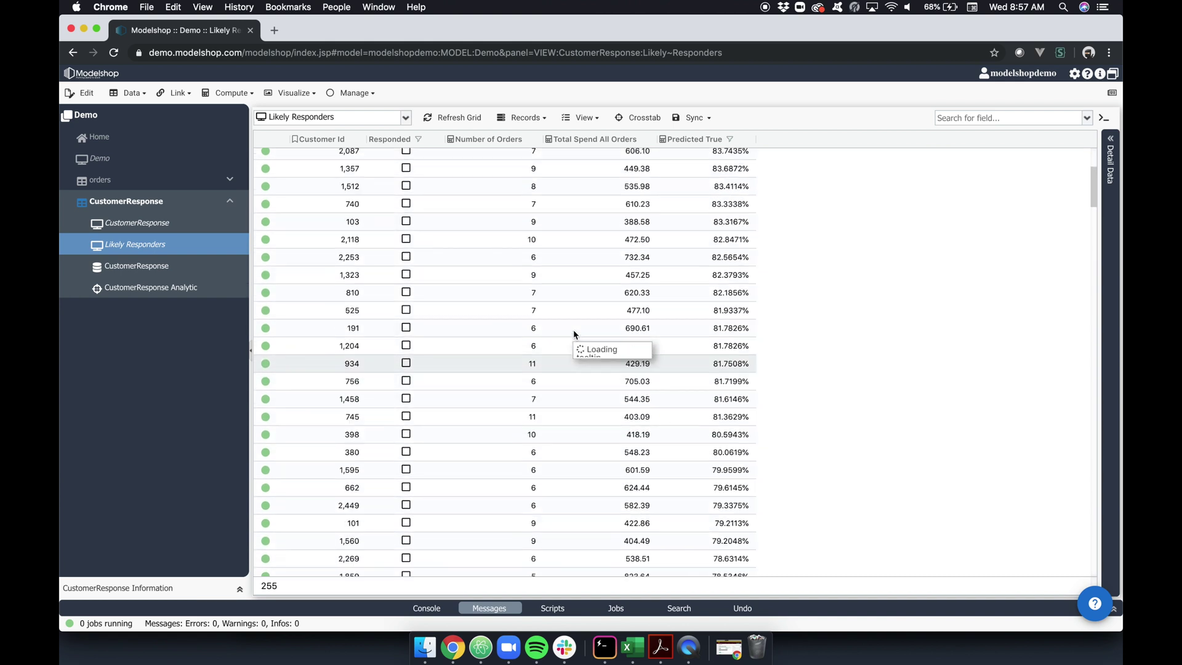
{"action": "left_click", "coordinate": [533, 118]}
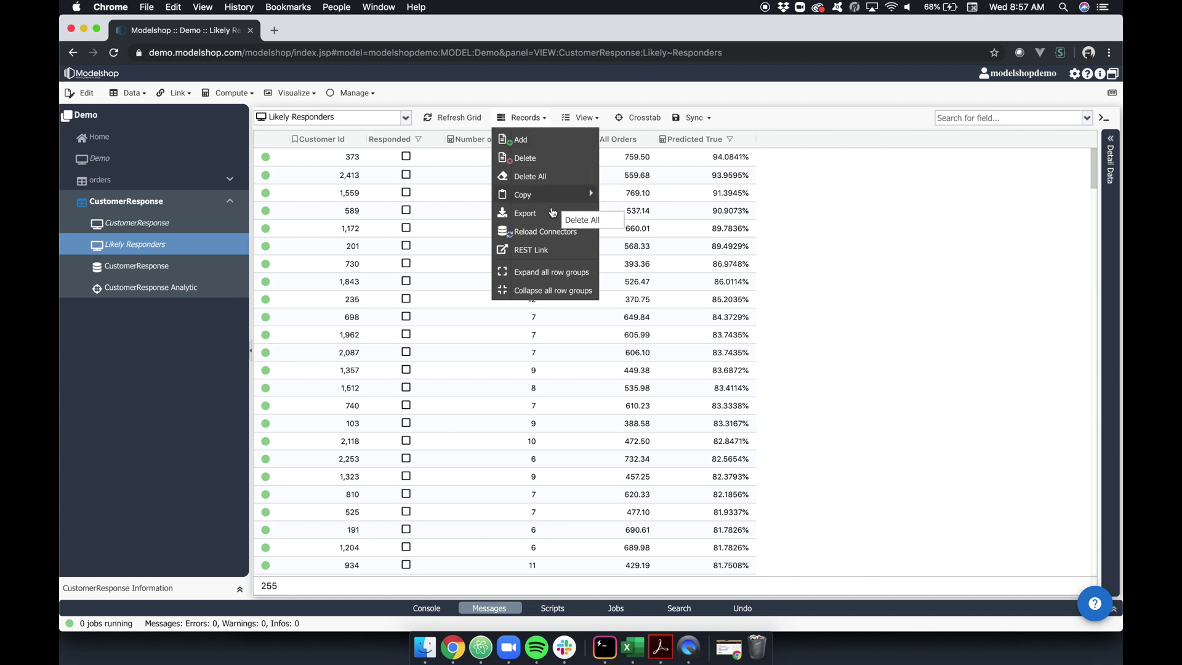
{"action": "left_click", "coordinate": [523, 213]}
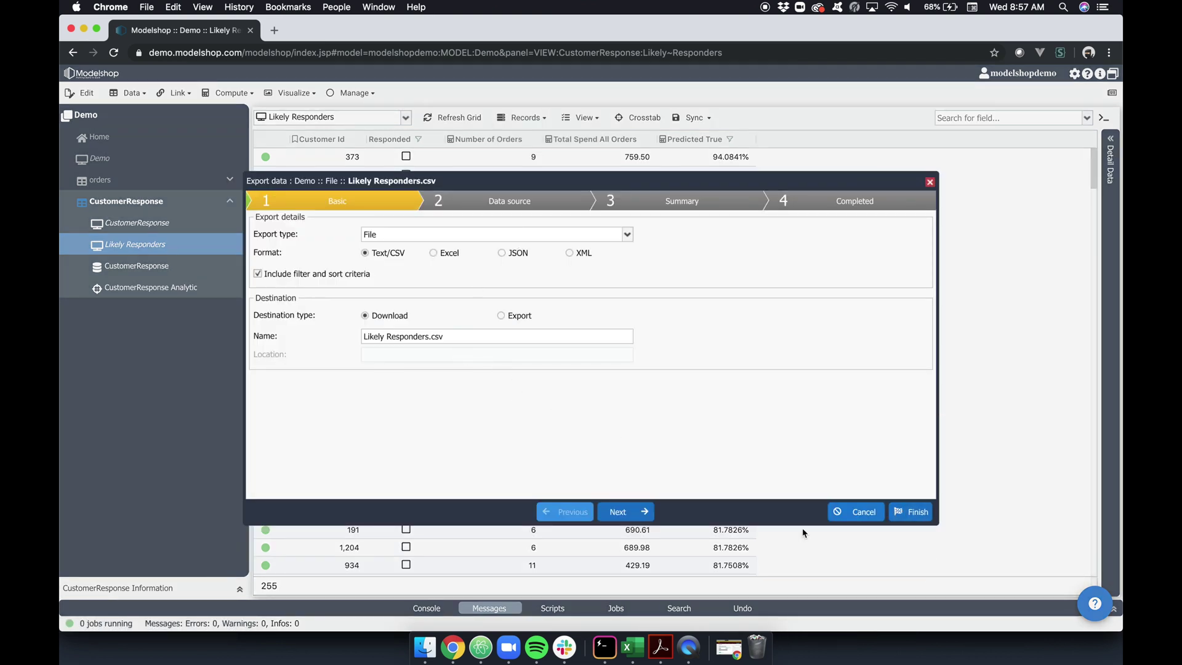
{"action": "left_click", "coordinate": [634, 511]}
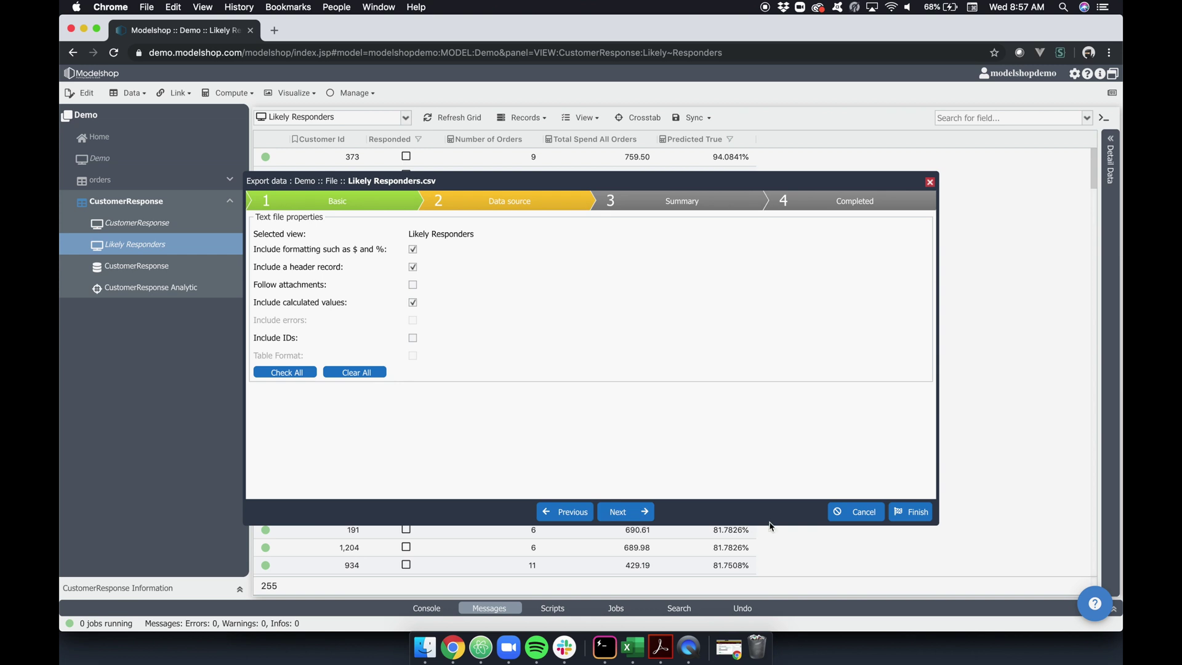
{"action": "left_click", "coordinate": [907, 514]}
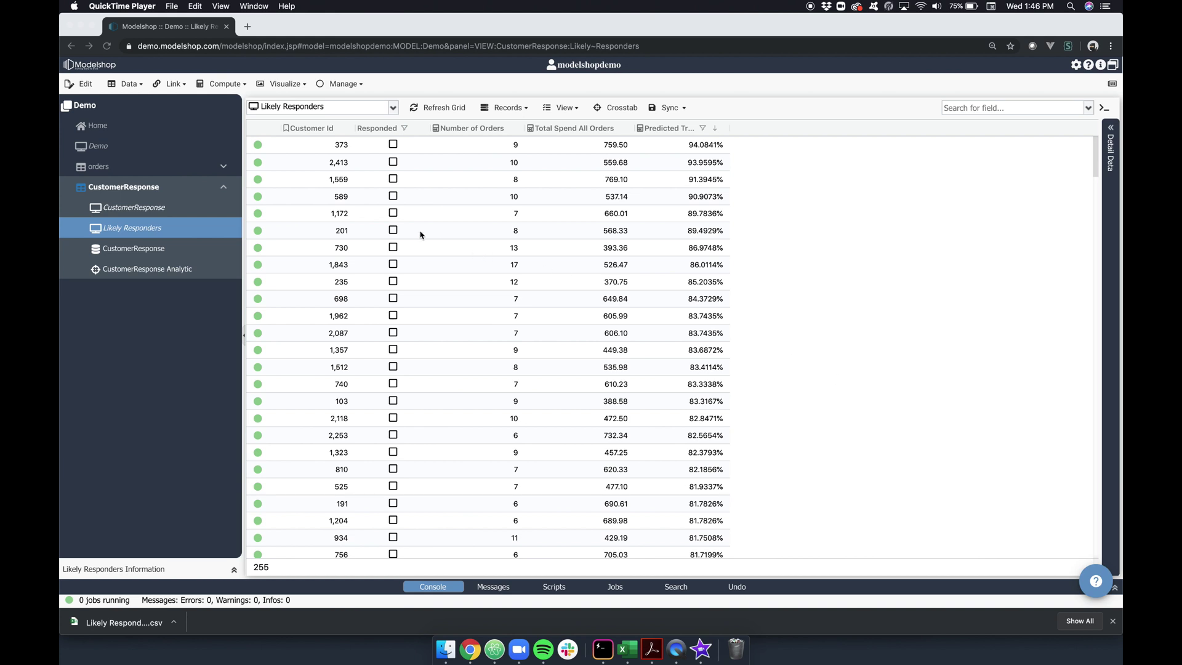
- Examine the first customer's record in CustomerResponse and highlight that customer's rows in the orders data from Address to Total Spend
{"action": "left_click", "coordinate": [174, 186]}
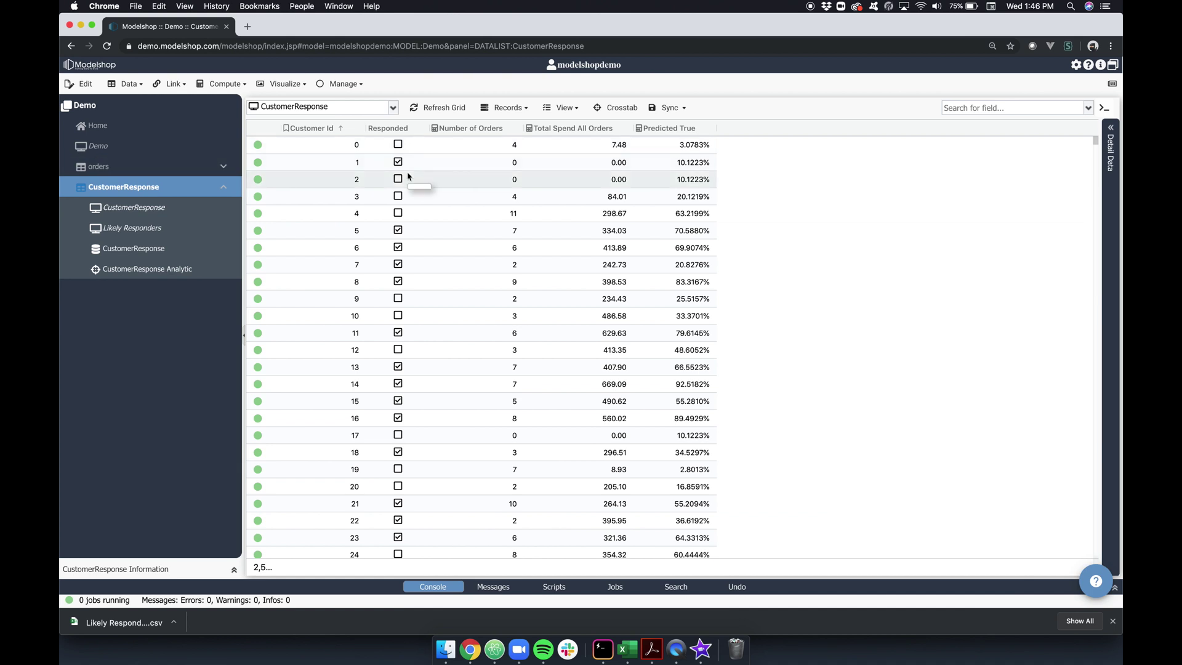
{"action": "left_click_drag", "start_coordinate": [345, 146], "coordinate": [701, 157]}
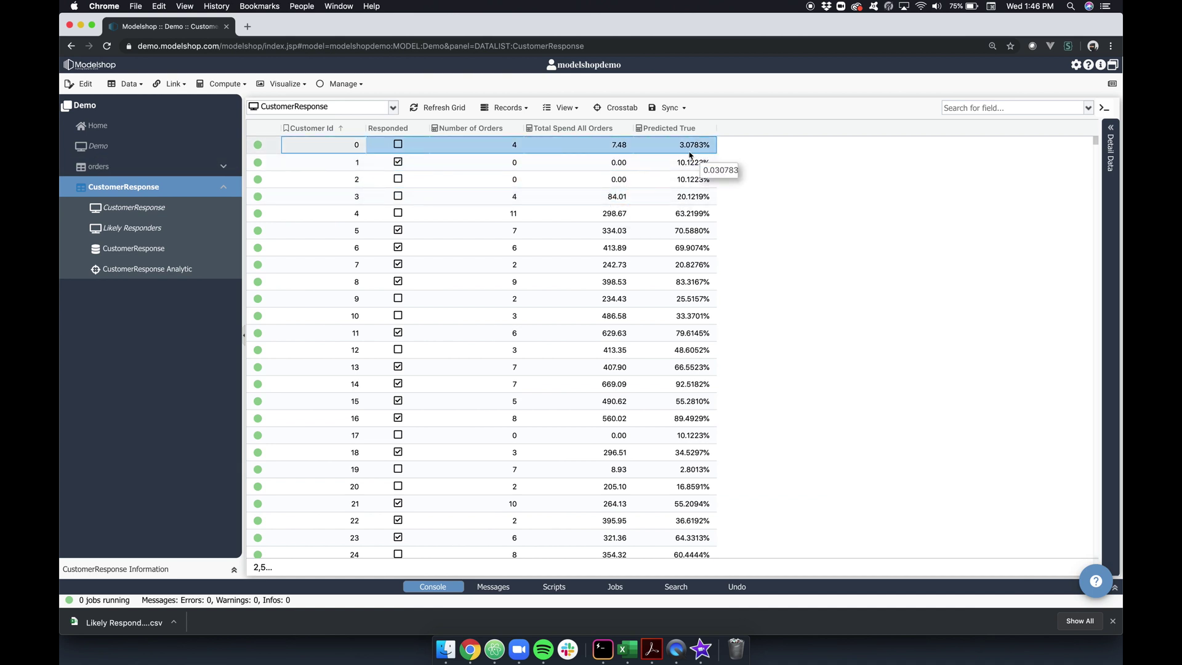
{"action": "left_click", "coordinate": [187, 174]}
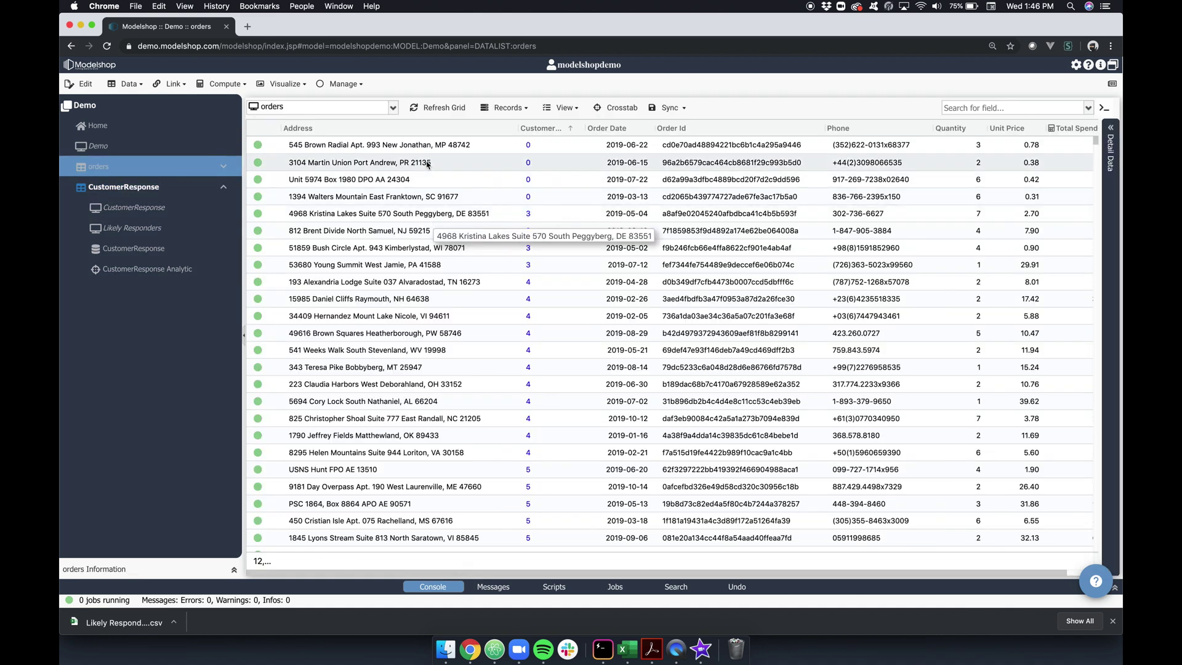
{"action": "left_click_drag", "start_coordinate": [420, 148], "coordinate": [646, 197]}
{"action": "left_click_drag", "start_coordinate": [749, 199], "coordinate": [1089, 205]}
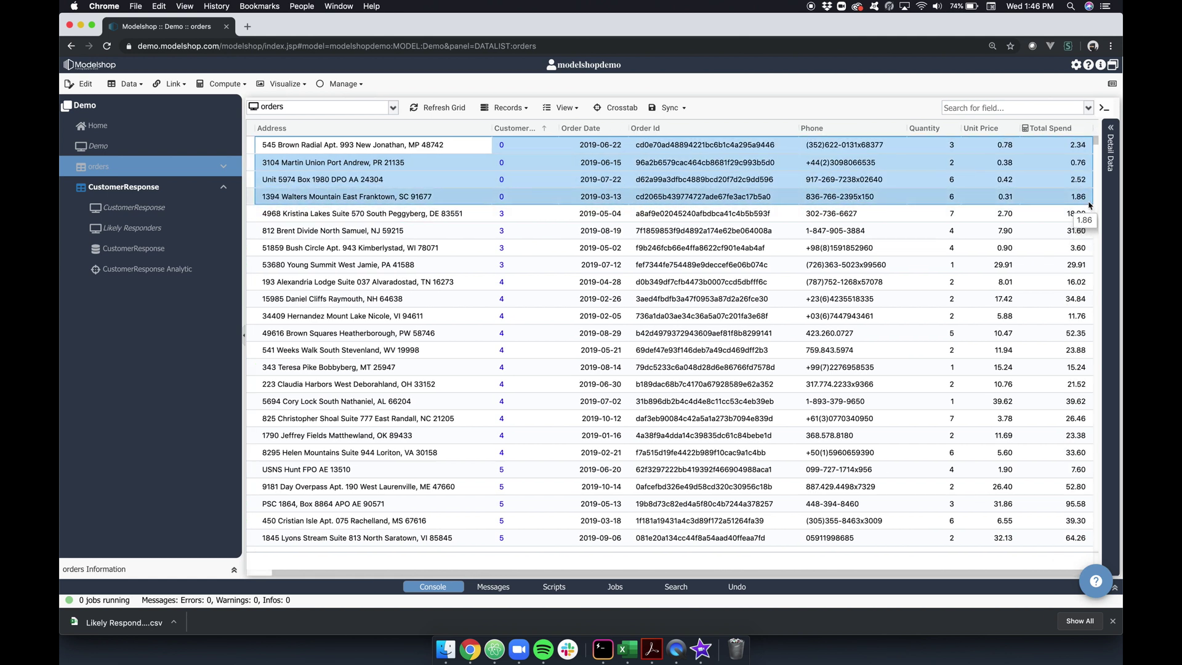
- Set the Unit Price of the first order to 1000 and check that customer's recalculated record in CustomerResponse
{"action": "left_click", "coordinate": [985, 180]}
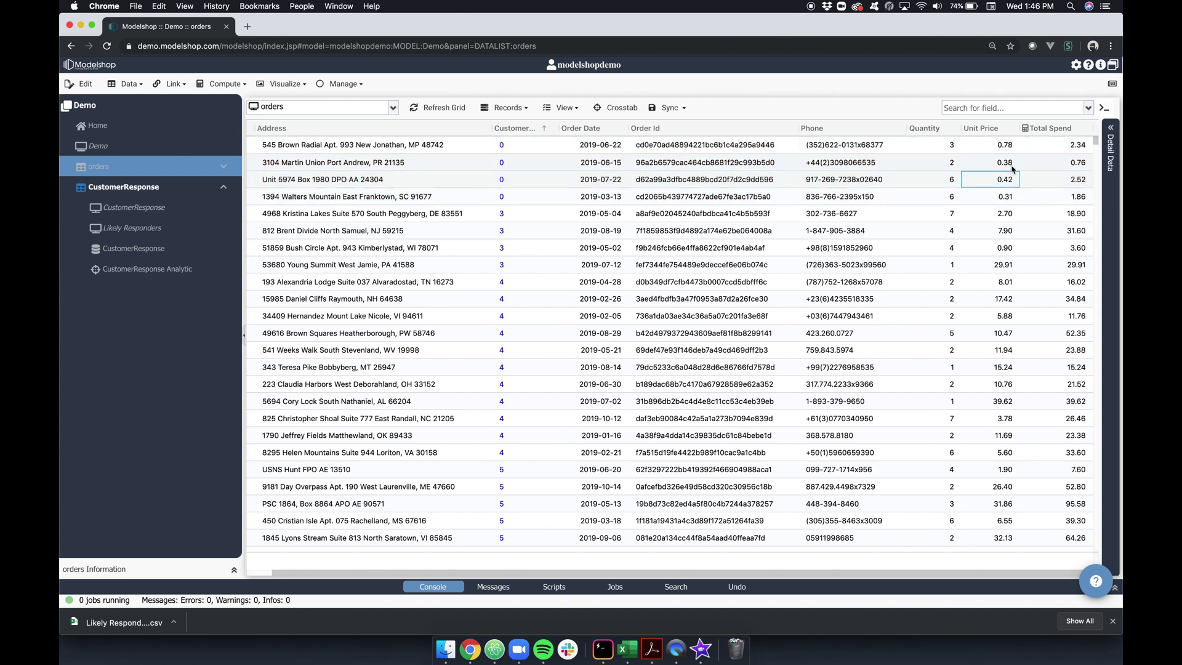
{"action": "double_click", "coordinate": [999, 145]}
{"action": "type", "text": "1000"}
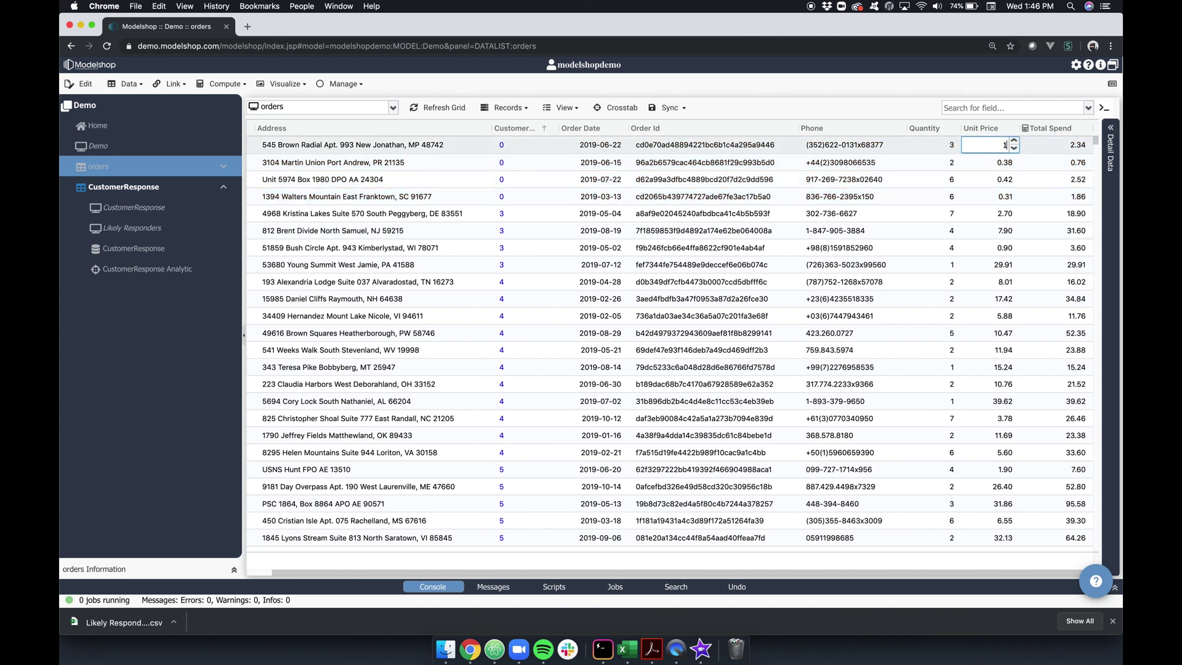
{"action": "left_click", "coordinate": [952, 212]}
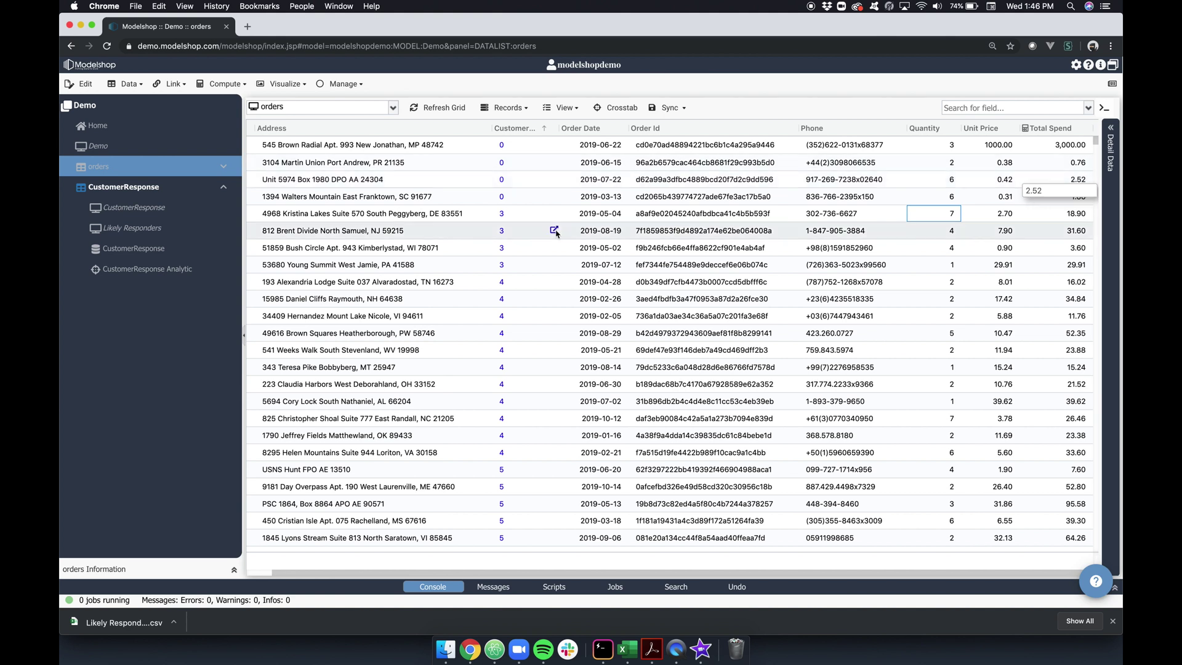
{"action": "left_click", "coordinate": [178, 193]}
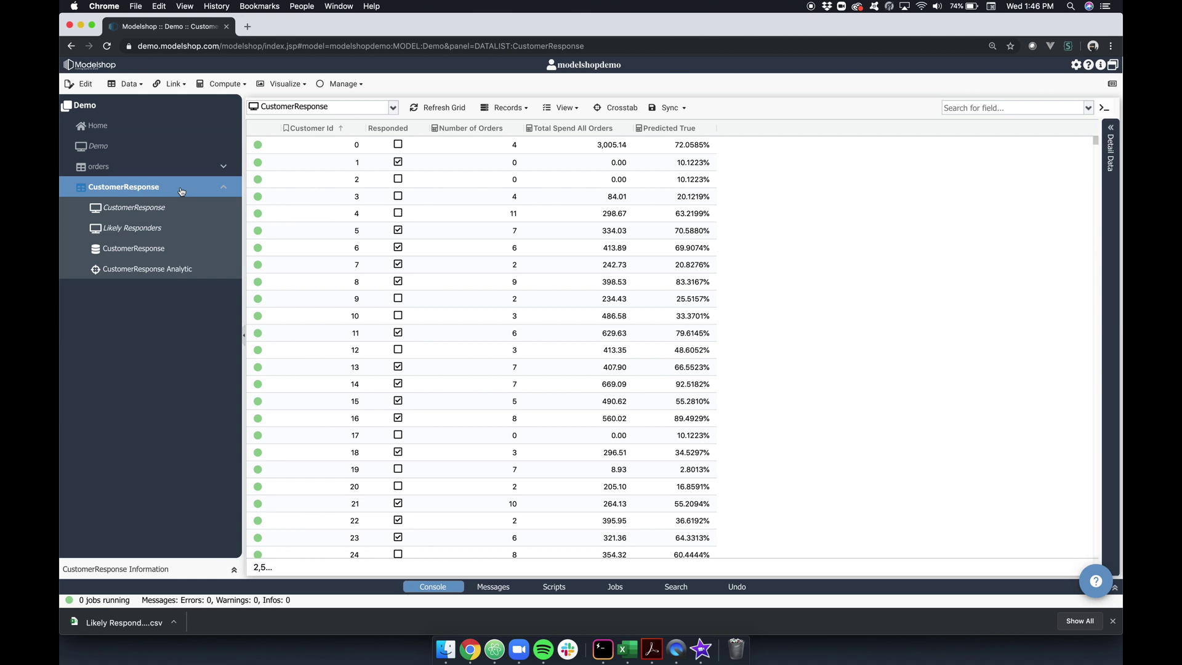
{"action": "left_click_drag", "start_coordinate": [356, 146], "coordinate": [667, 145]}
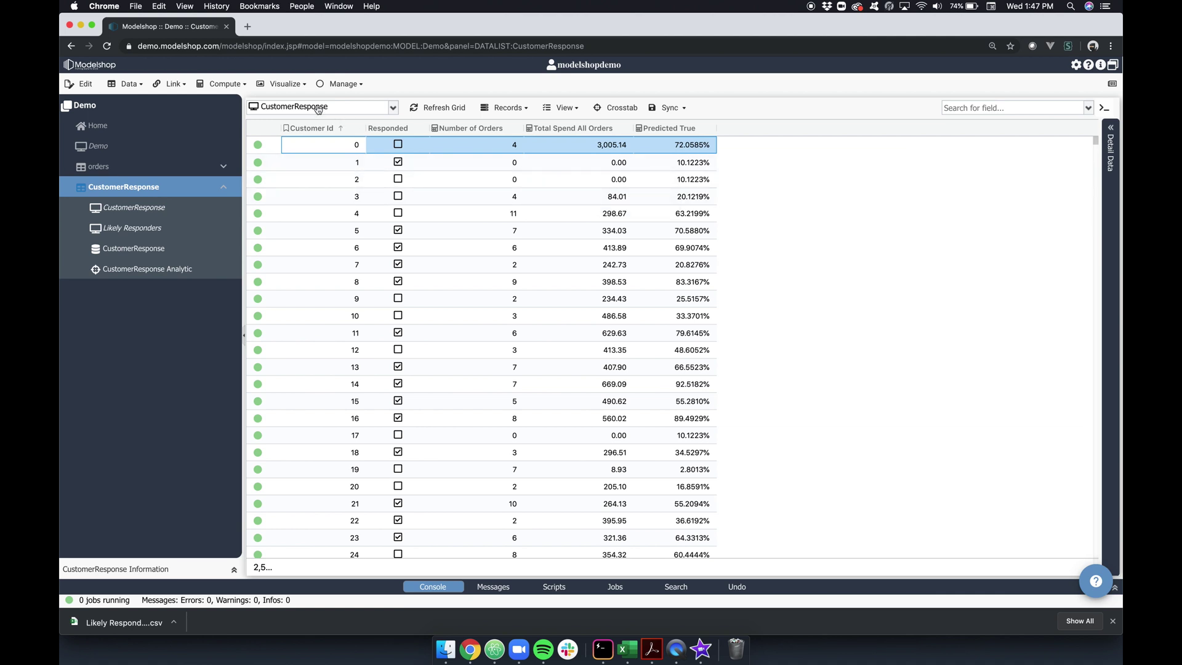
- Generate a REST link for the CustomerResponse data in JSON format, copy it and open a new browser tab
{"action": "left_click", "coordinate": [502, 108]}
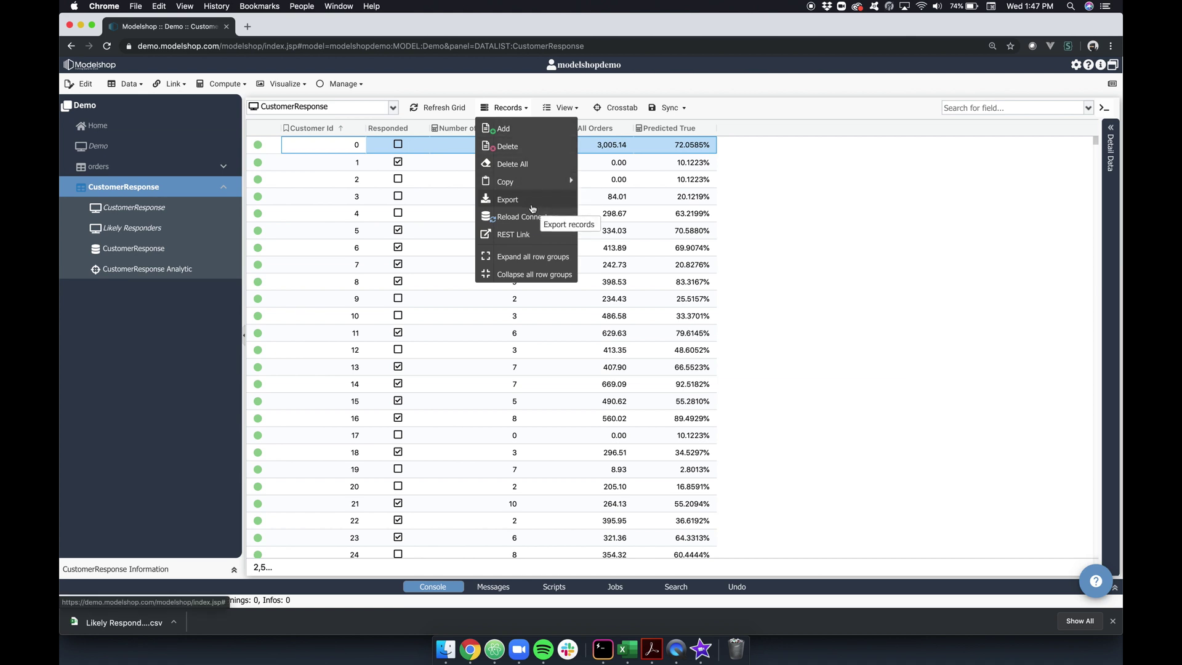
{"action": "left_click", "coordinate": [532, 234]}
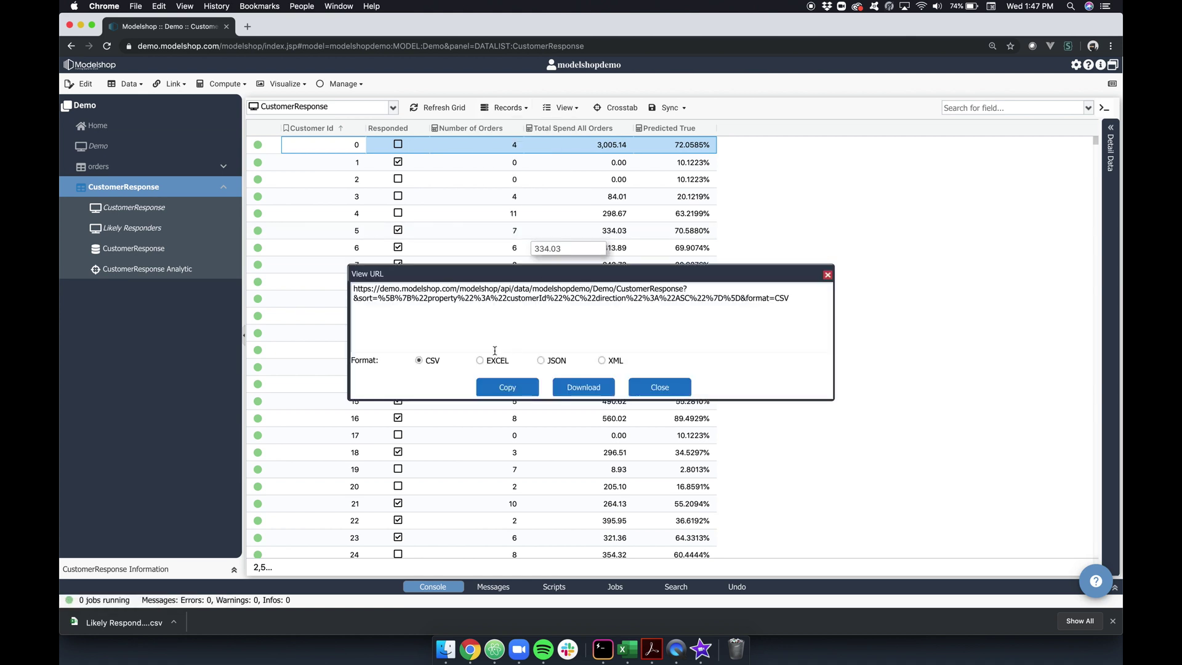
{"action": "left_click", "coordinate": [541, 360]}
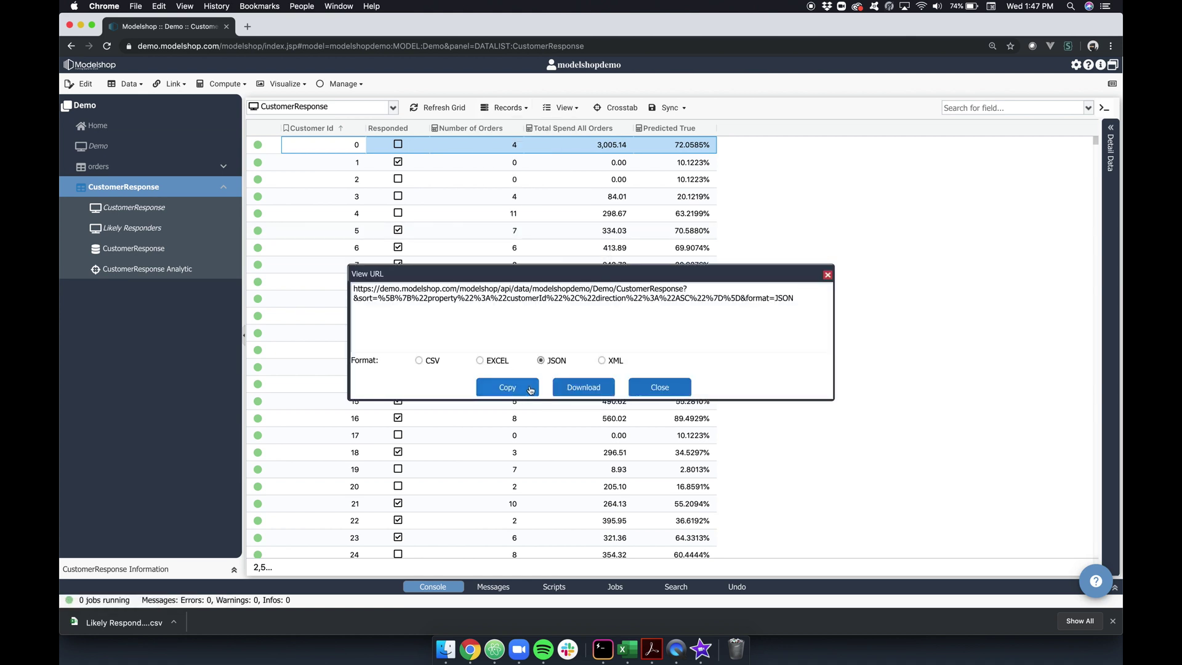
{"action": "left_click", "coordinate": [527, 388]}
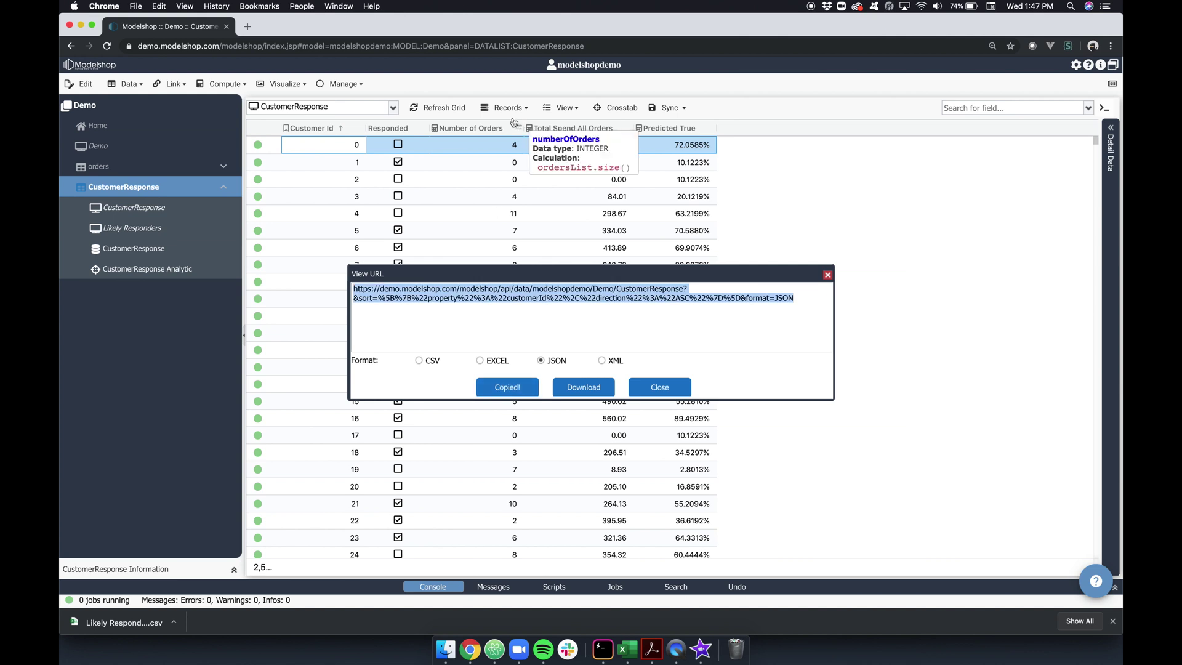
{"action": "left_click", "coordinate": [247, 27]}
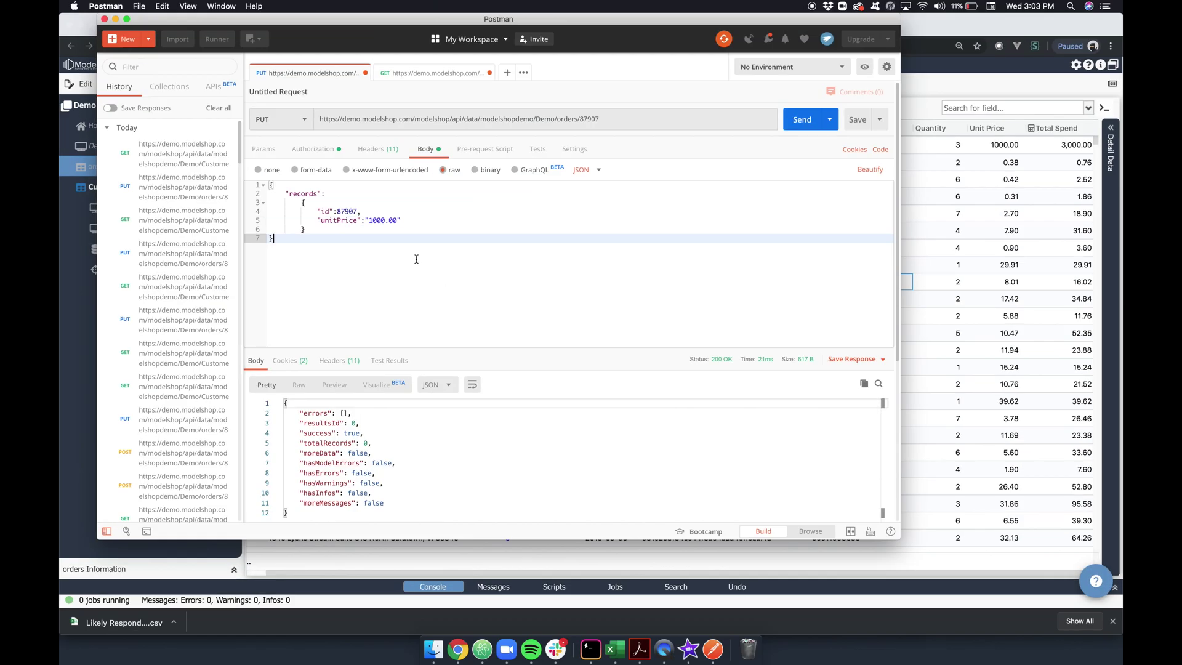
- In Postman, send the orders PUT request with unitPrice set to 100.00 and rerun the GET request in the other request tab
{"action": "left_click", "coordinate": [382, 220]}
{"action": "key", "text": "BackSpace"}
{"action": "left_click", "coordinate": [802, 123]}
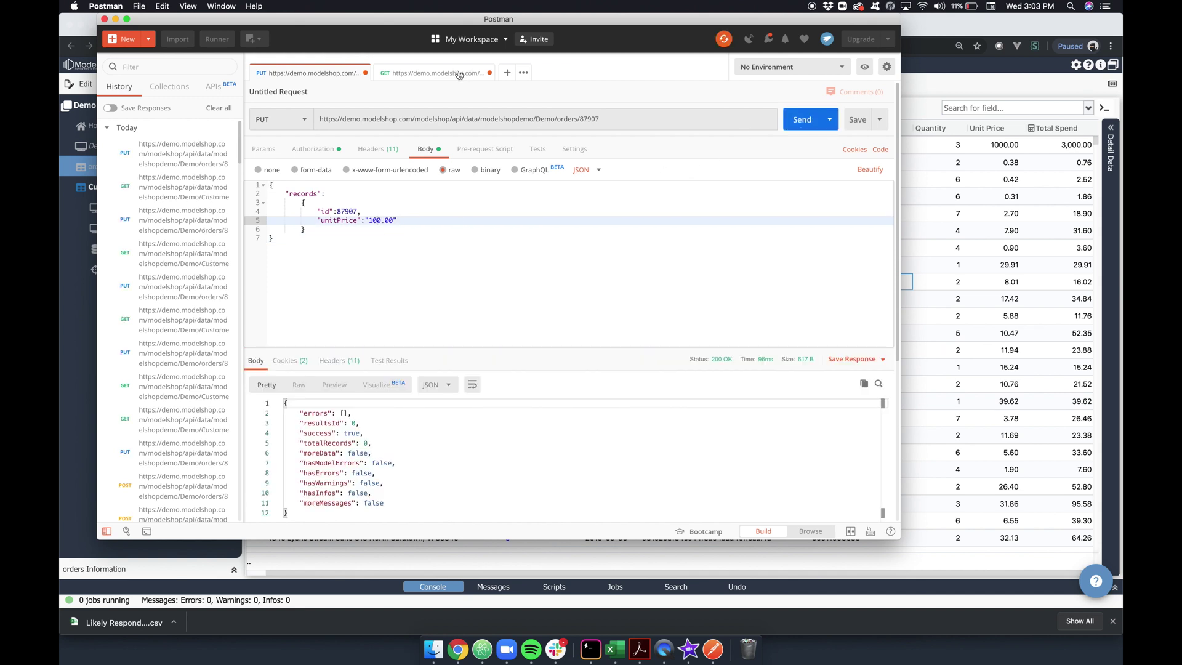
{"action": "left_click", "coordinate": [459, 74]}
{"action": "left_click", "coordinate": [804, 120]}
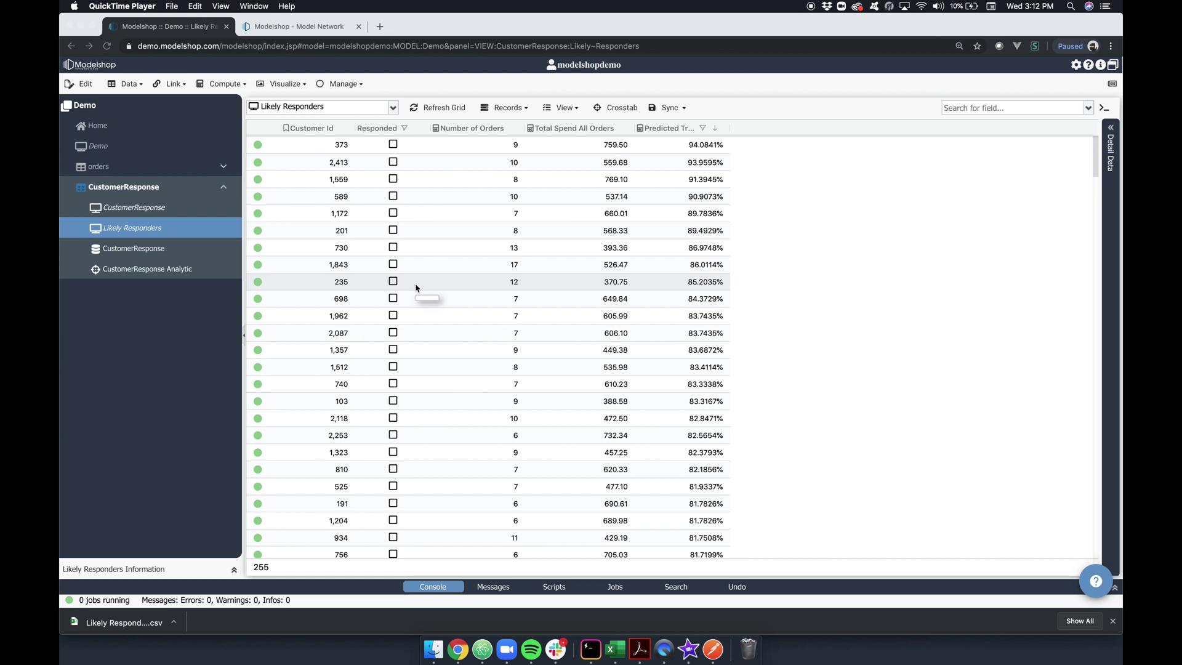
- Switch to the Modelshop Model Network page in the browser and look through its example models
{"action": "left_click", "coordinate": [308, 28]}
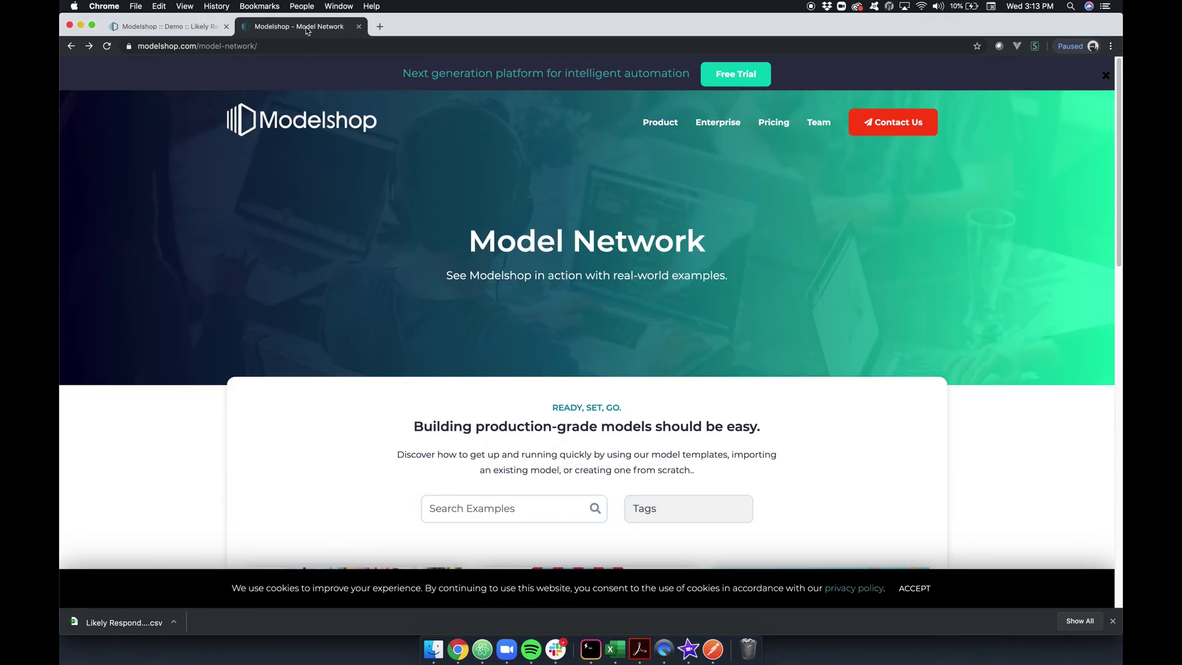
{"action": "scroll", "coordinate": [459, 258], "scroll_direction": "down", "scroll_amount": 5}
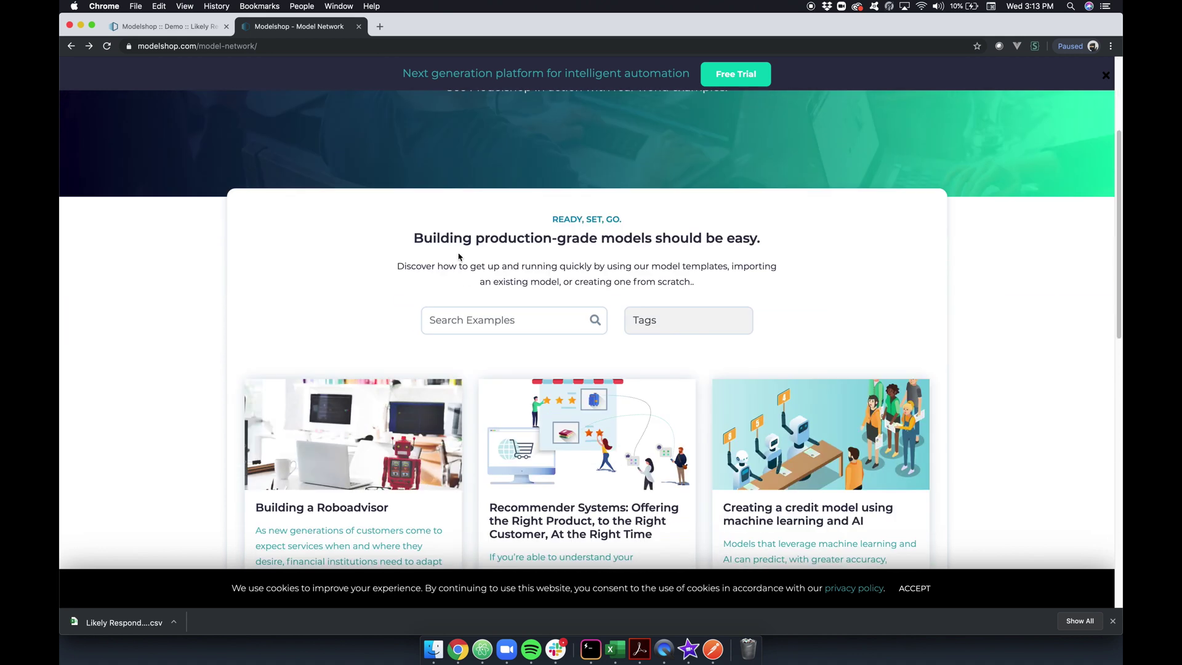
{"action": "scroll", "coordinate": [352, 236], "scroll_direction": "down", "scroll_amount": 2}
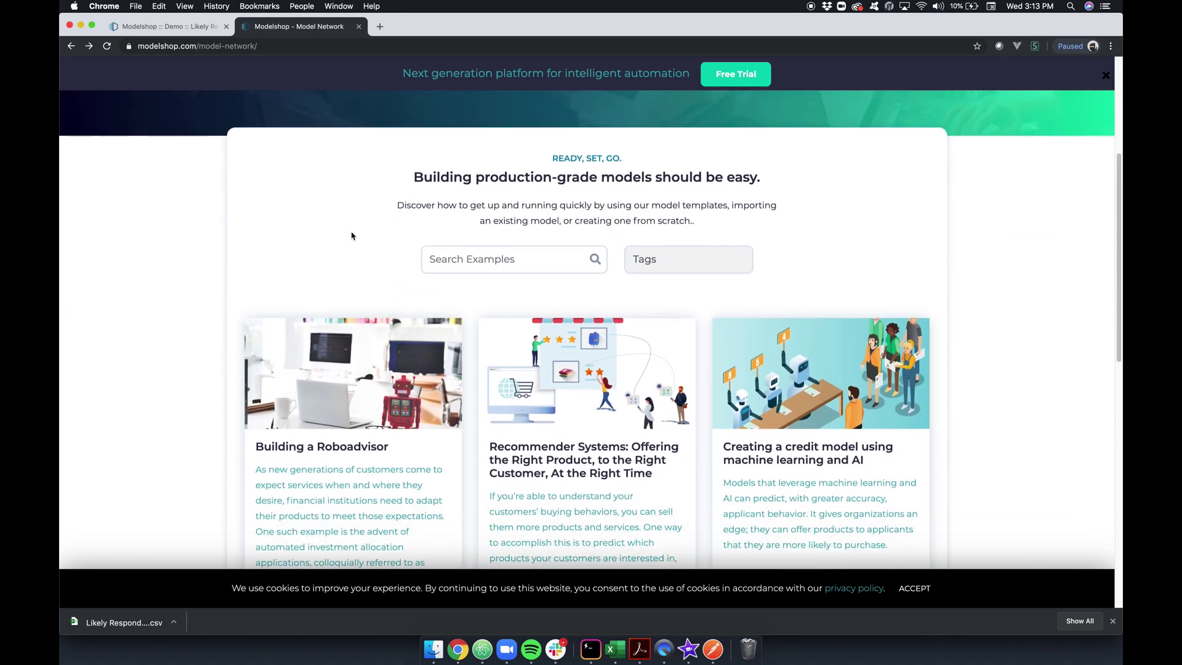
{"action": "scroll", "coordinate": [351, 235], "scroll_direction": "up", "scroll_amount": 6}
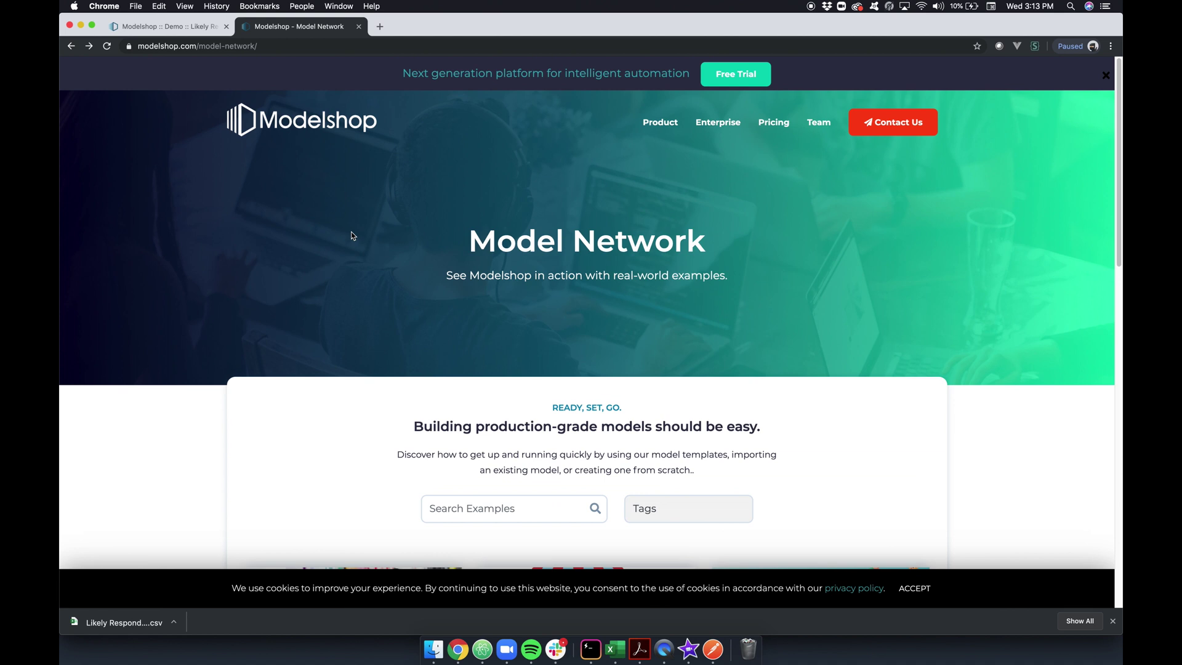